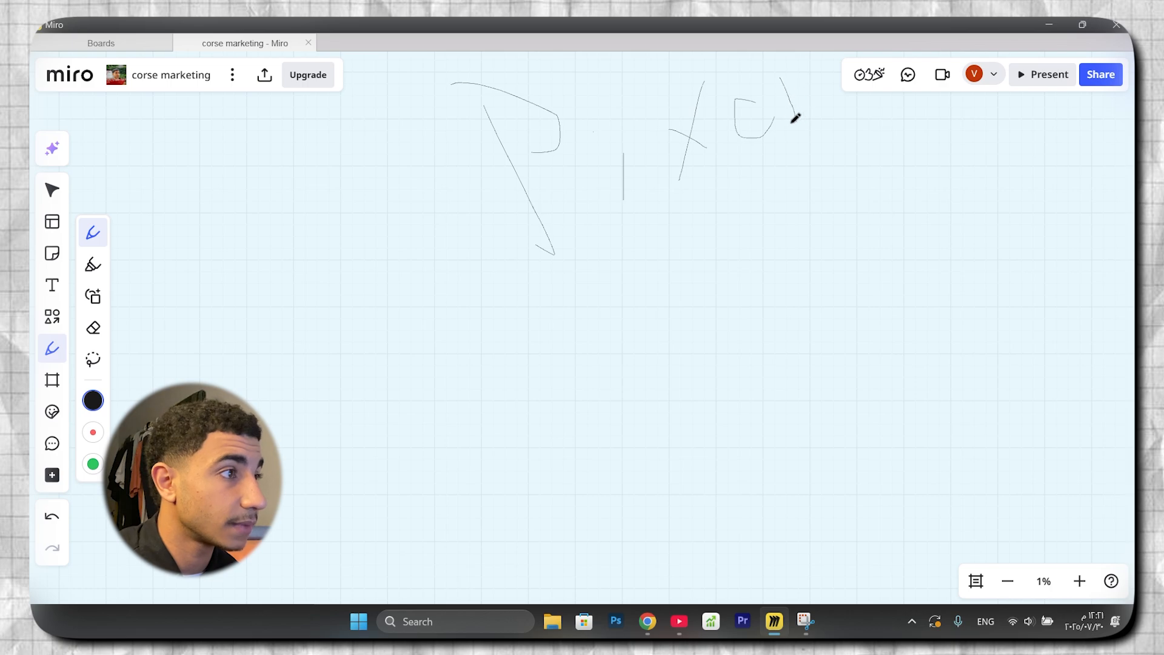
- Draw two rough freehand box shapes side by side beneath the handwritten Pixel heading, with a short stroke above the first
mouse_move(405, 296)
mouse_down()
mouse_move(305, 406)
mouse_move(347, 394)
mouse_up()
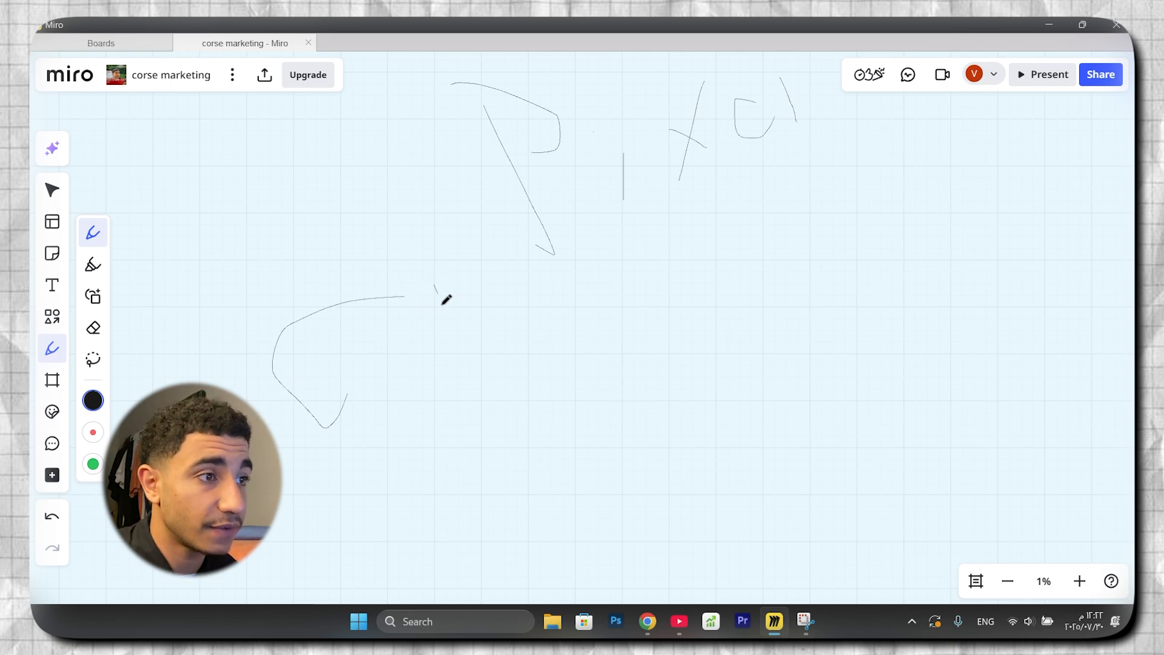
drag(435, 285, 344, 402)
drag(342, 261, 355, 301)
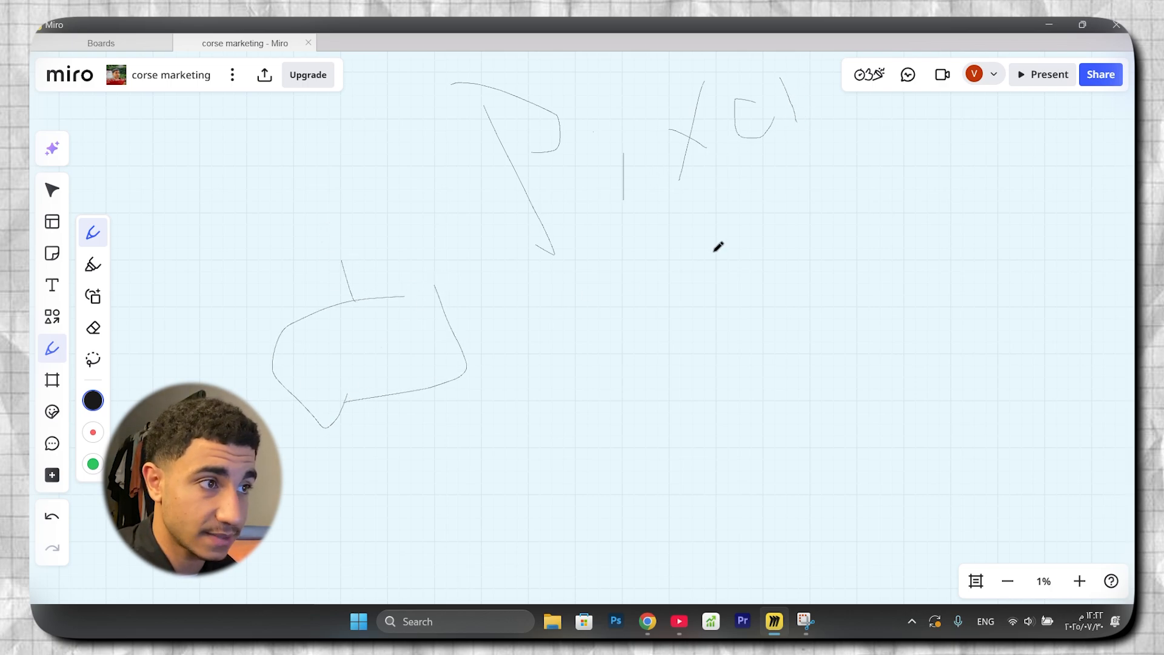
mouse_move(717, 248)
mouse_down()
mouse_move(631, 356)
mouse_move(645, 359)
mouse_up()
mouse_move(745, 247)
mouse_down()
mouse_move(758, 252)
mouse_move(638, 338)
mouse_up()
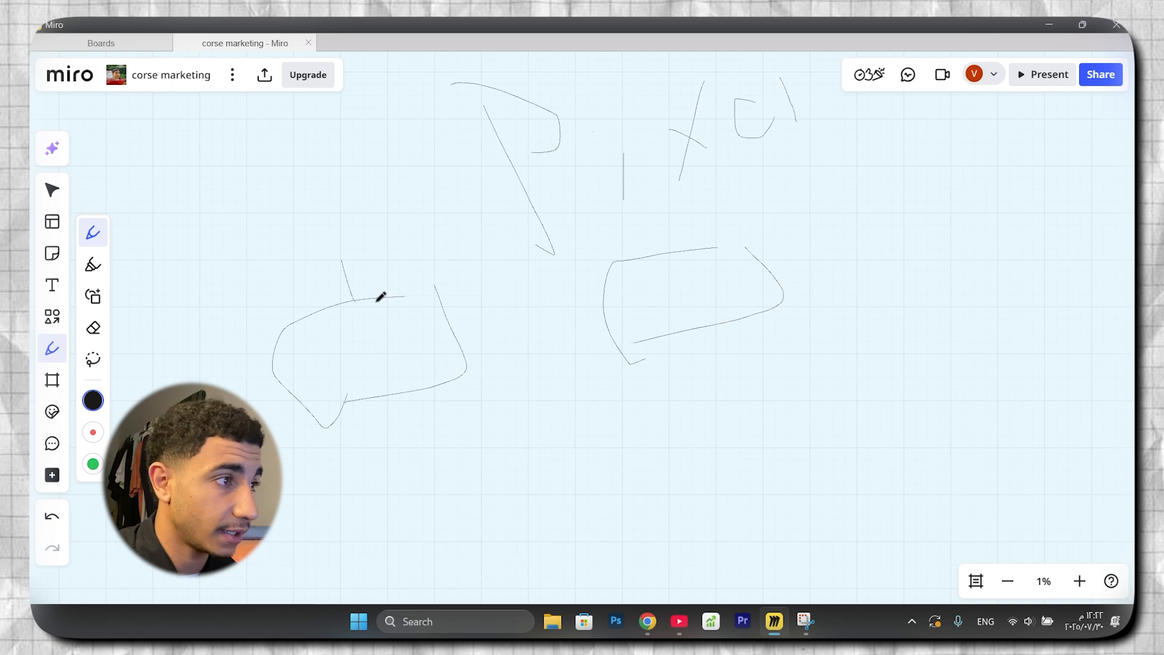
- Draw a looping curved arrow from the first box to the second, plus another arrow from the Pixel heading into the second box
mouse_move(365, 328)
mouse_down()
mouse_move(428, 338)
mouse_move(403, 320)
mouse_move(398, 340)
mouse_move(525, 437)
mouse_move(702, 347)
mouse_move(715, 295)
mouse_move(738, 343)
mouse_up()
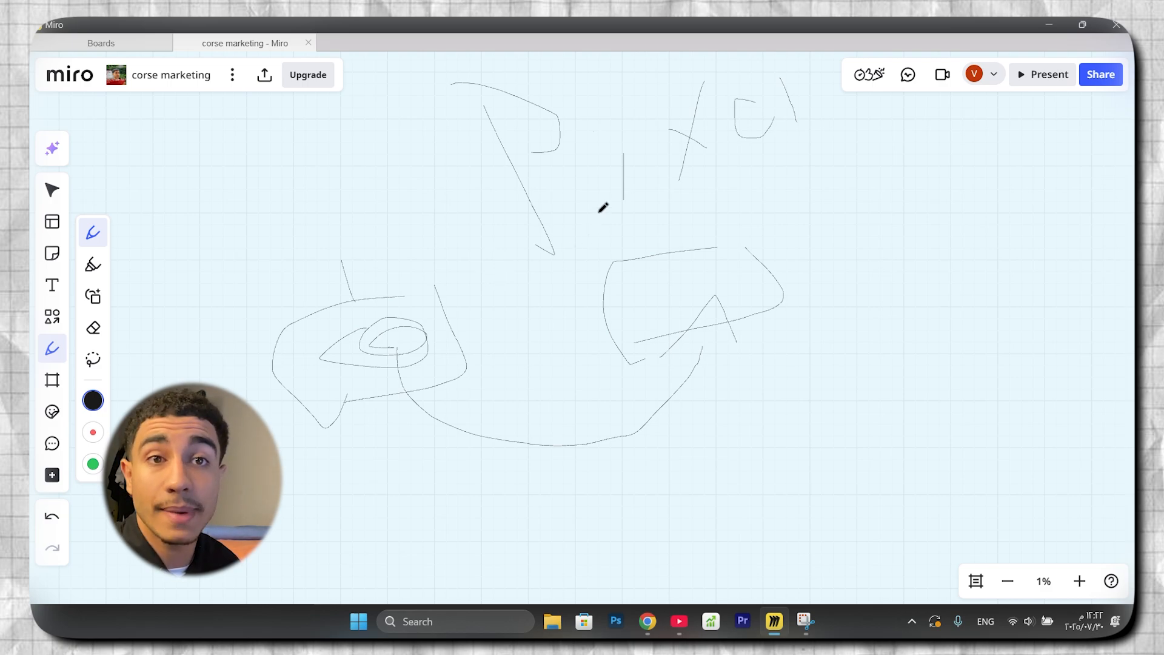
mouse_move(594, 211)
mouse_down()
mouse_move(564, 332)
mouse_move(630, 315)
mouse_move(634, 341)
mouse_up()
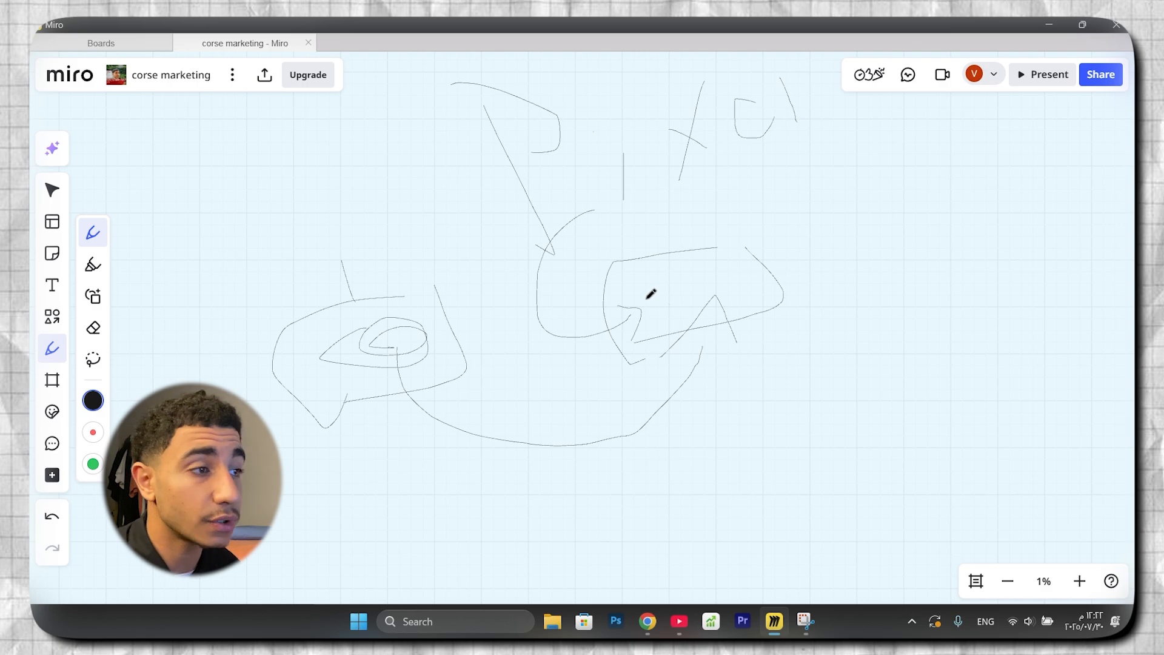
scroll(480, 283, down, 3)
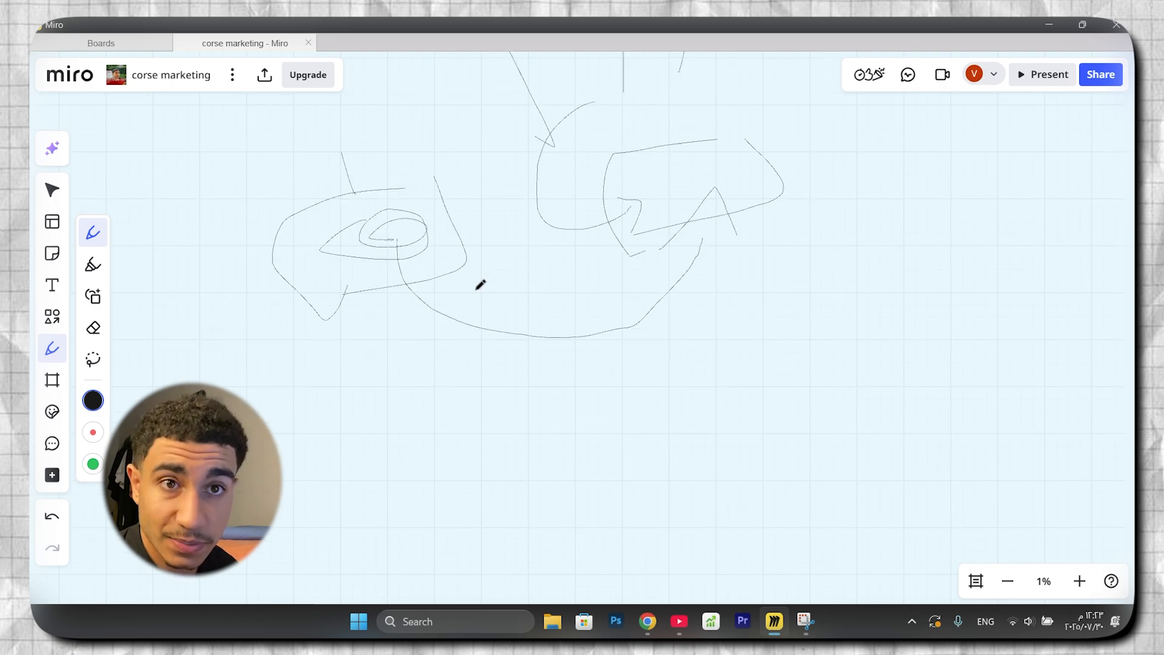
scroll(480, 283, down, 4)
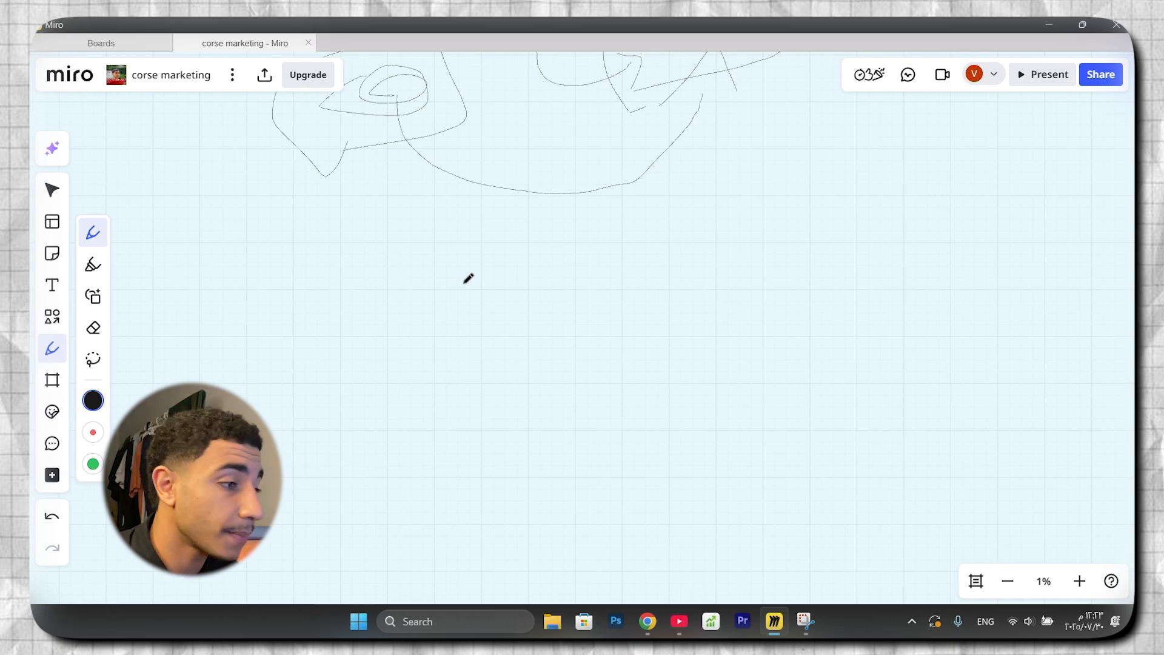
- Switch to Chrome and run a Google search for "facebook ads" in a new tab
click(648, 621)
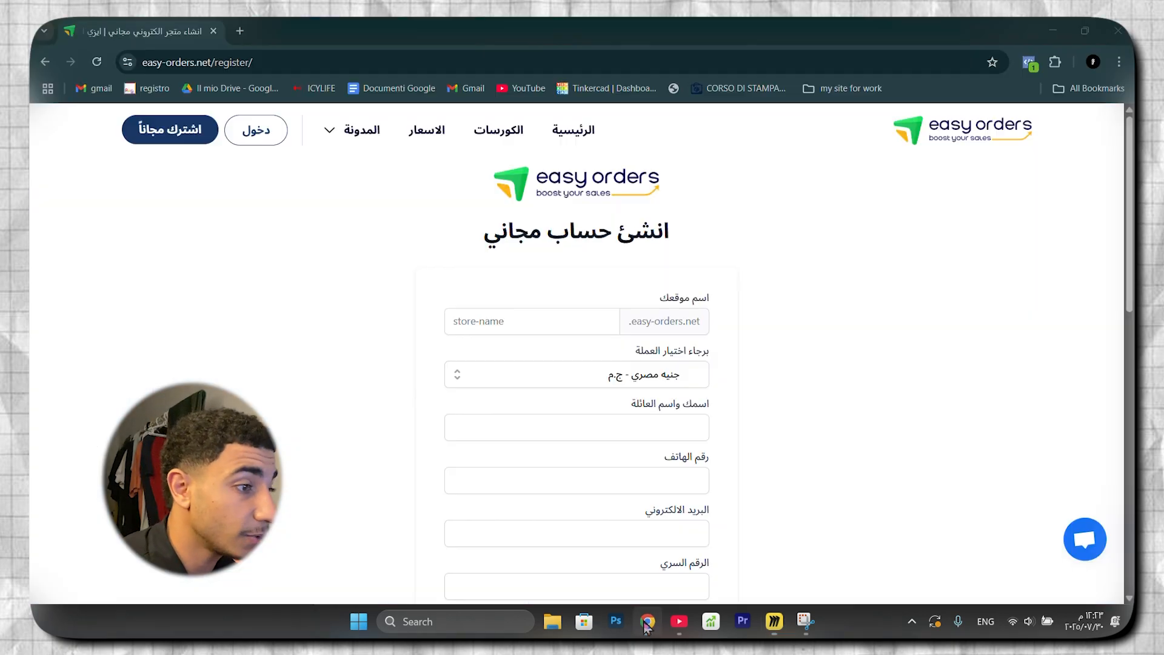
click(240, 31)
text(face)
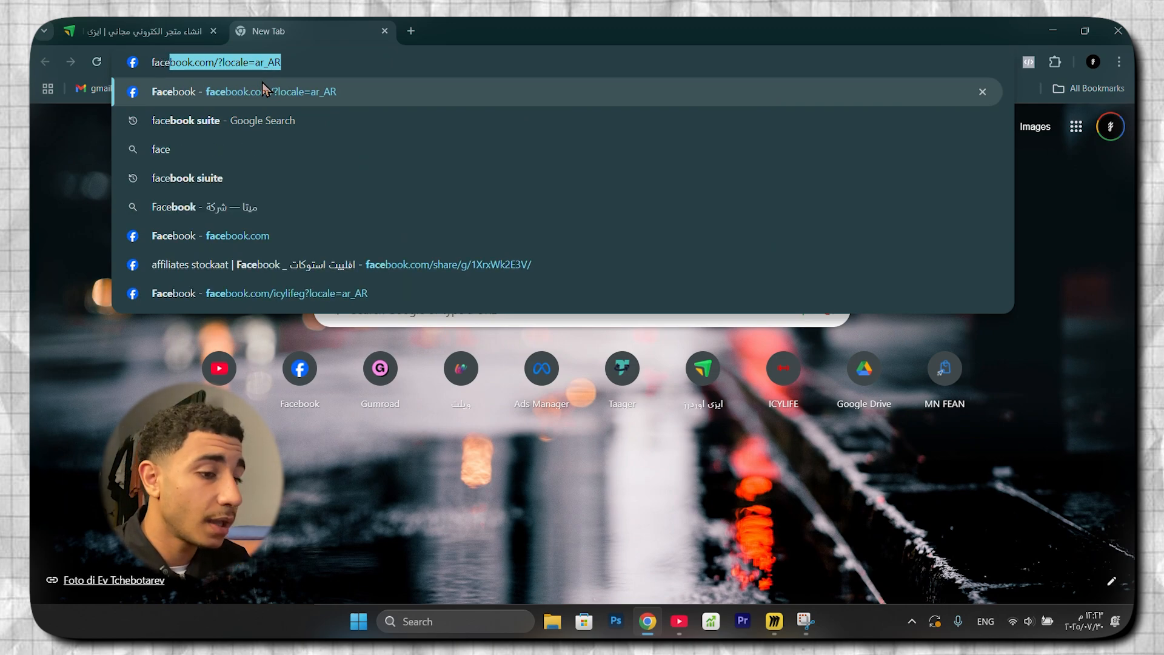
text(booke ads)
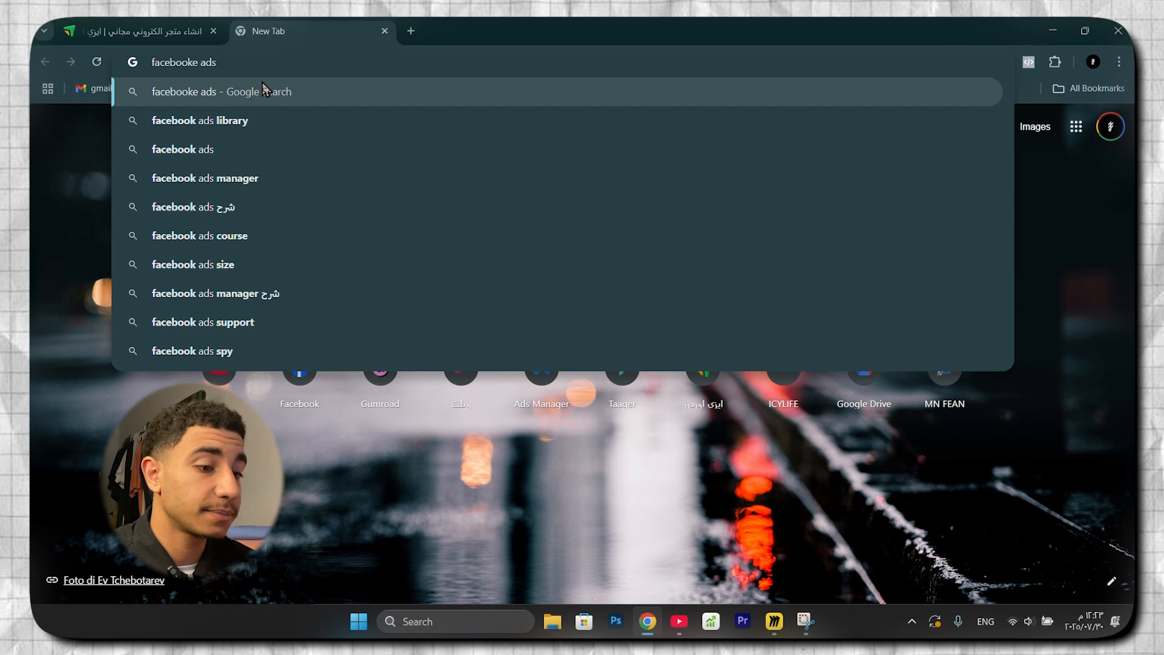
click(302, 149)
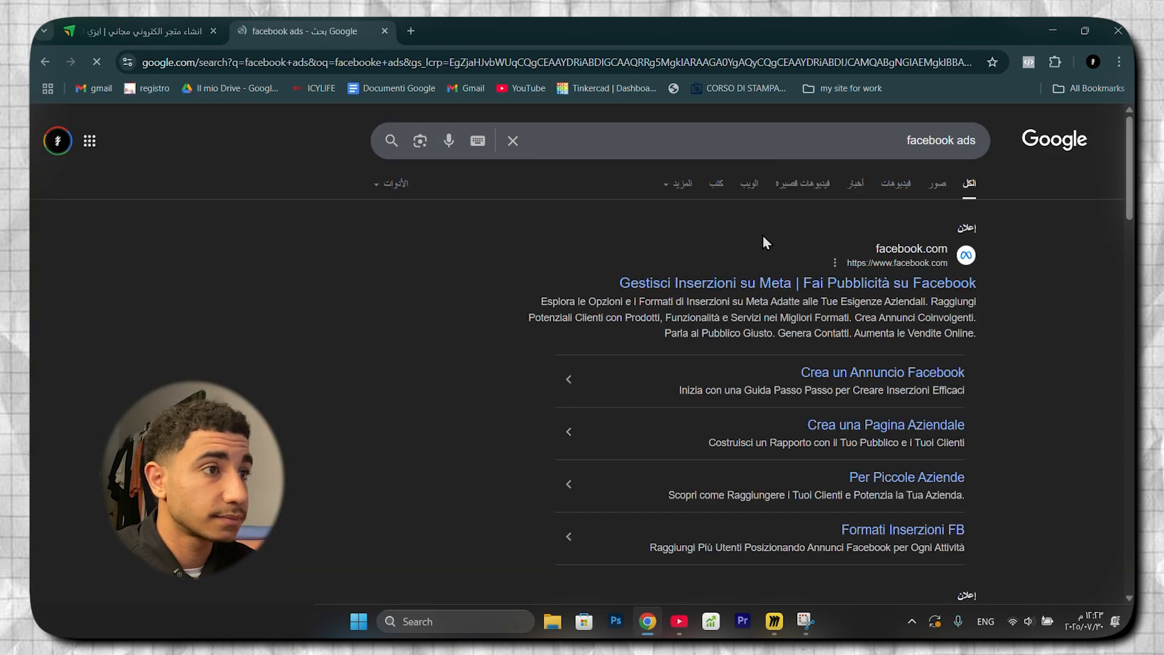
scroll(853, 346, down, 2)
scroll(853, 347, up, 2)
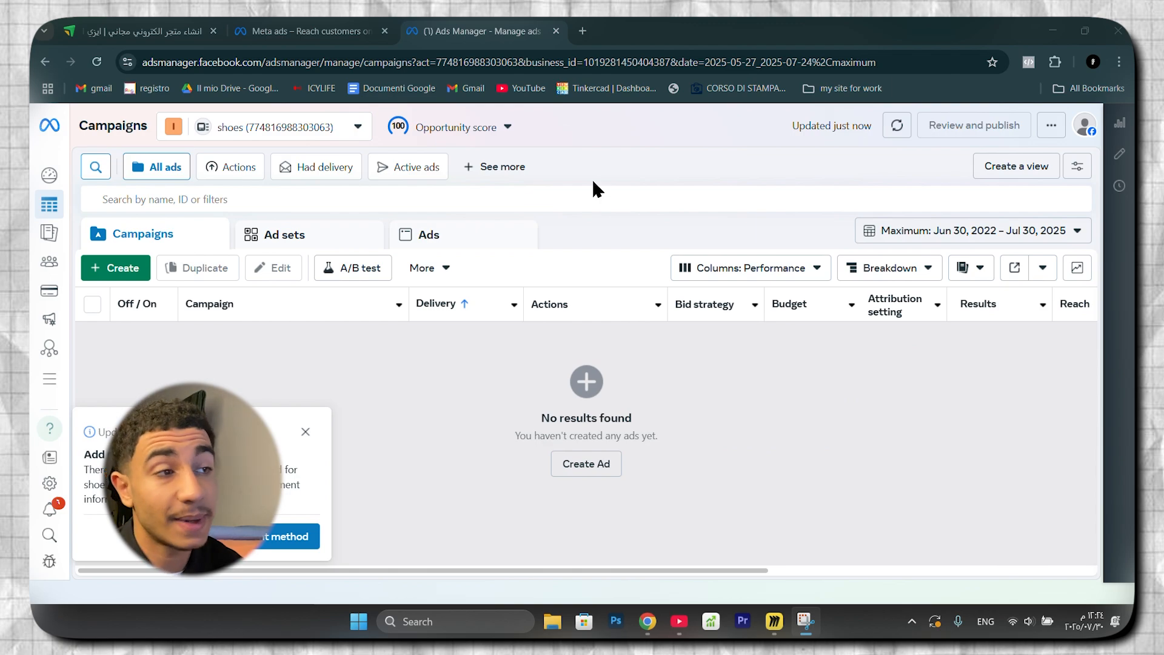
- Open Events Manager from the Advertise section of the full tools list in Ads Manager
mouse_move(47, 379)
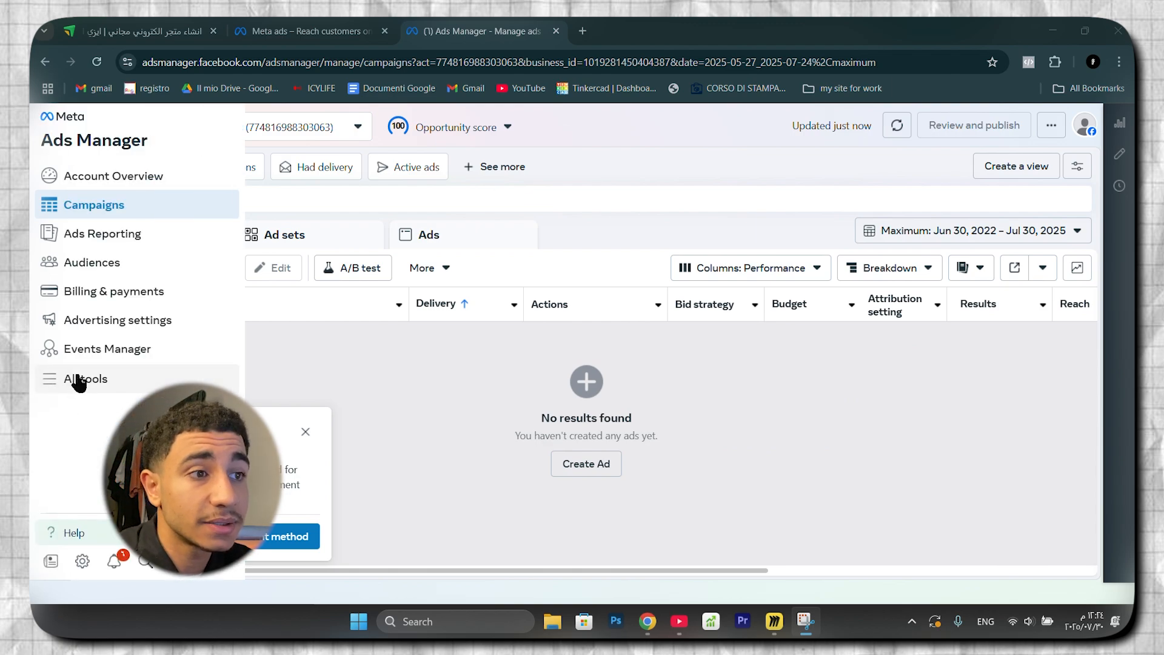
click(80, 380)
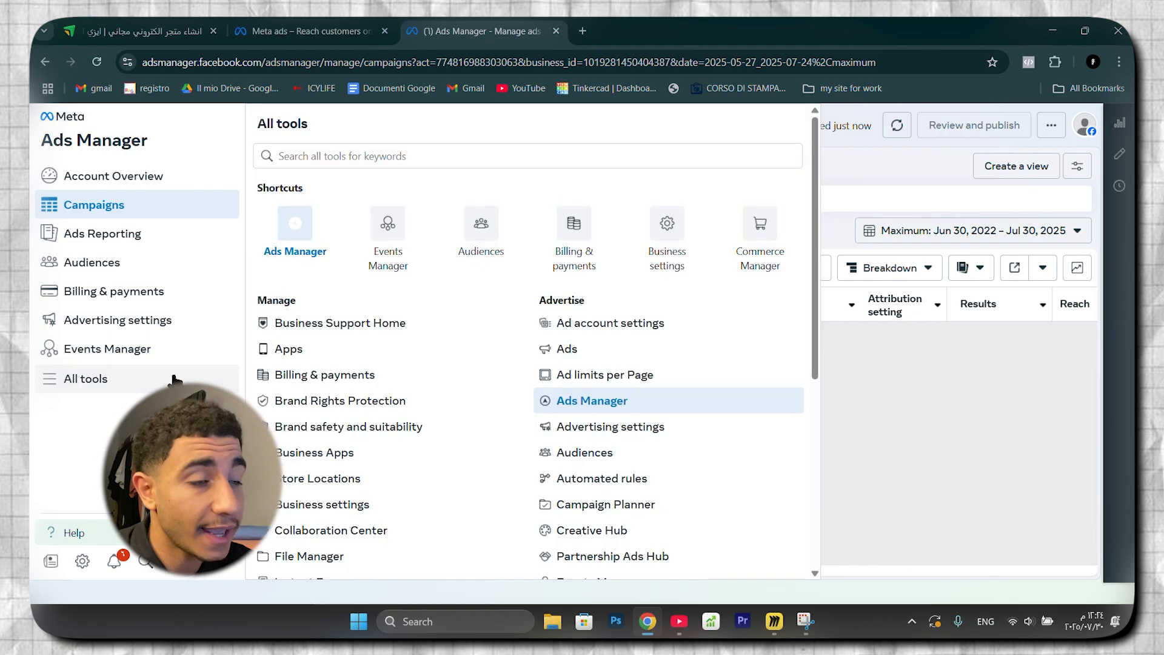
scroll(671, 565, down, 3)
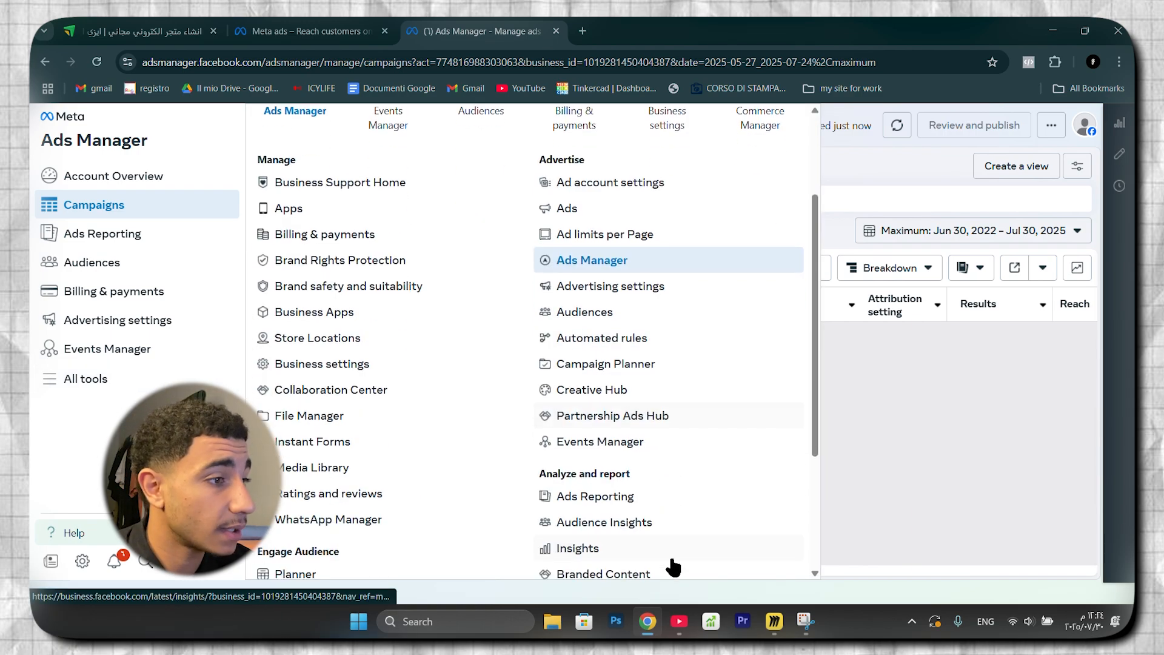
click(595, 446)
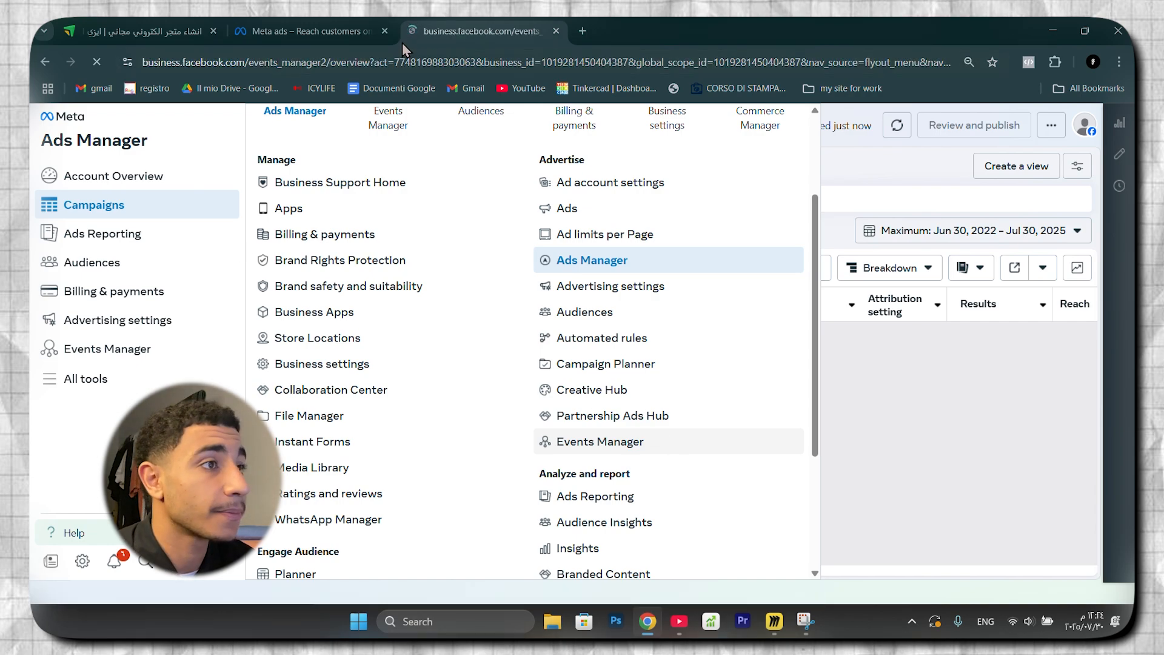
- Reopen Ads Manager from the Meta ads page and go directly to its Events Manager
click(304, 31)
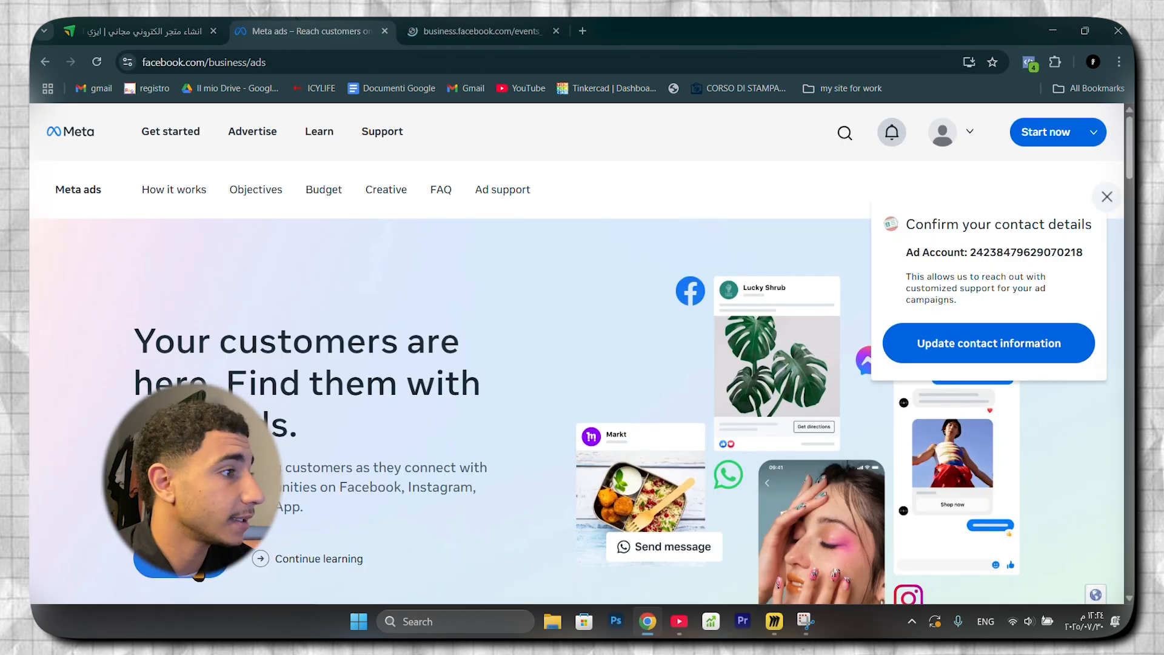
click(173, 570)
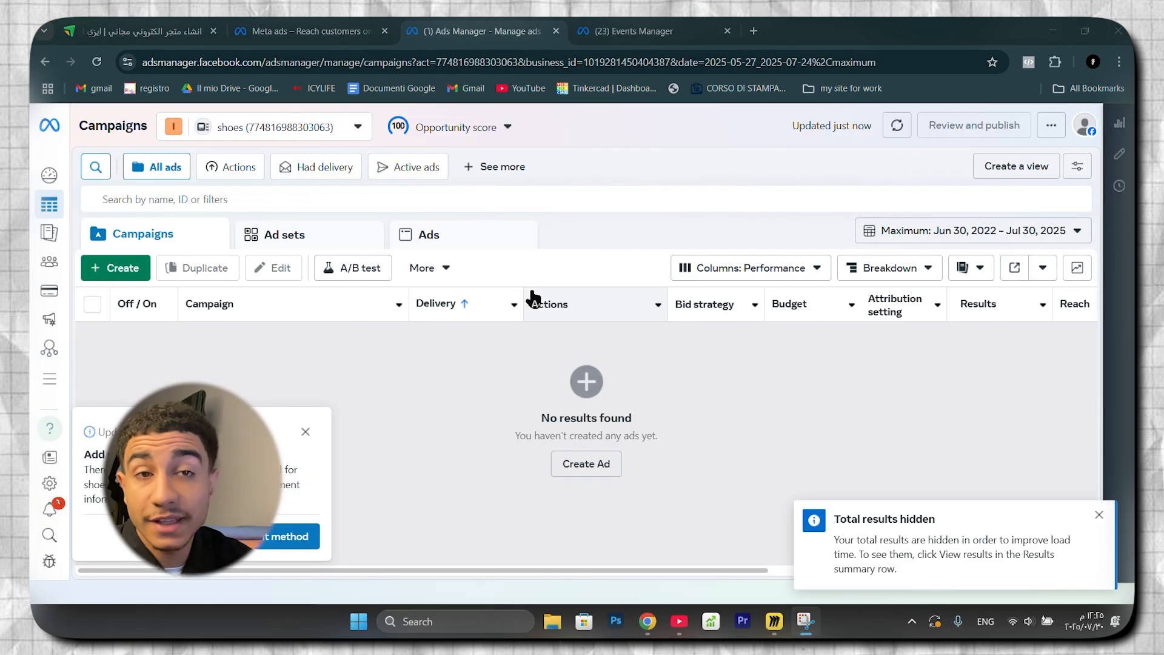
mouse_move(102, 355)
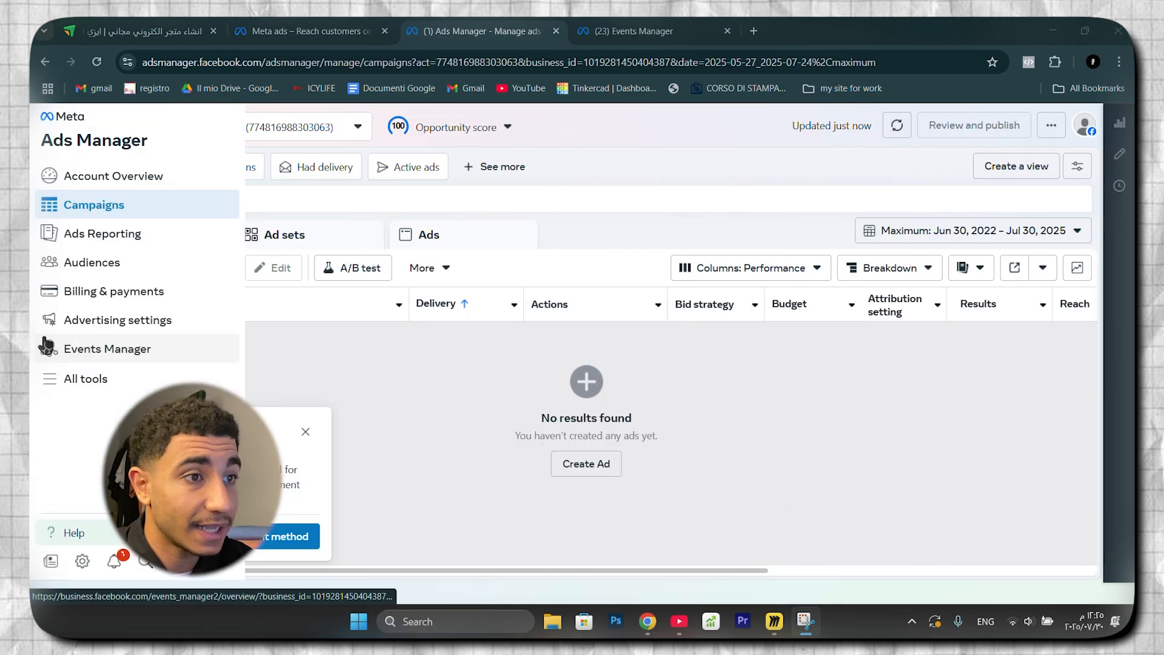
click(80, 355)
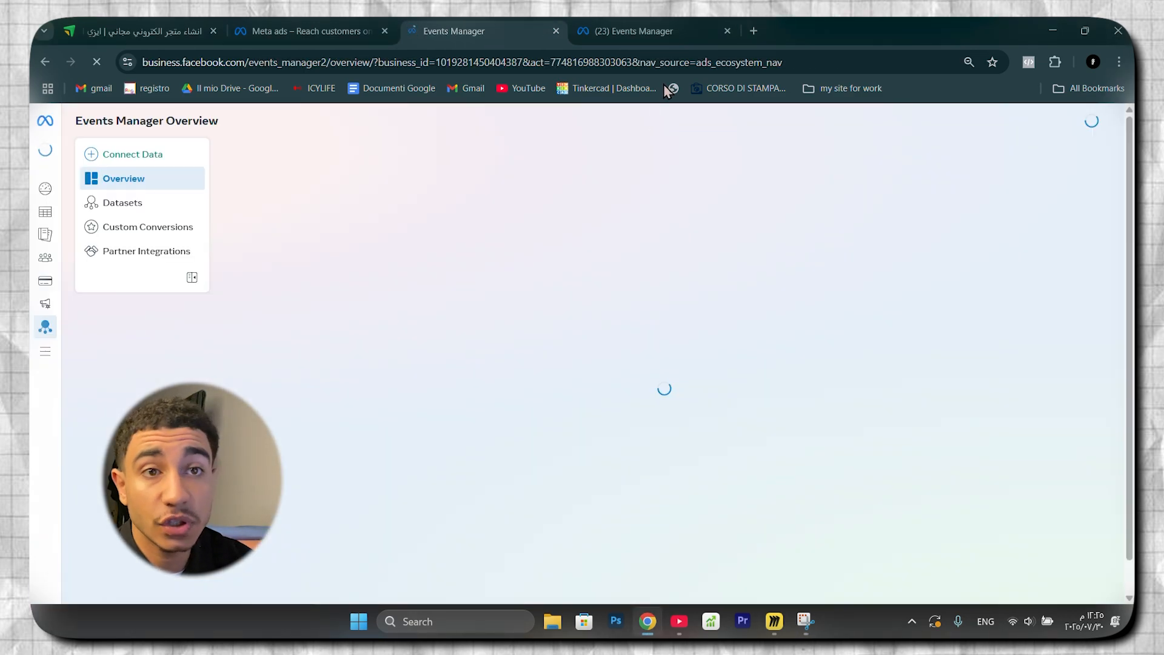
- Start connecting a new Web data source in the already loaded Events Manager overview
click(697, 29)
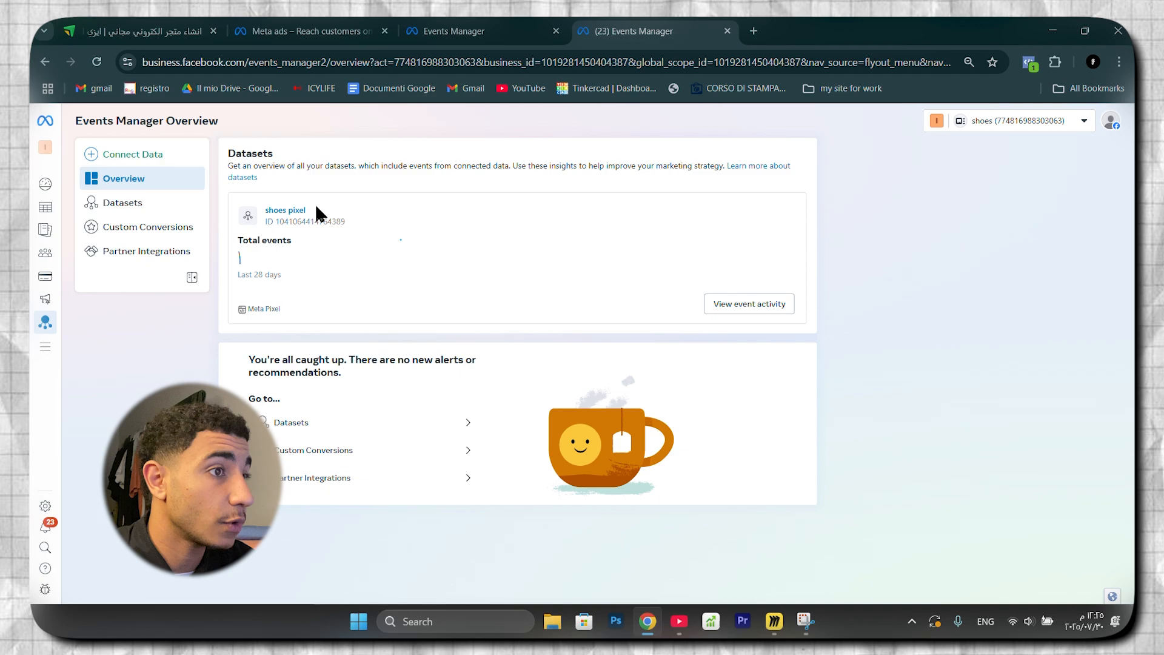
click(115, 158)
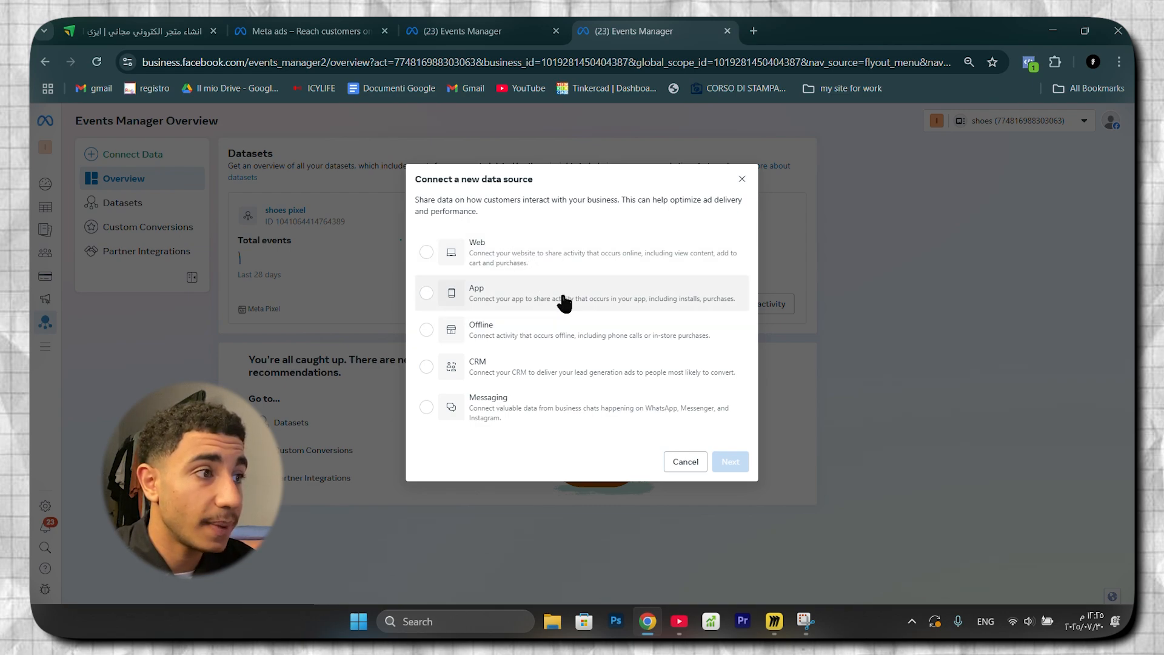
click(554, 265)
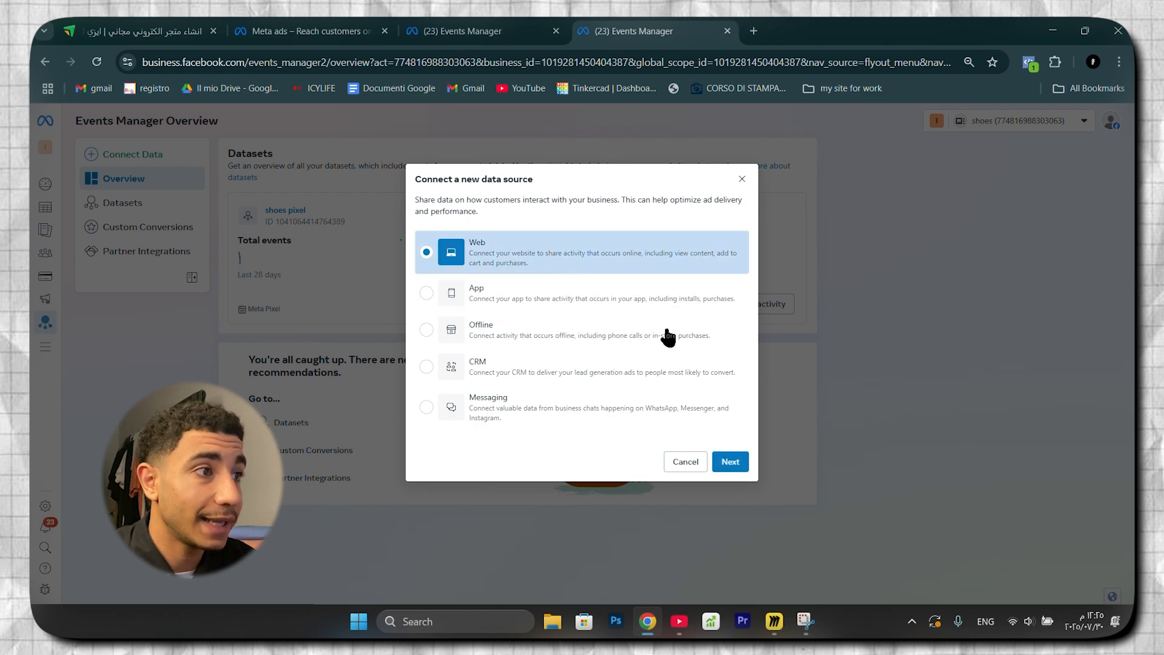
click(730, 461)
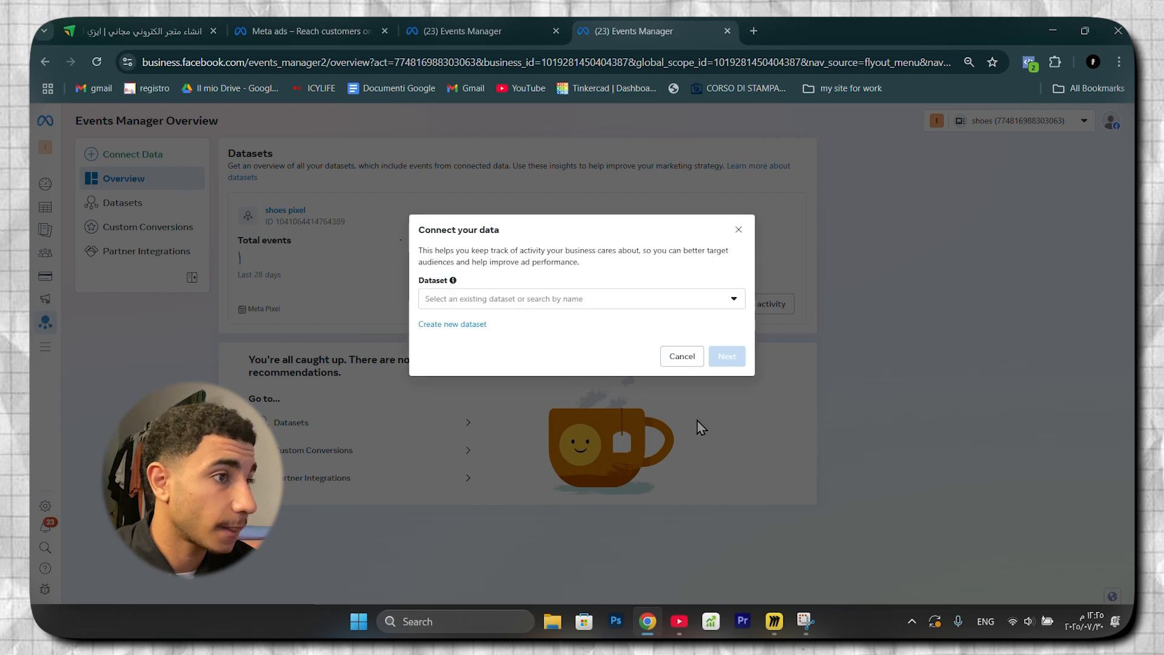
- Enter shoes_pixel_2 in the dataset search and continue to the choice of website connection method
click(556, 310)
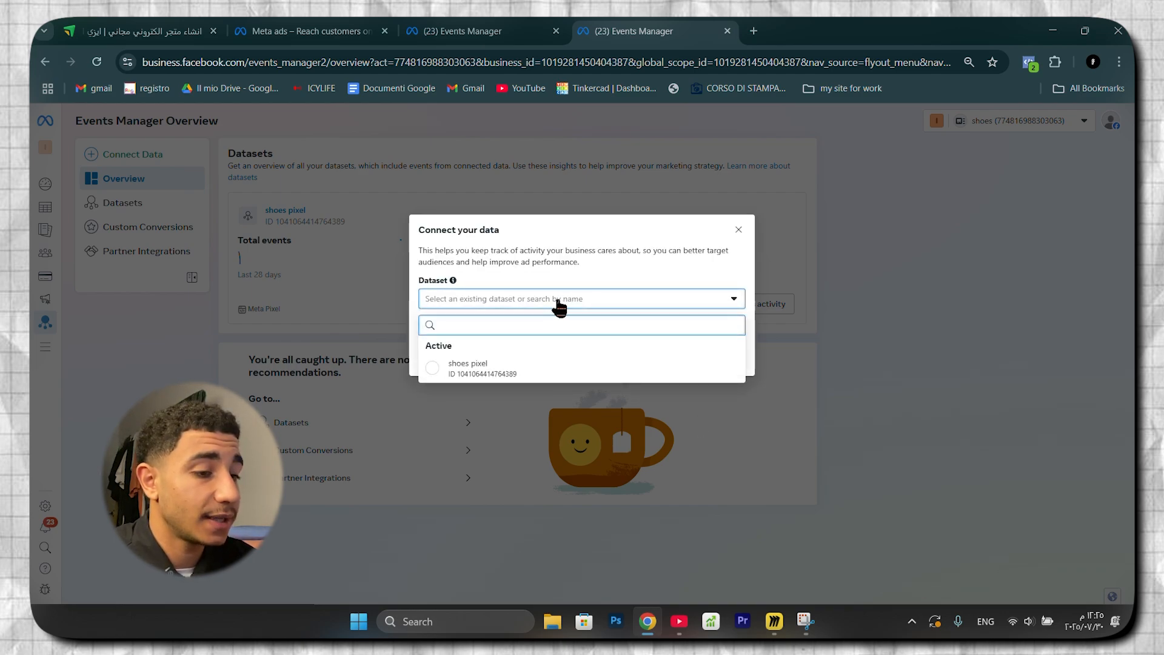
text(shoe)
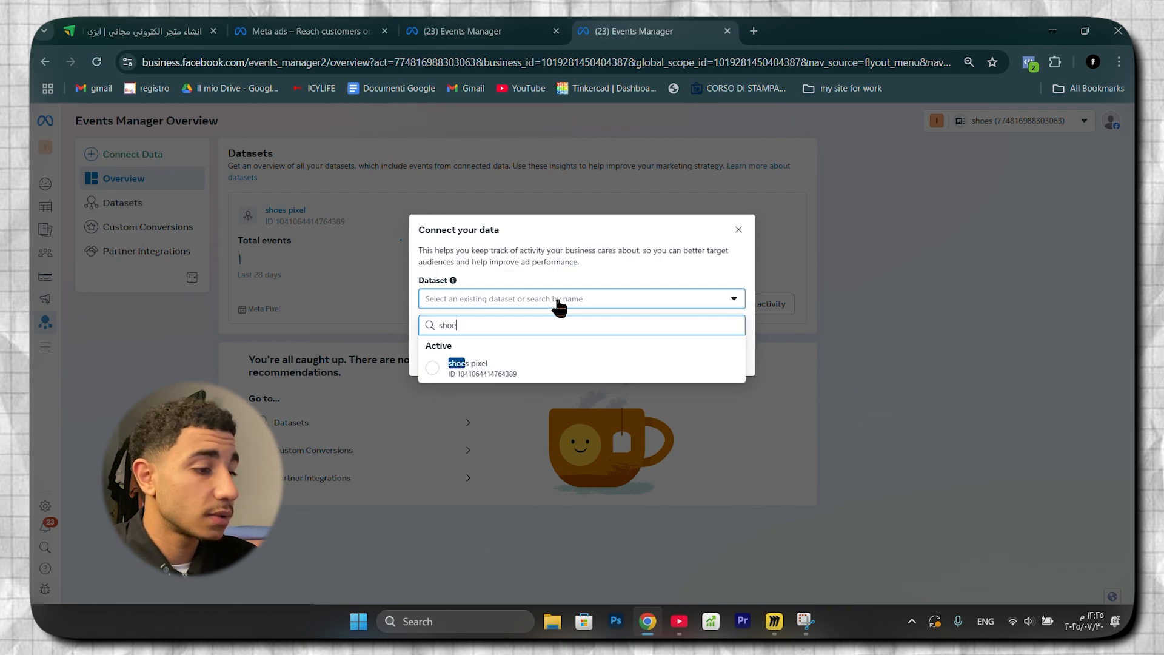
text(s )
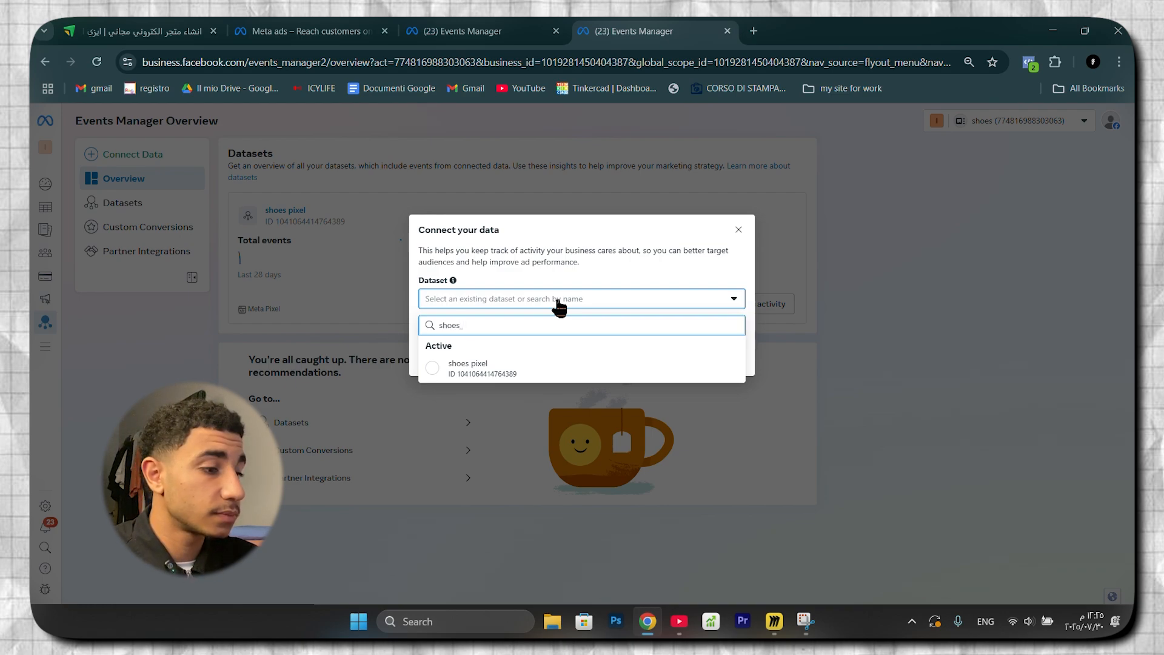
text(pixel)
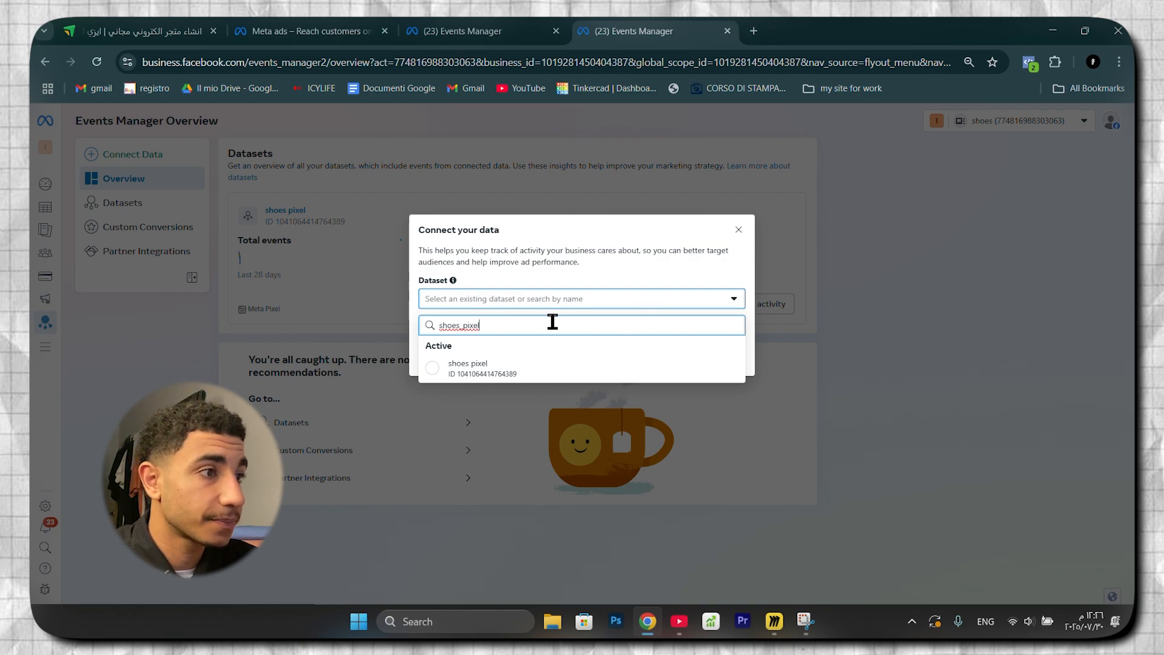
text(_2)
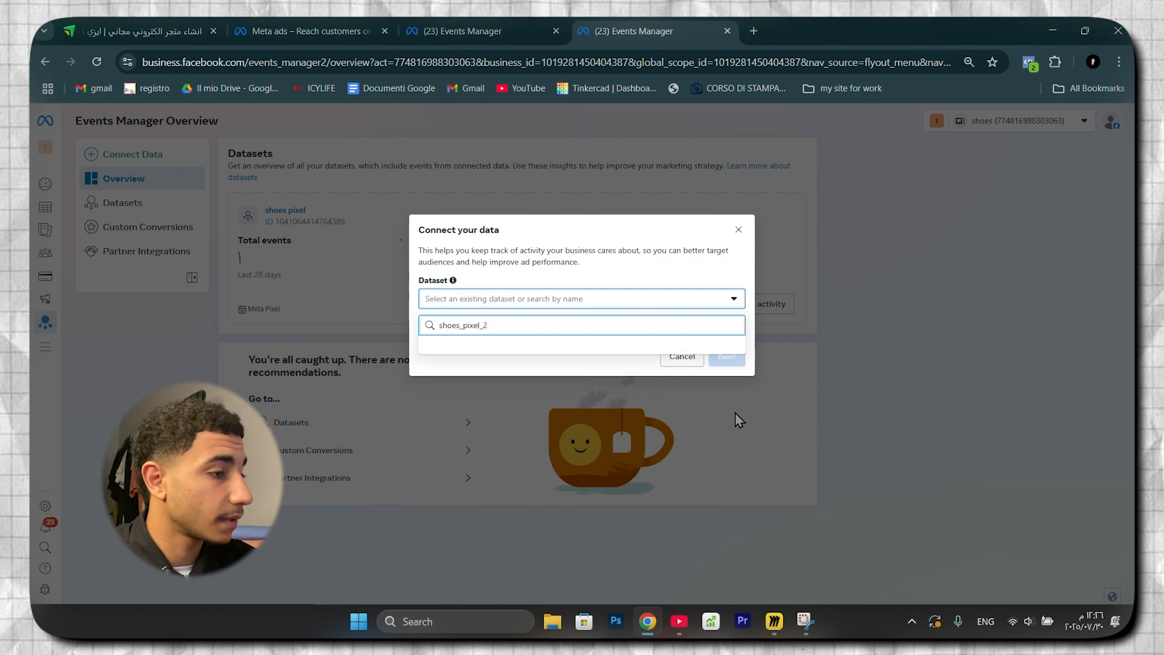
click(580, 366)
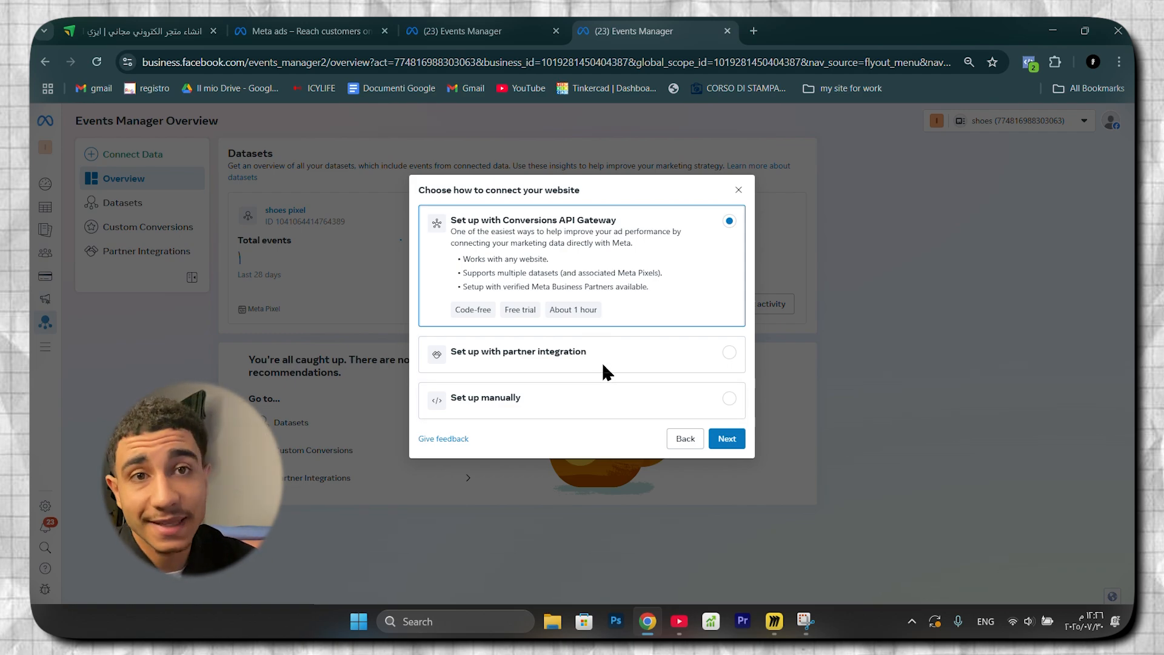
- Review the partners offered under the partner integration setup and return to the connection method choices
click(615, 351)
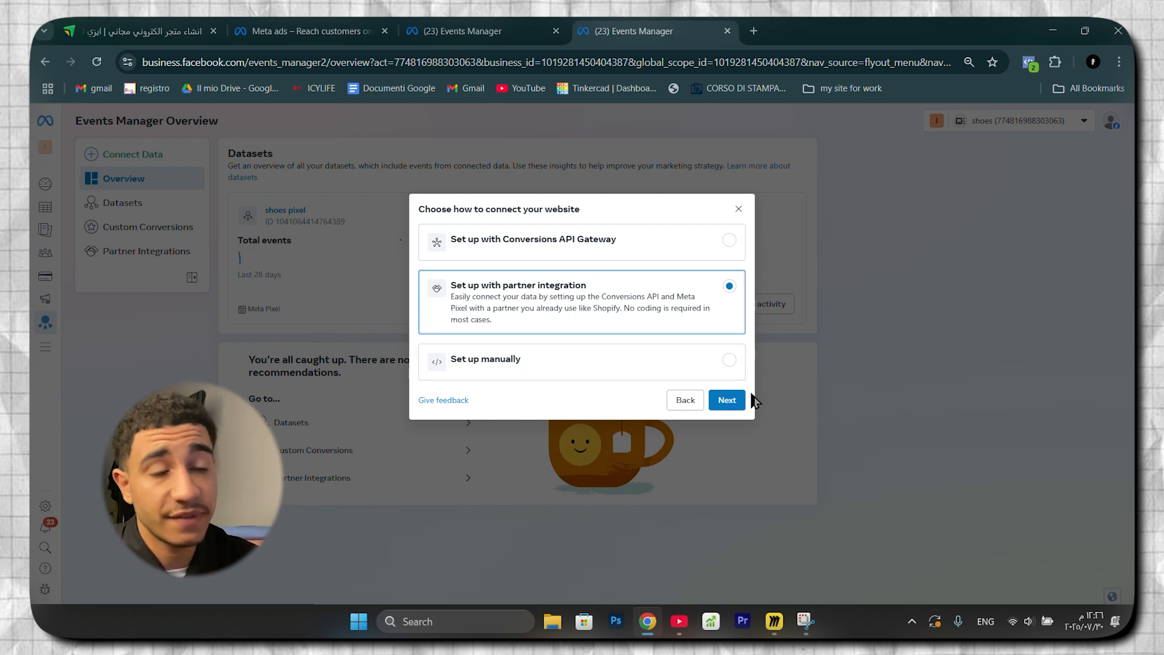
click(733, 402)
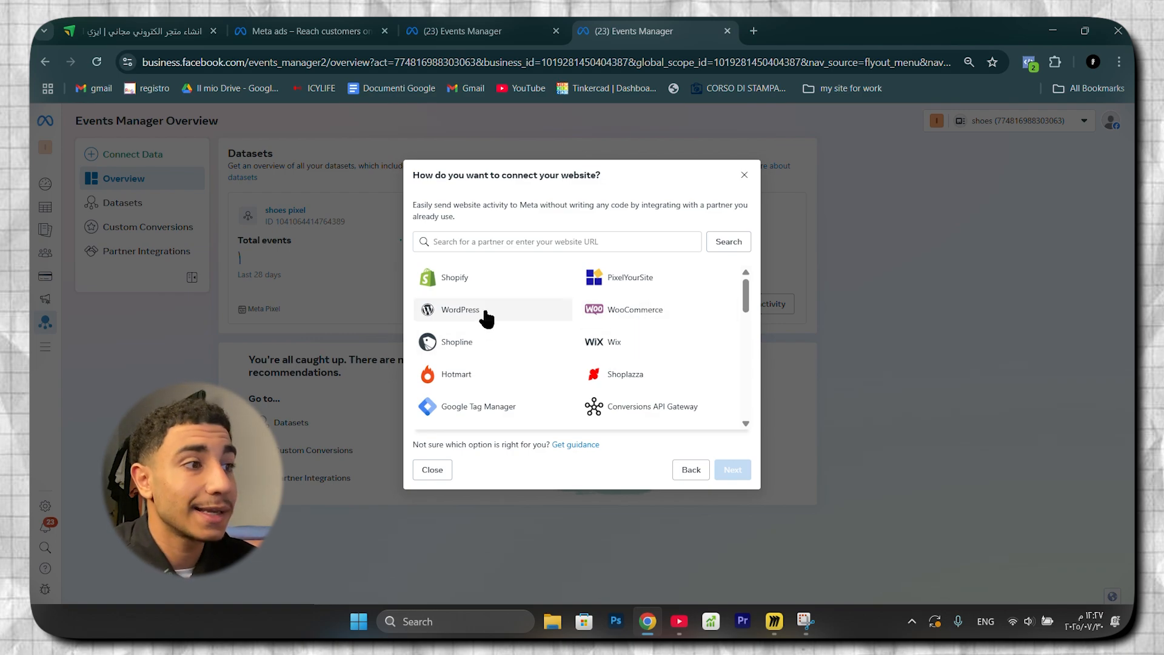
scroll(482, 308, down, 5)
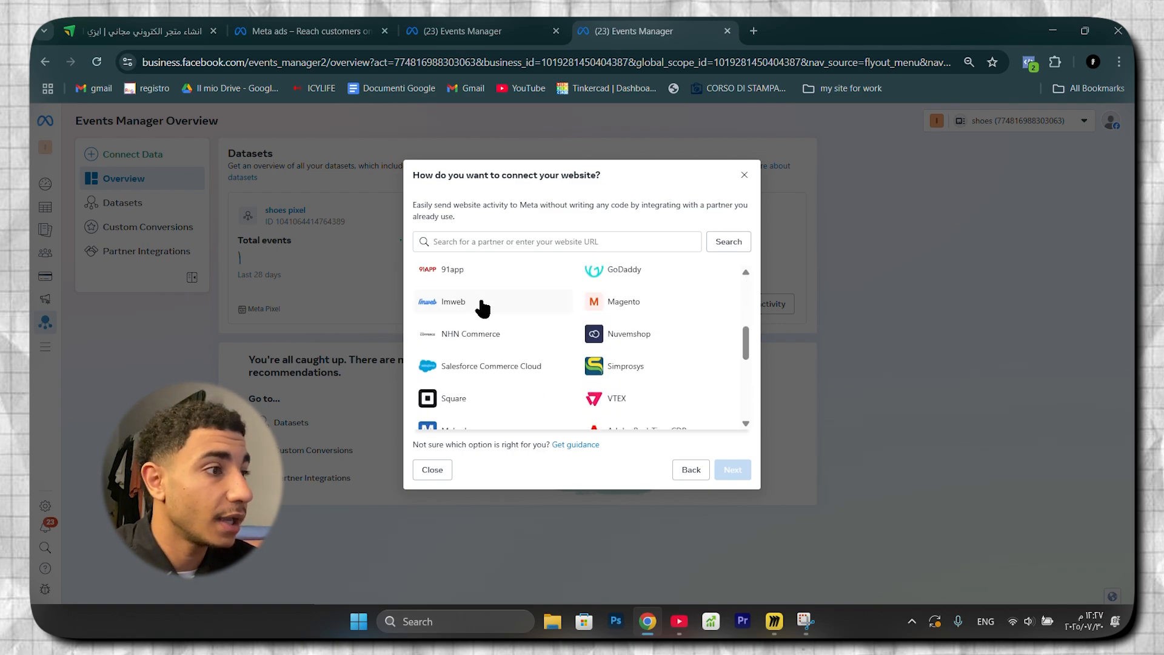
scroll(572, 358, down, 2)
scroll(574, 364, down, 5)
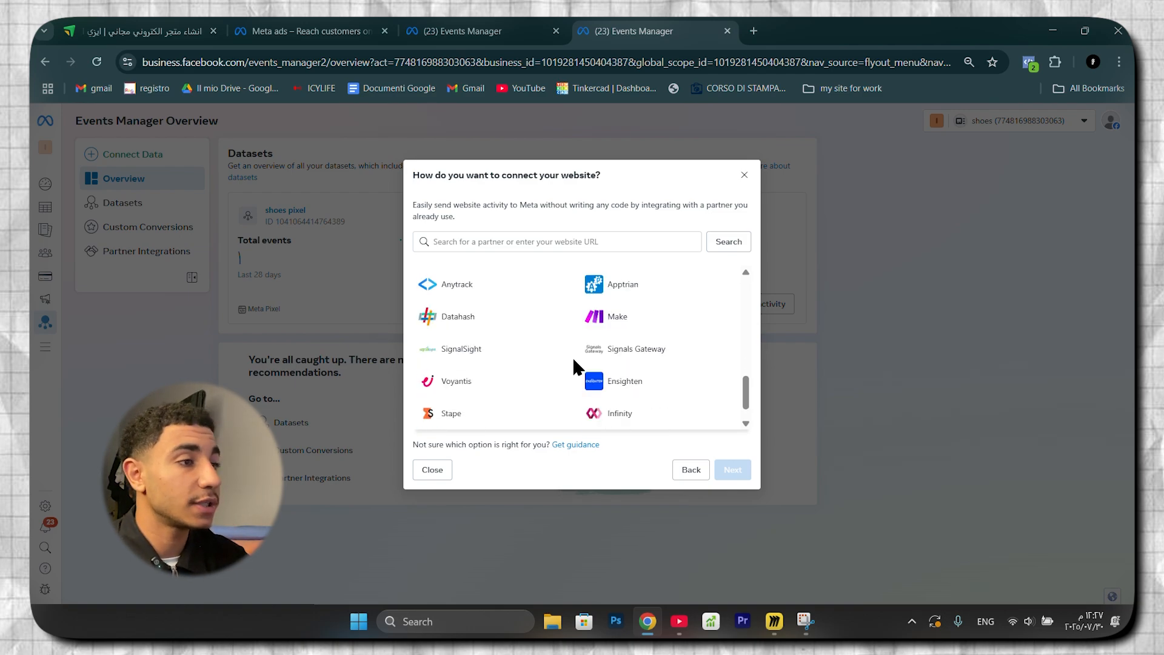
click(692, 470)
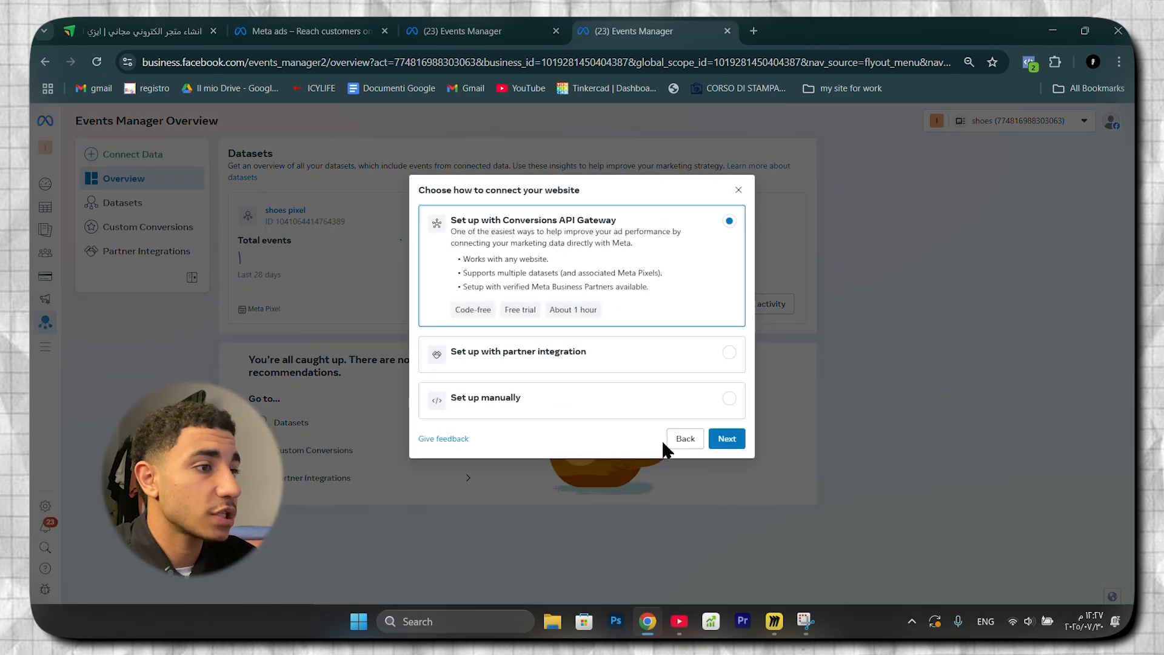
- Choose manual setup for the website connection, select Meta Pixel only and proceed to the pixel installation
click(591, 412)
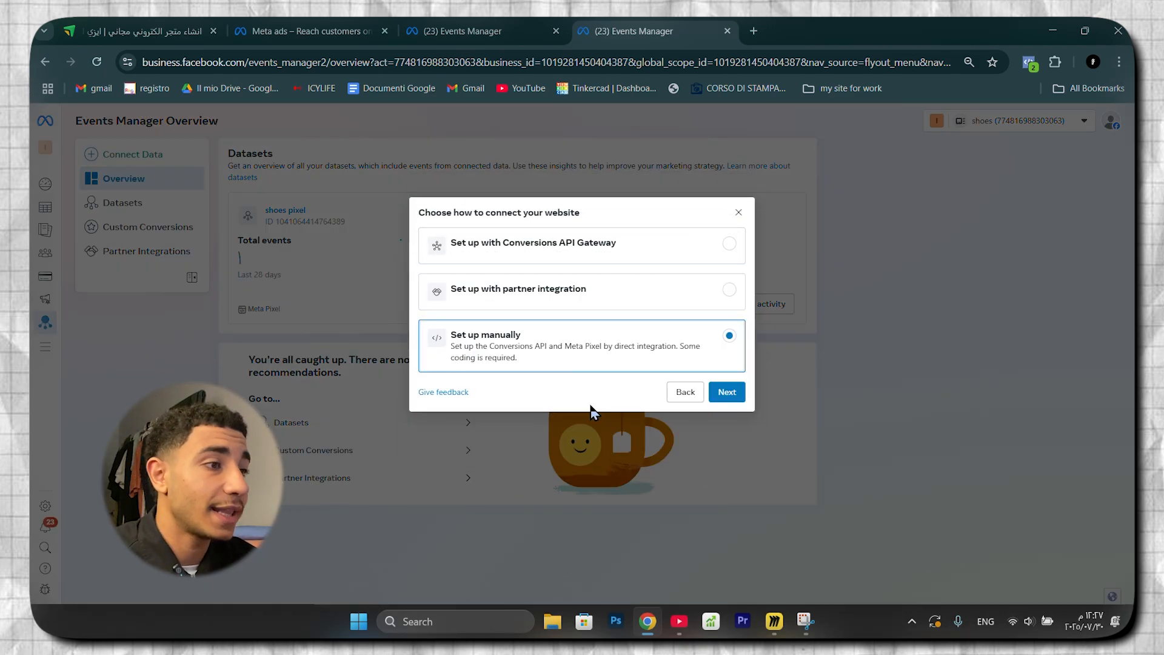
click(727, 392)
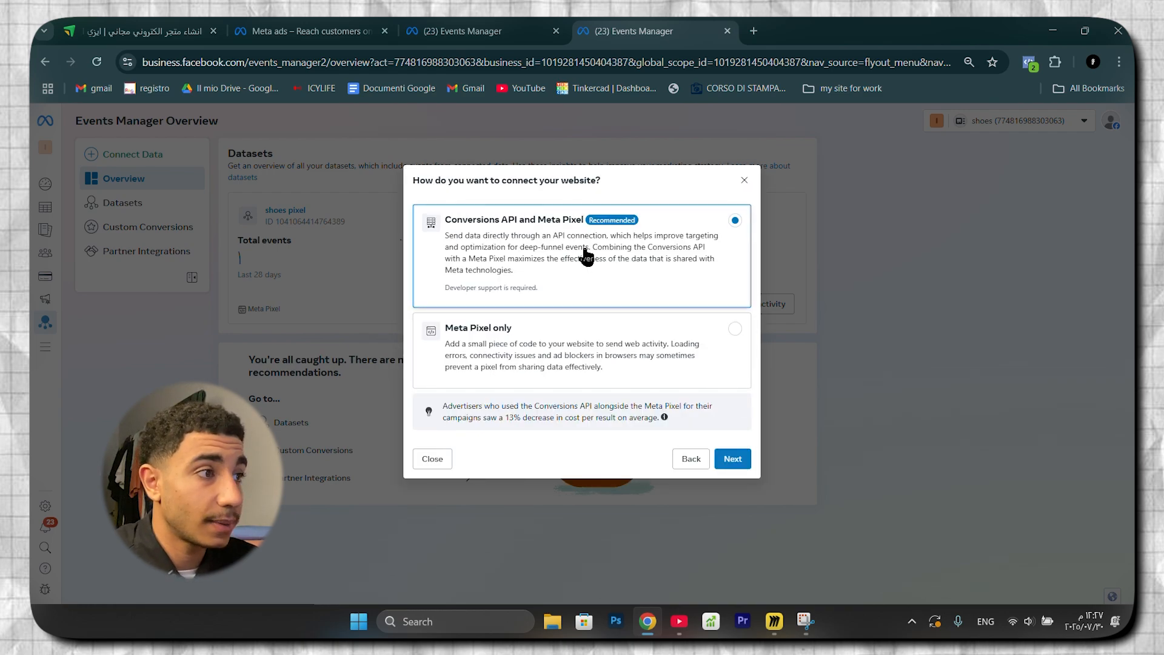
click(618, 361)
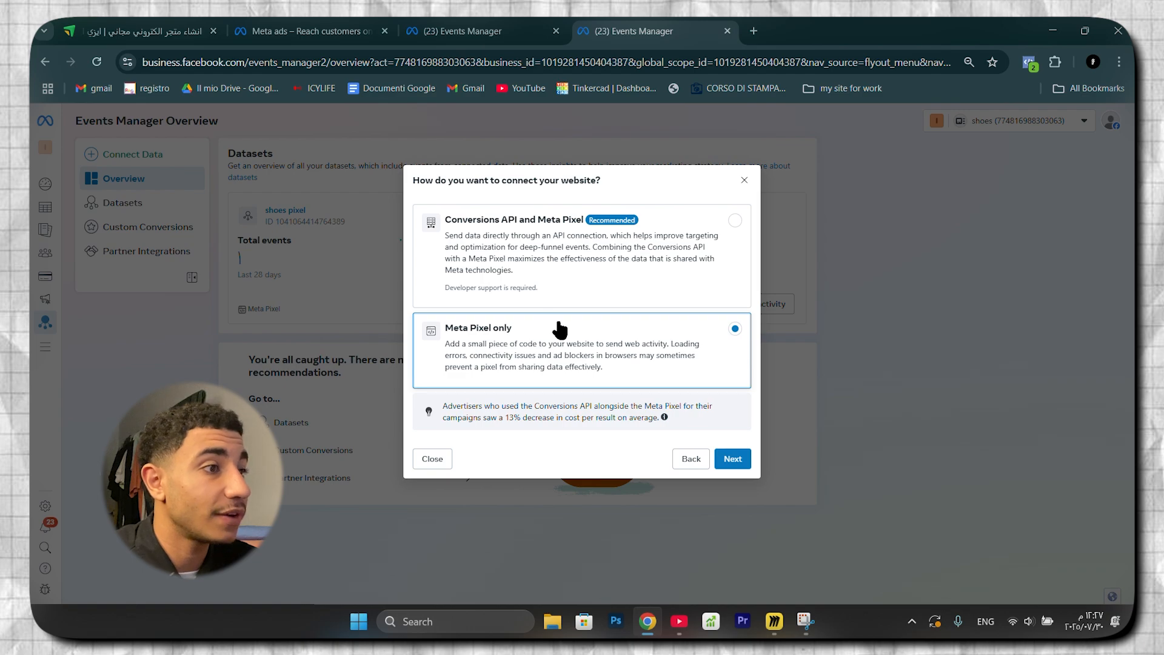
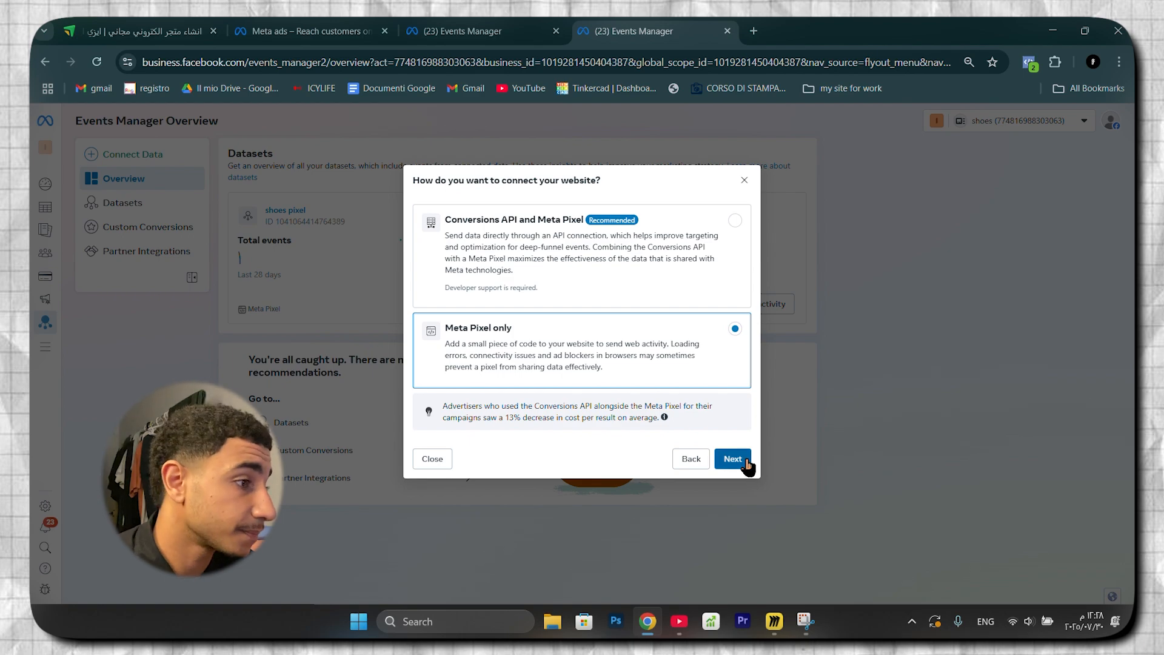
click(733, 459)
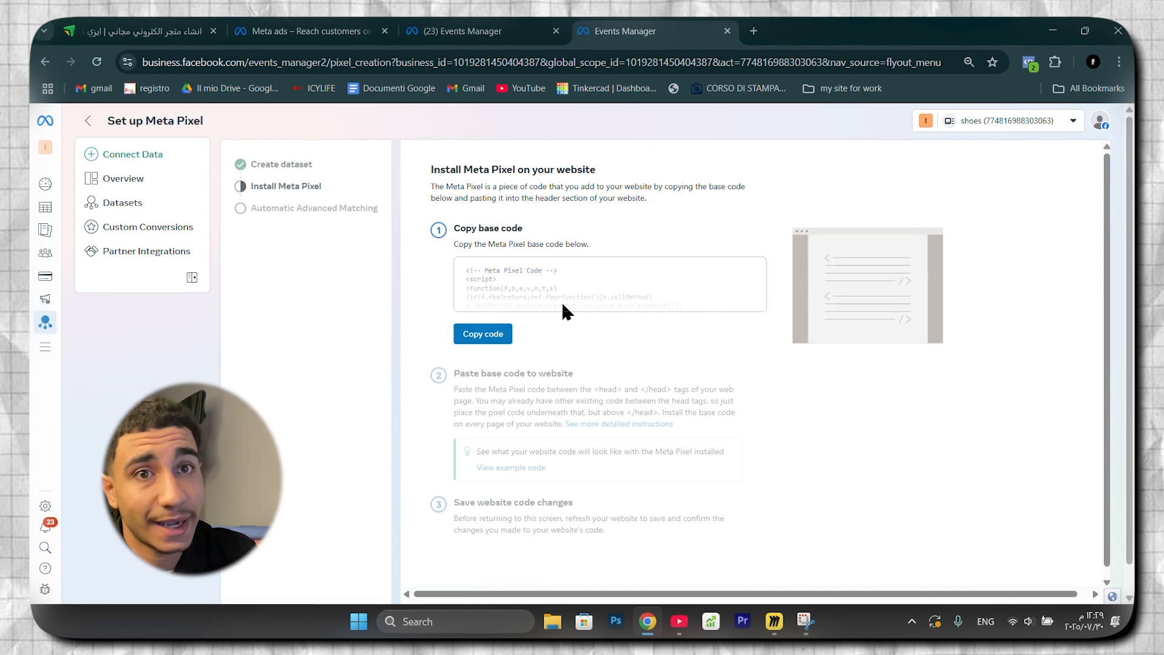
- Copy the Meta Pixel base code and continue to the automatic advanced matching settings
scroll(561, 301, down, 1)
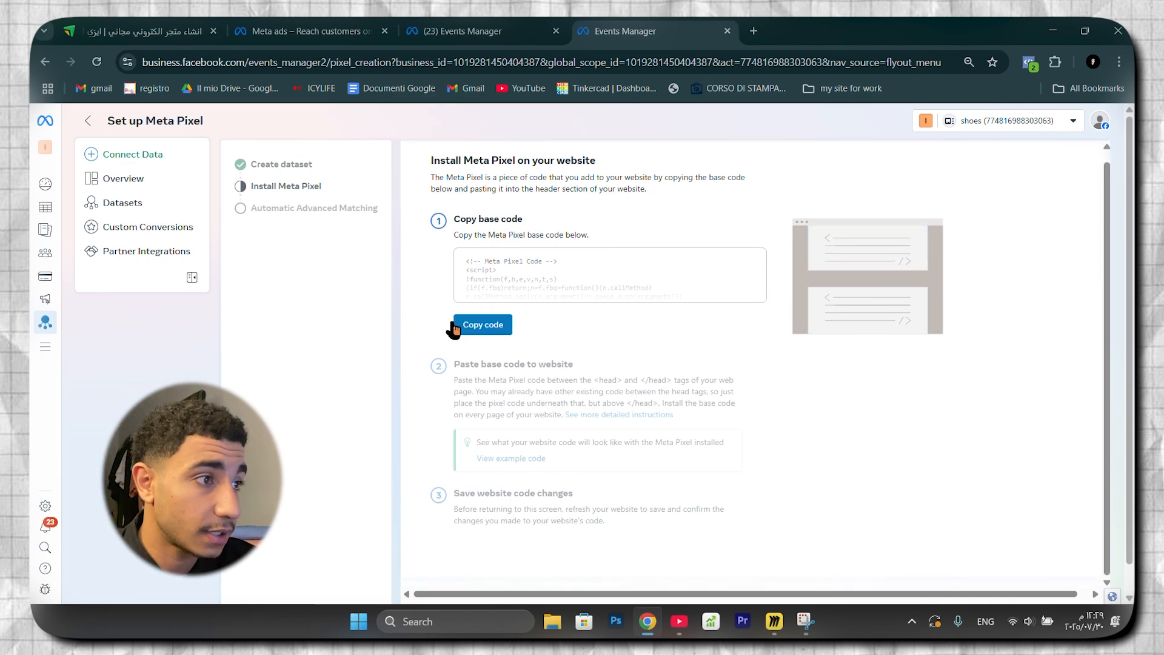
click(483, 325)
scroll(485, 339, down, 1)
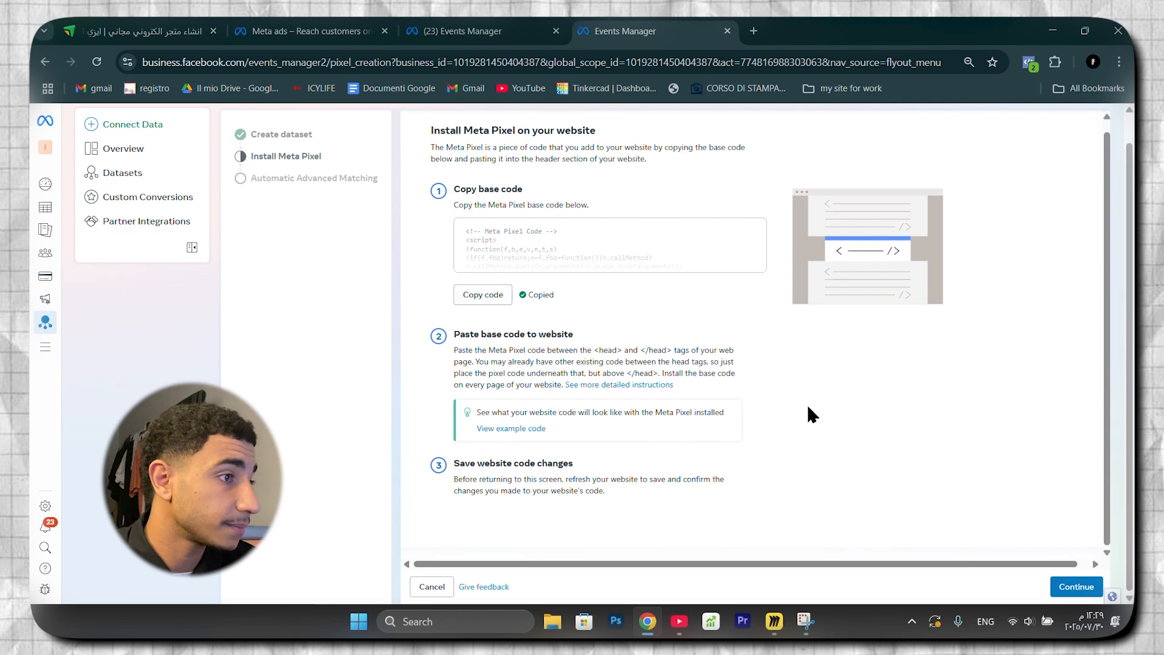
click(1078, 587)
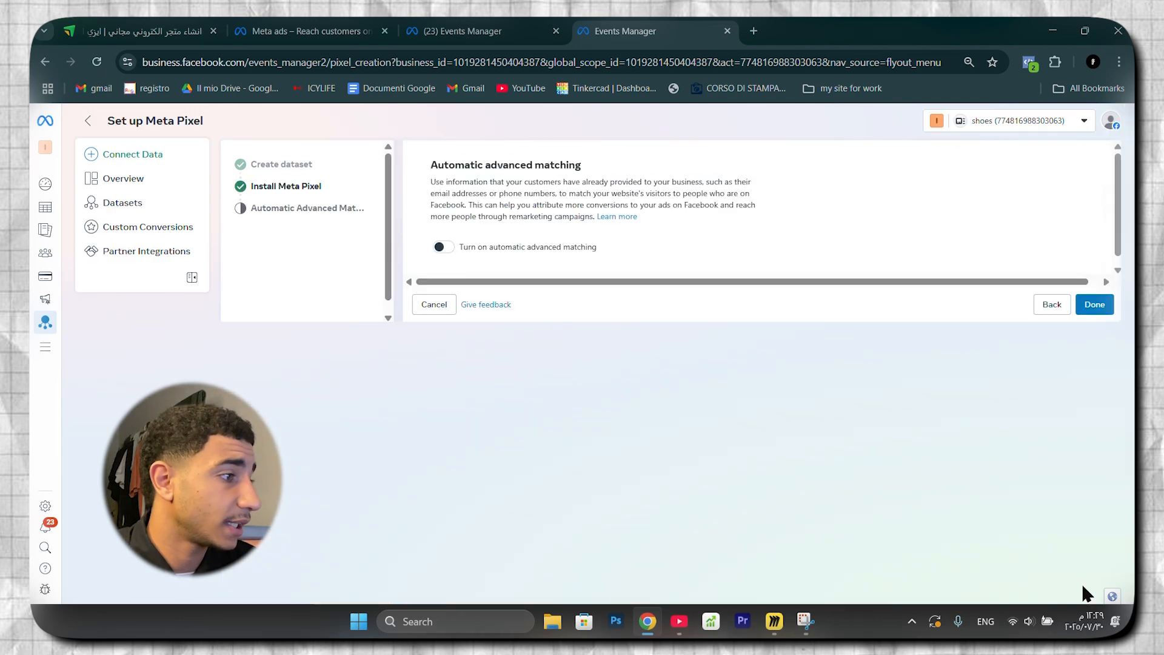
- Turn on automatic advanced matching, exclude City, State, ZIP/Postal Code from the customer information, and finish the pixel setup
click(440, 247)
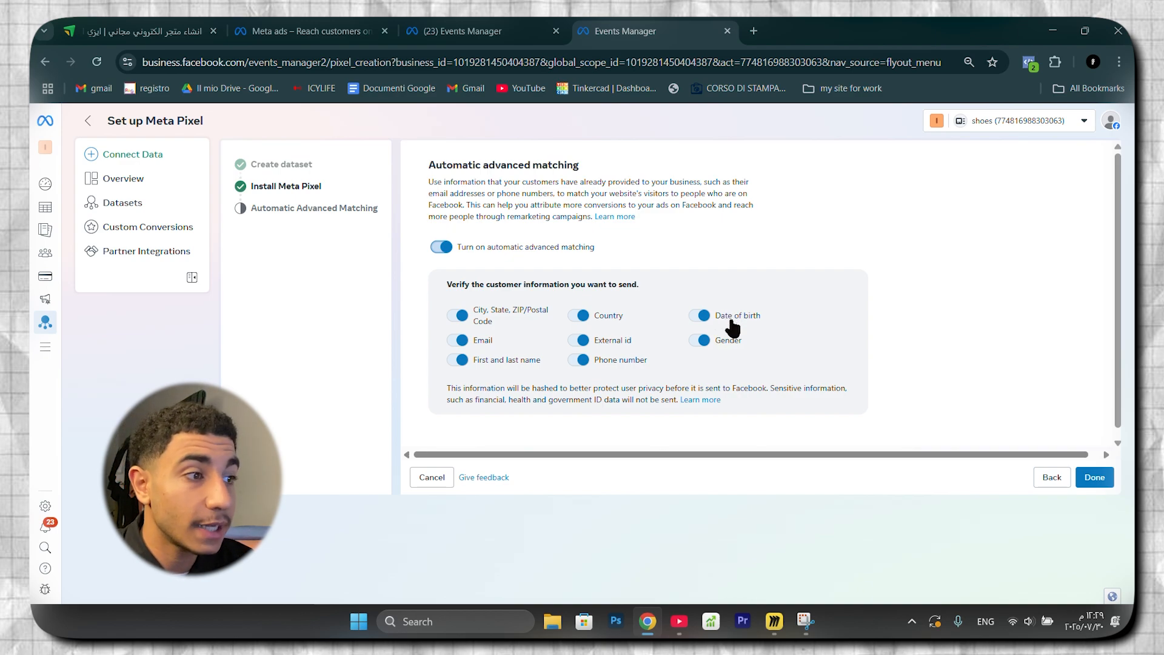
click(458, 313)
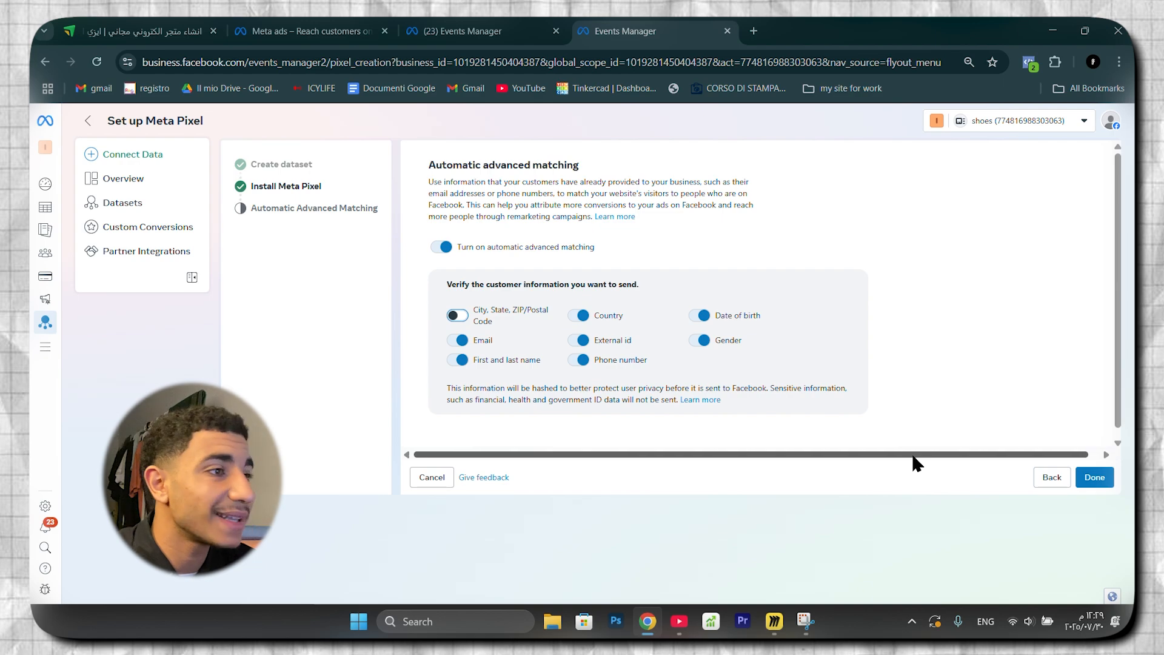
click(1095, 478)
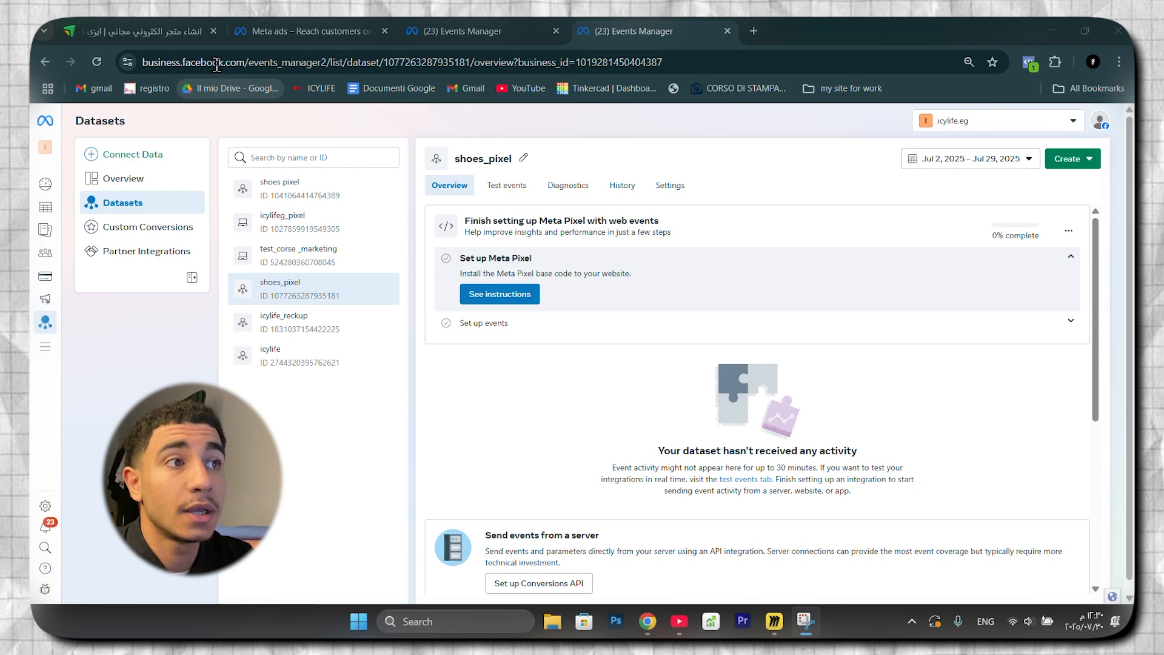
- Switch to the Easy Orders site, enter the store dashboard and open the Facebook section of its pixel settings
click(183, 33)
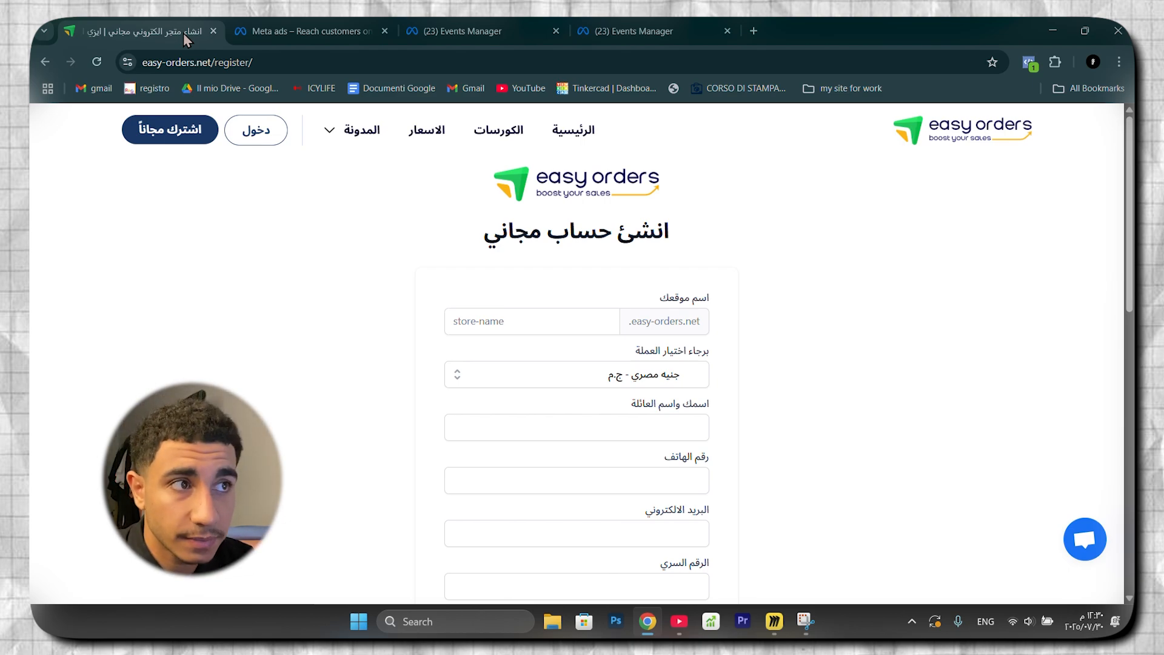
click(256, 129)
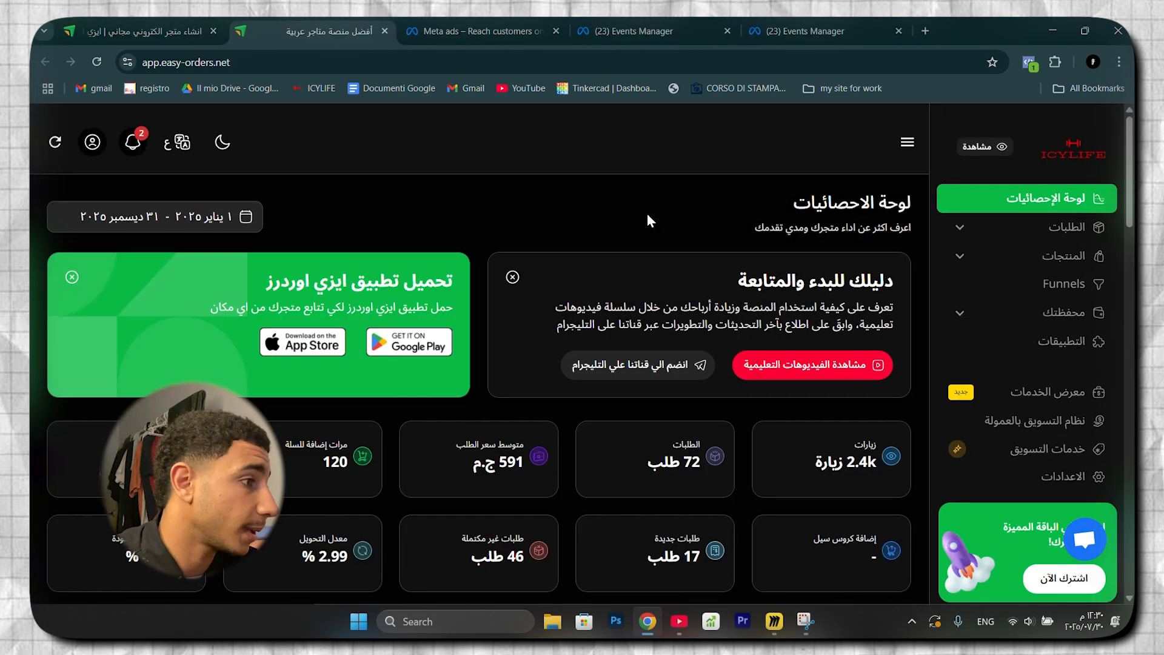
click(1038, 491)
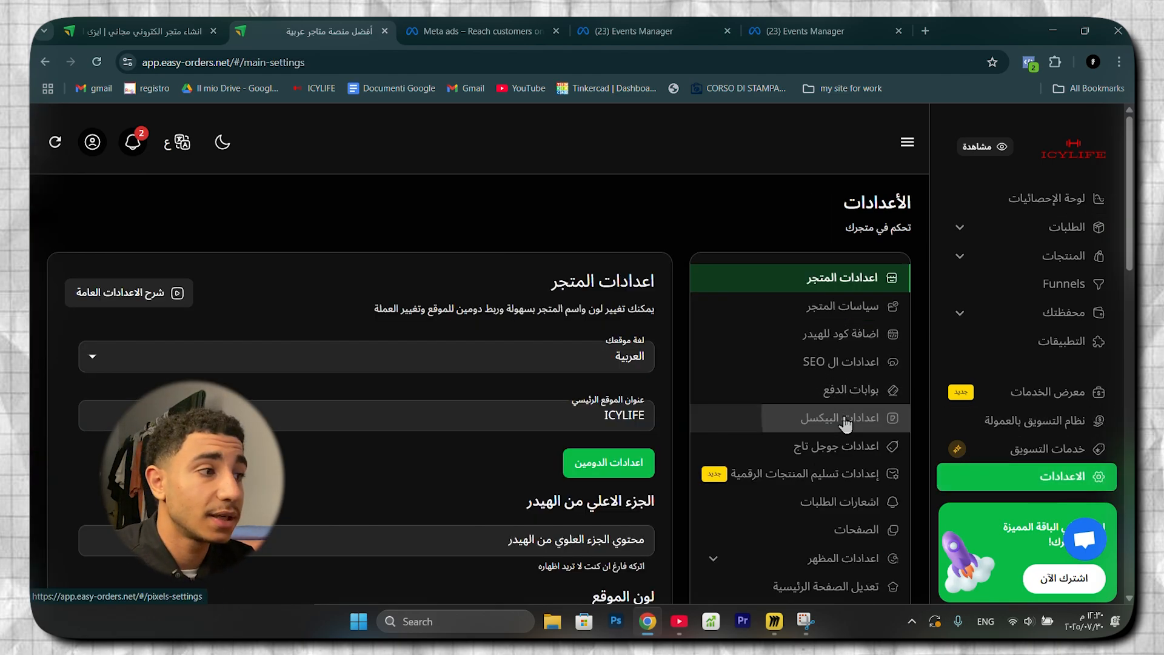
click(846, 420)
scroll(733, 519, down, 5)
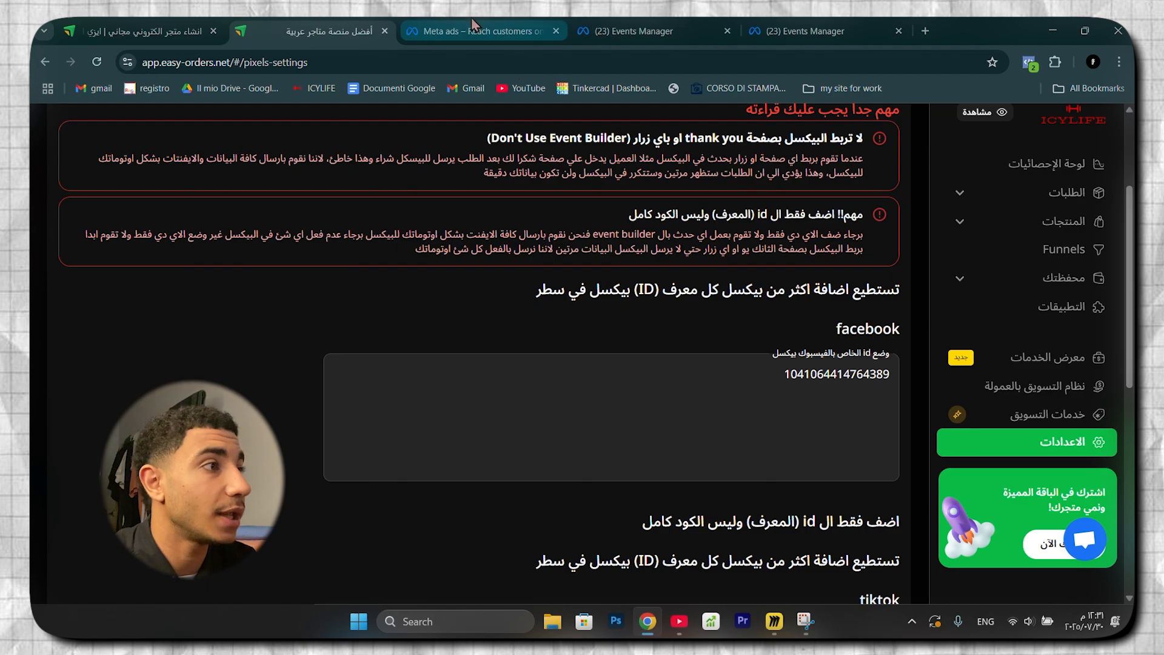
- Return to Events Manager and copy the dataset ID from the settings of shoes_pixel
click(767, 24)
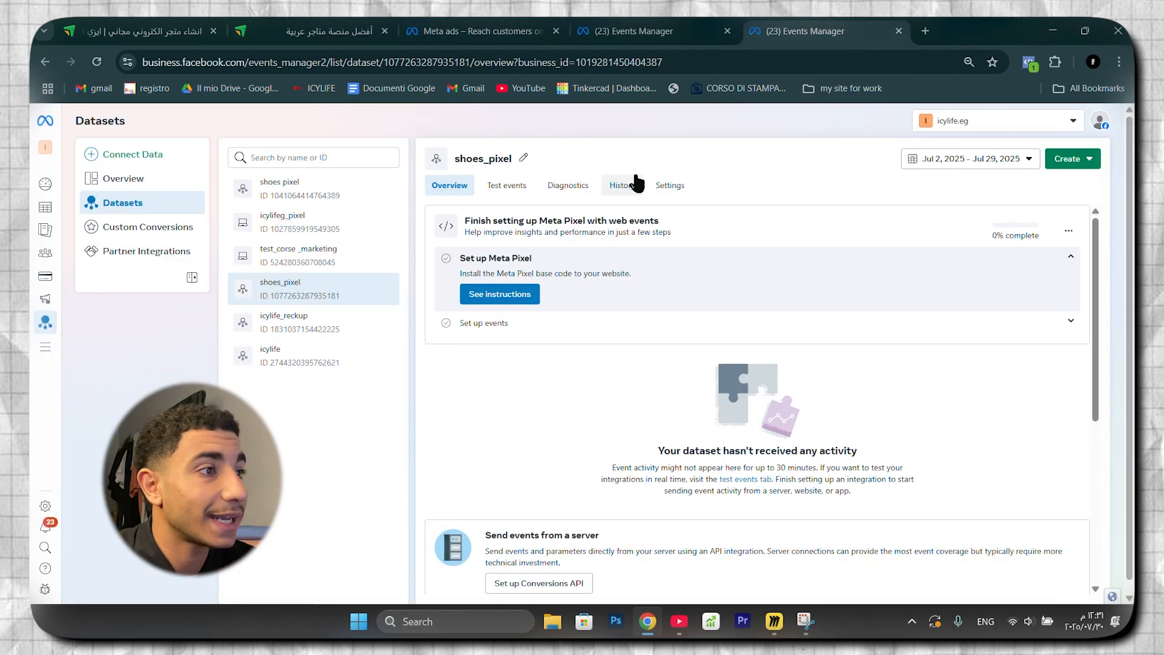
click(678, 189)
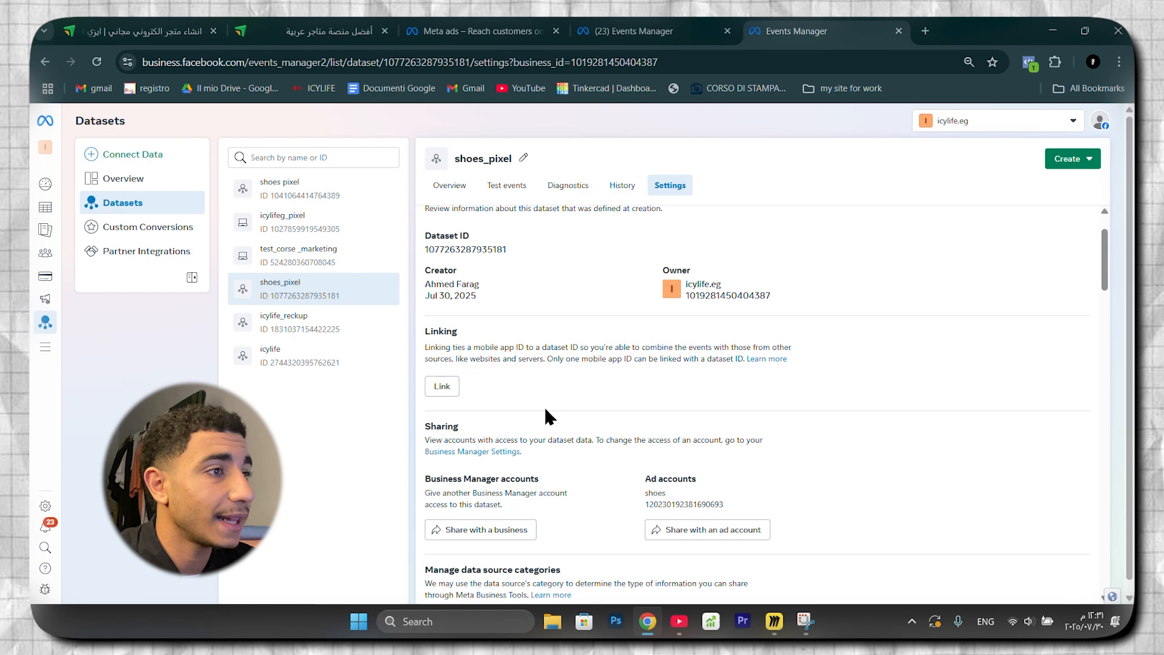
scroll(459, 276, up, 2)
click(478, 324)
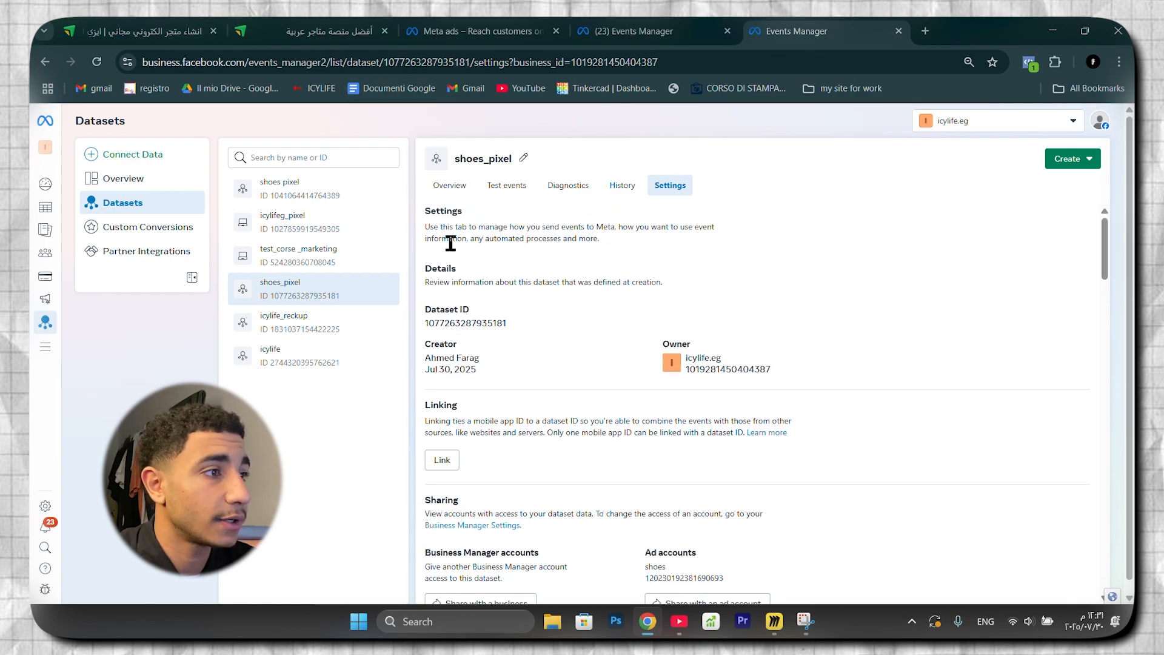
- Replace the Facebook pixel ID in the Easy Orders pixel settings with the copied shoes_pixel dataset ID and save
click(273, 27)
click(652, 421)
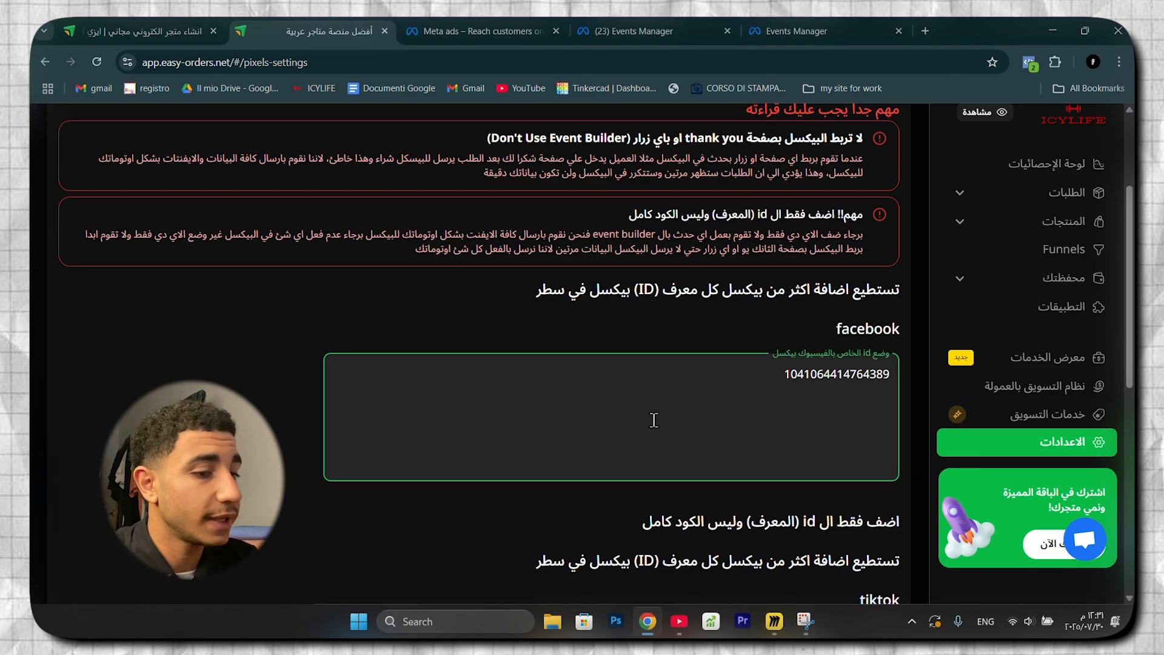
key(ctrl+a)
key(ctrl+v)
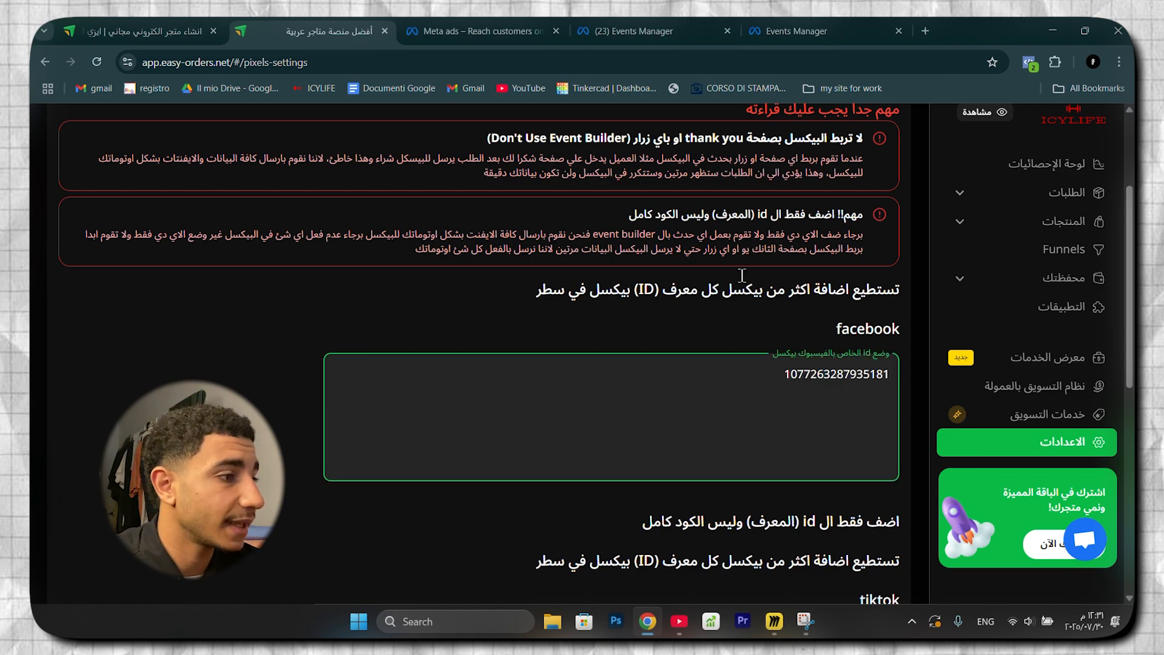
scroll(758, 206, down, 8)
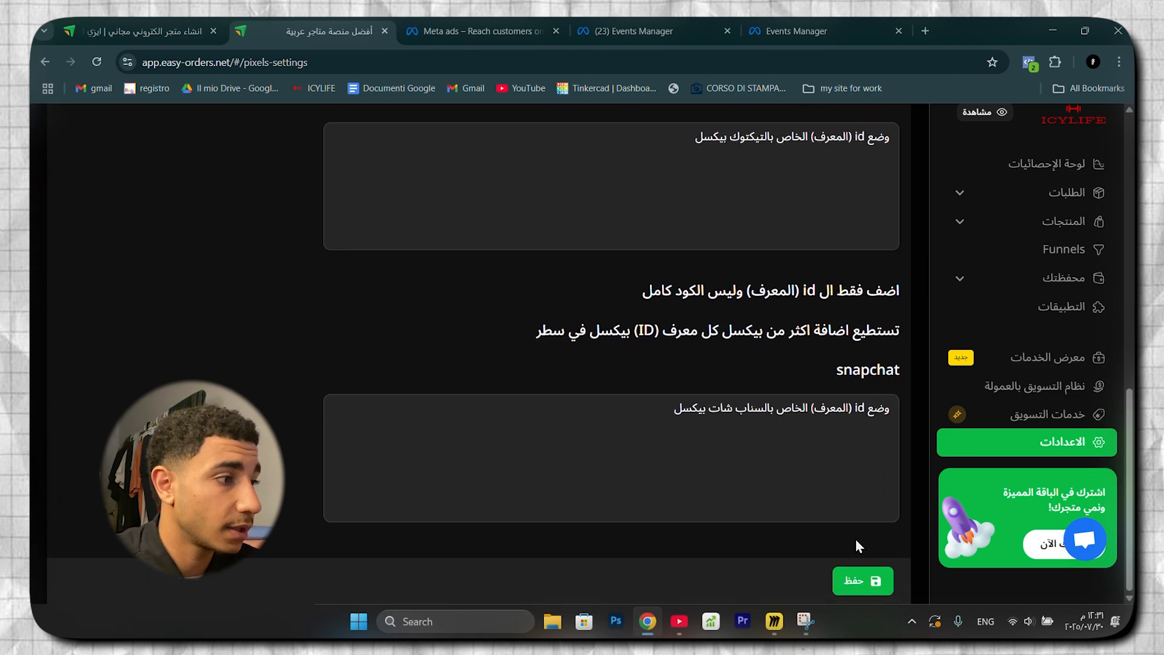
click(858, 579)
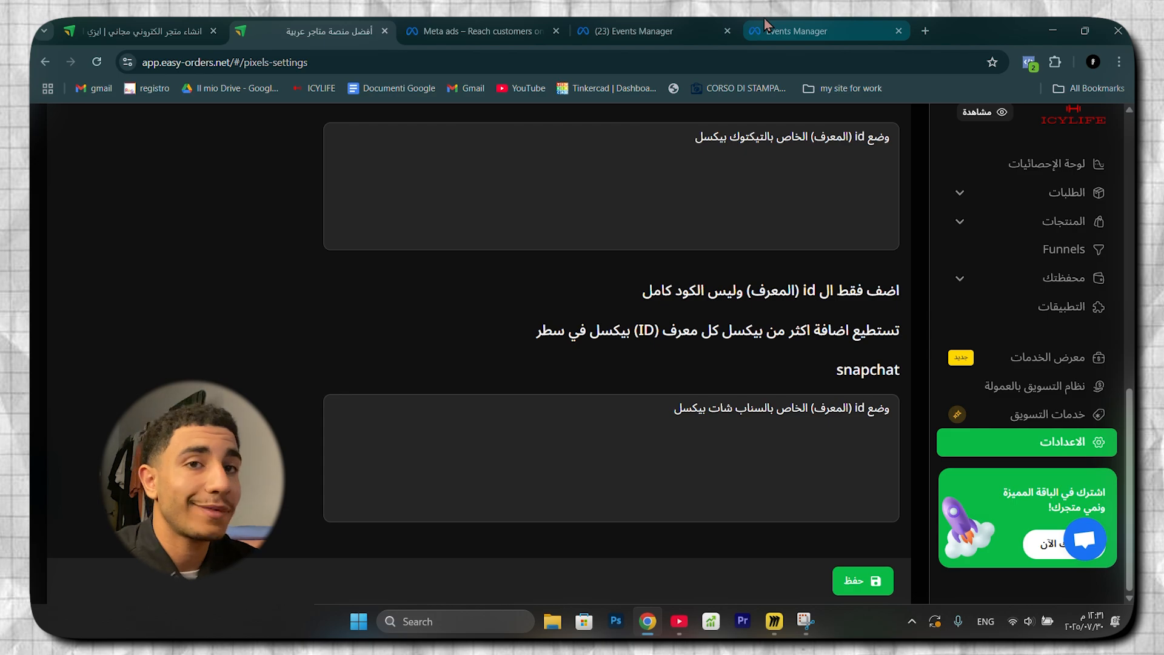
- Show Meta Pixel Helper on the current page, then open the Chrome Web Store from the browser's extension management
mouse_move(765, 20)
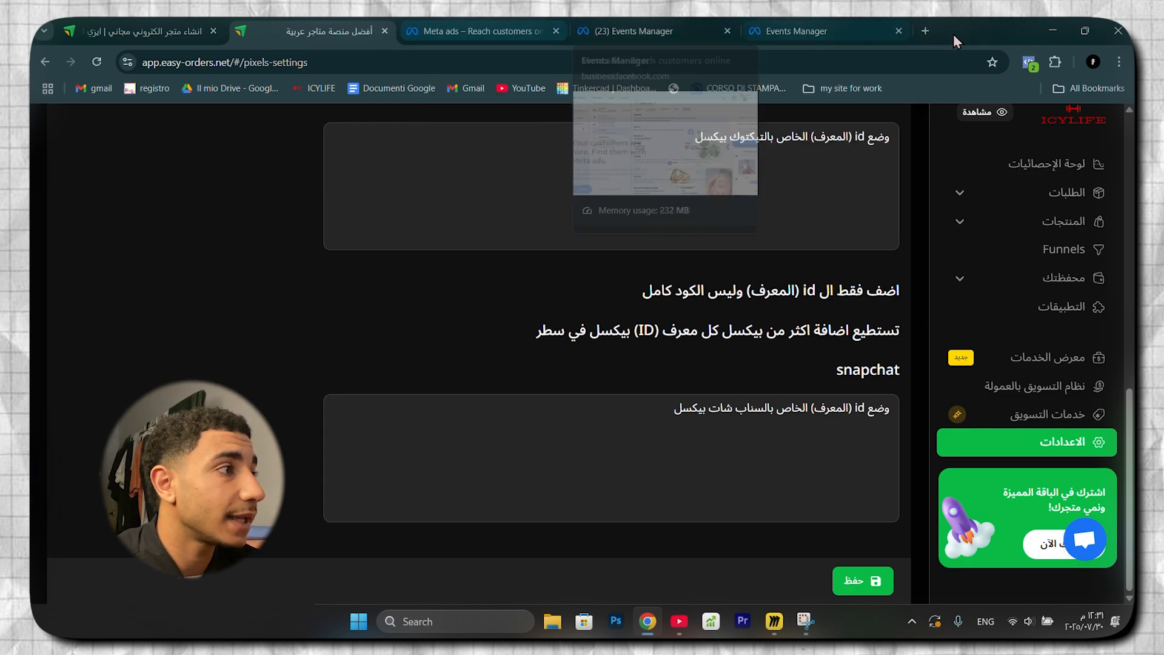
click(1029, 62)
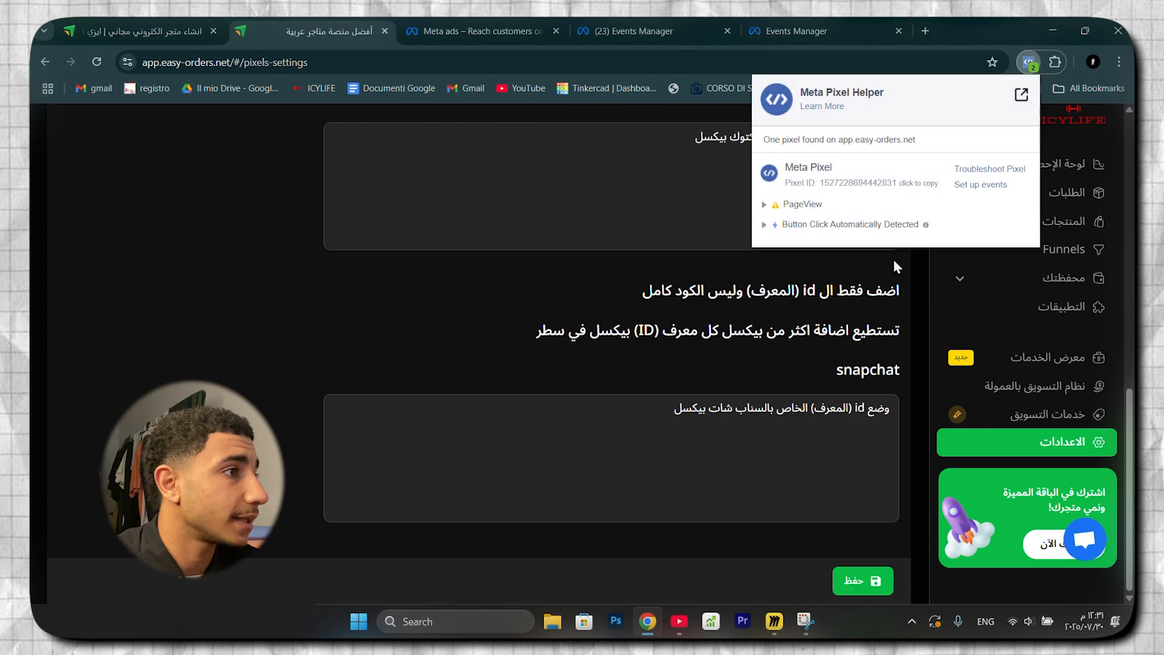
click(1058, 61)
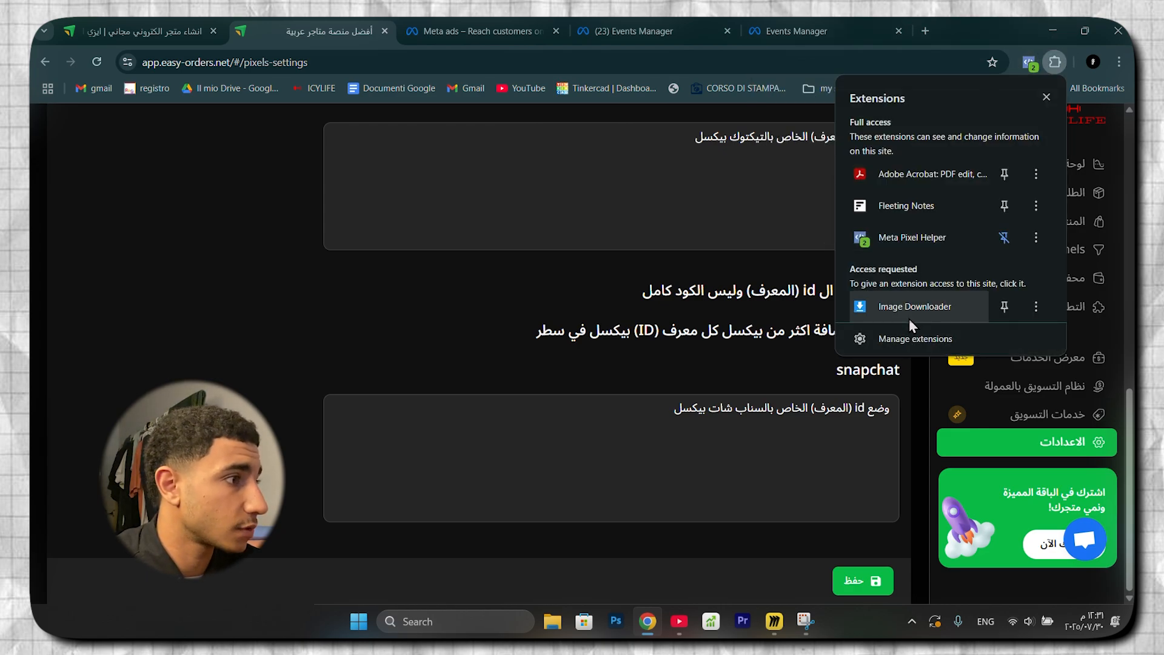
click(907, 337)
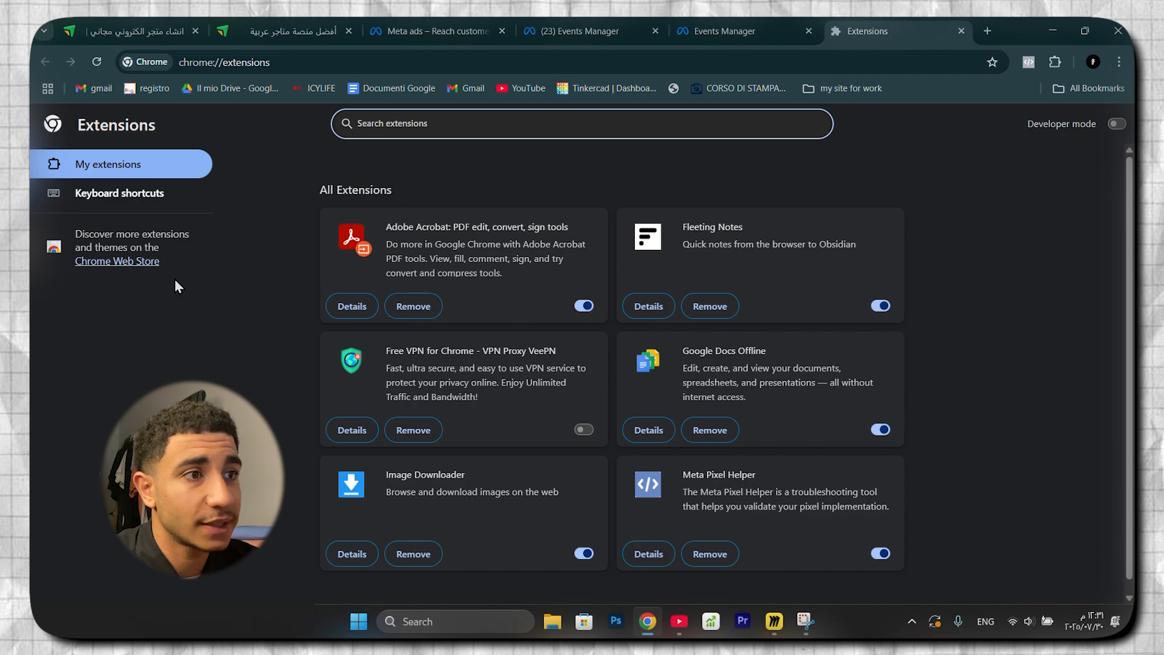
click(139, 262)
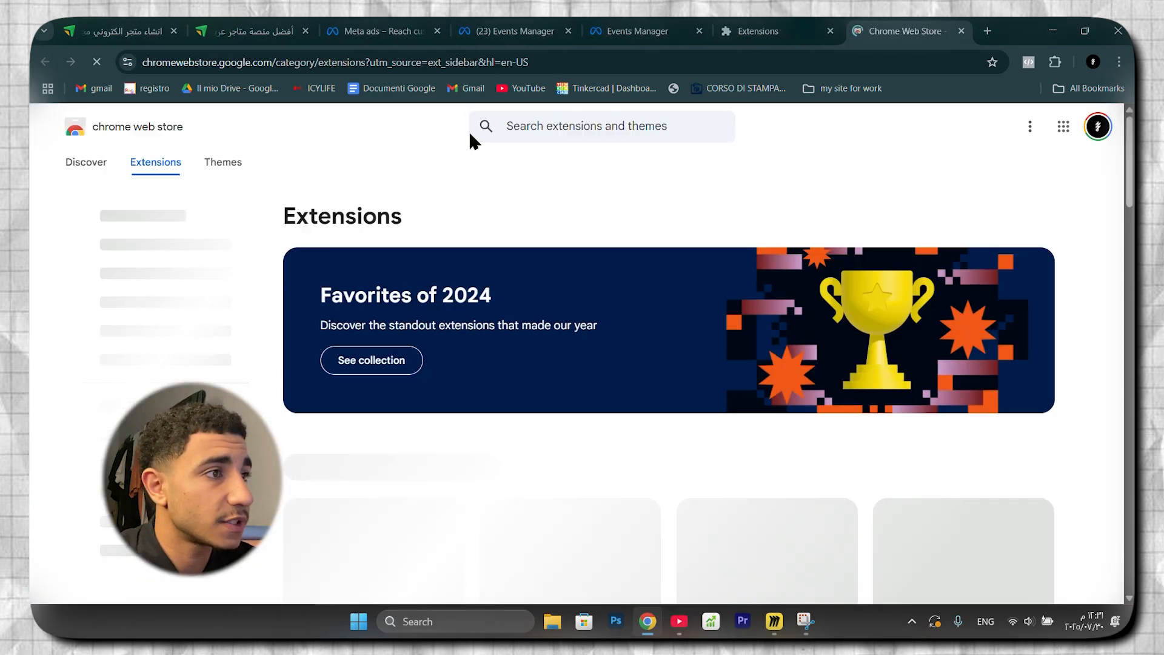
- Search the Chrome Web Store for "meta" and open the Meta Pixel Helper extension page
click(509, 121)
text(mea)
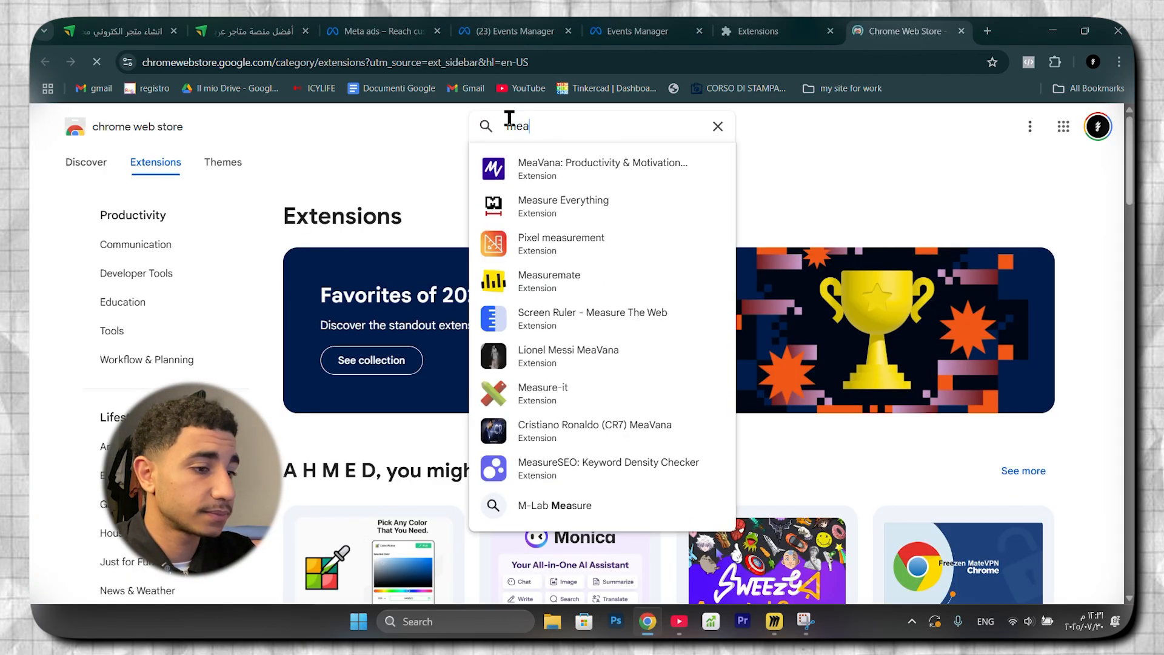
key(BackSpace)
text(ta)
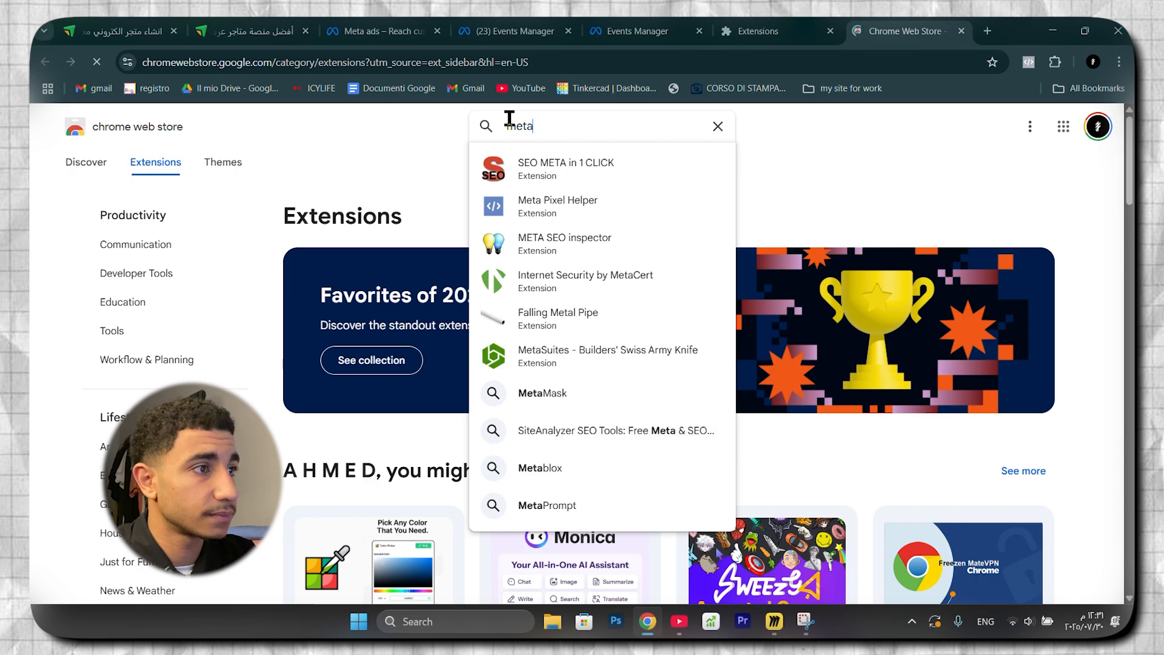
click(538, 219)
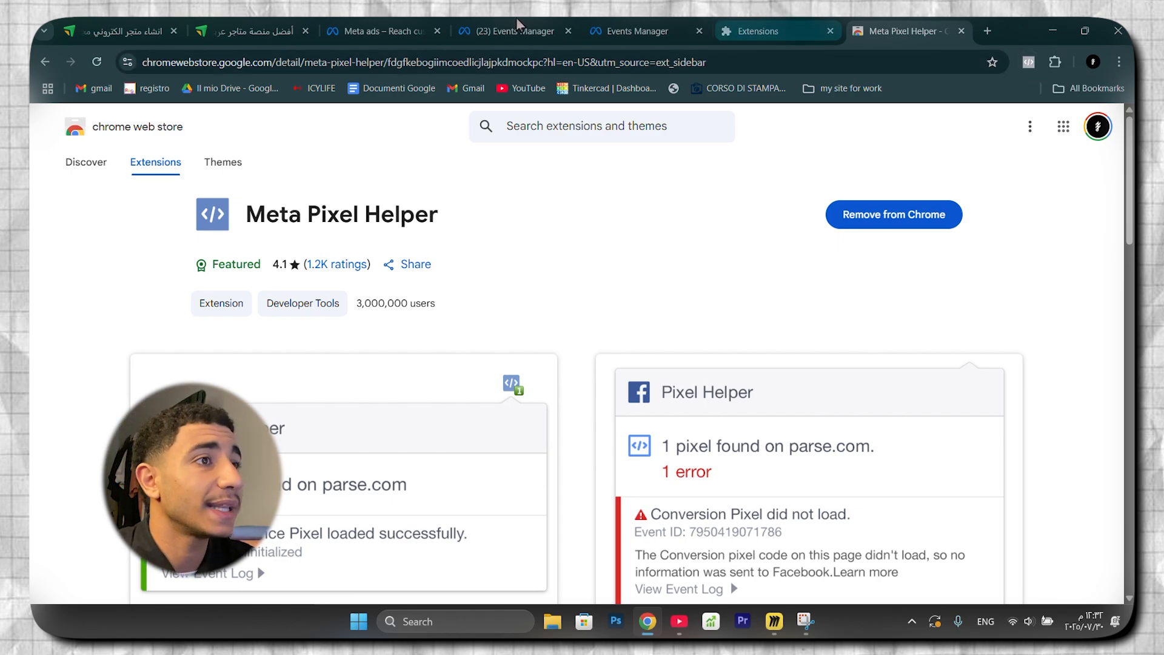
- Open the bookmarked ICYLIFE store website and check which pixel Meta Pixel Helper detects on it
click(249, 28)
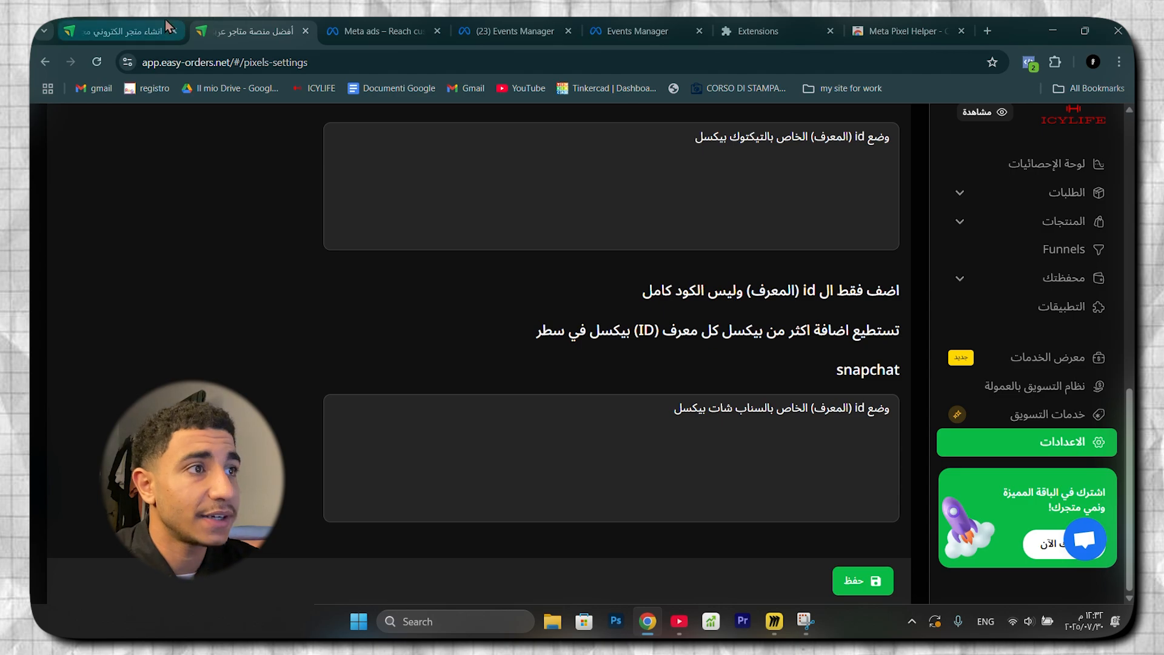
click(146, 30)
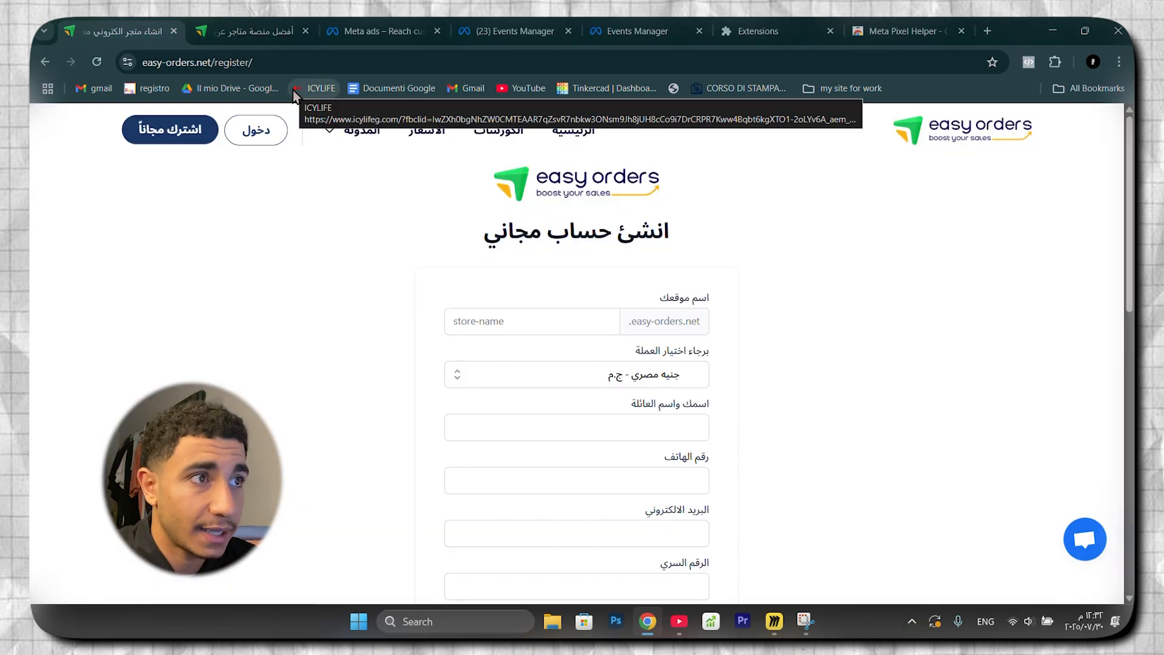
click(312, 88)
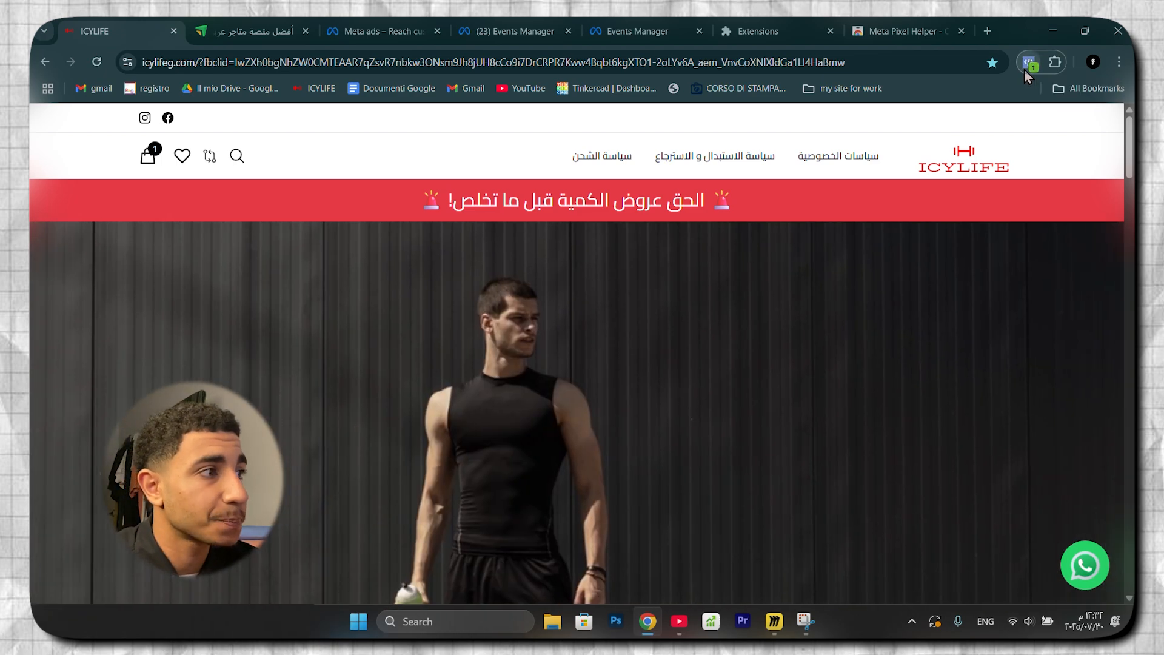
click(1028, 63)
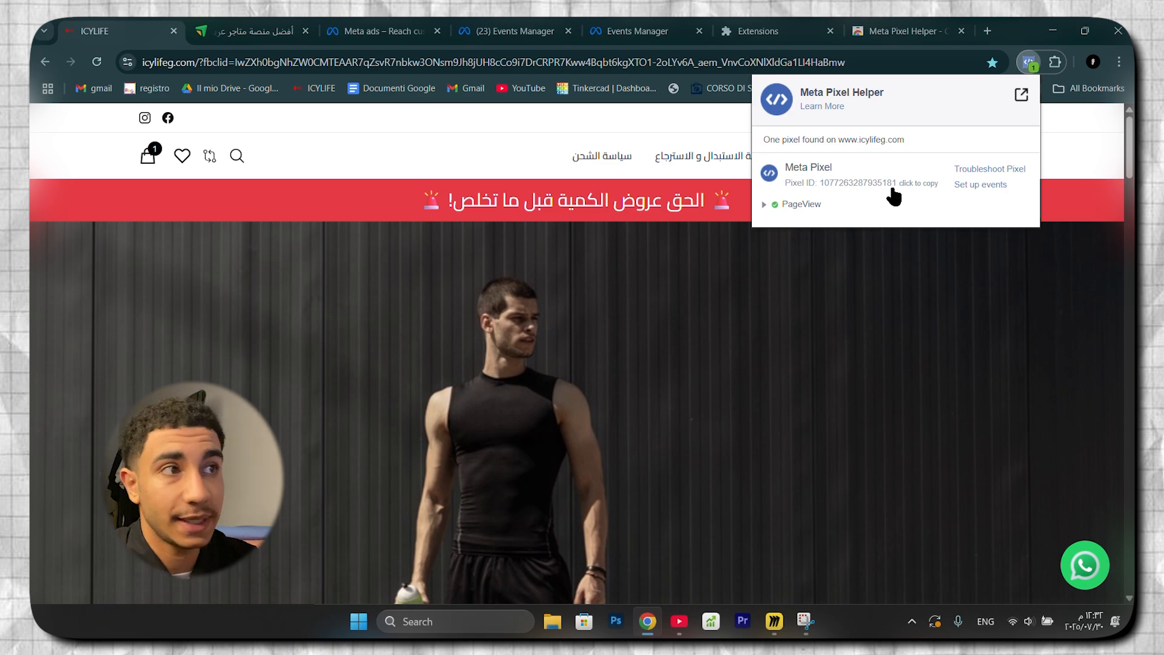
- Compare the shoes_pixel dataset ID in Events Manager with the pixel ID that Meta Pixel Helper detects on the ICYLIFE store
click(467, 22)
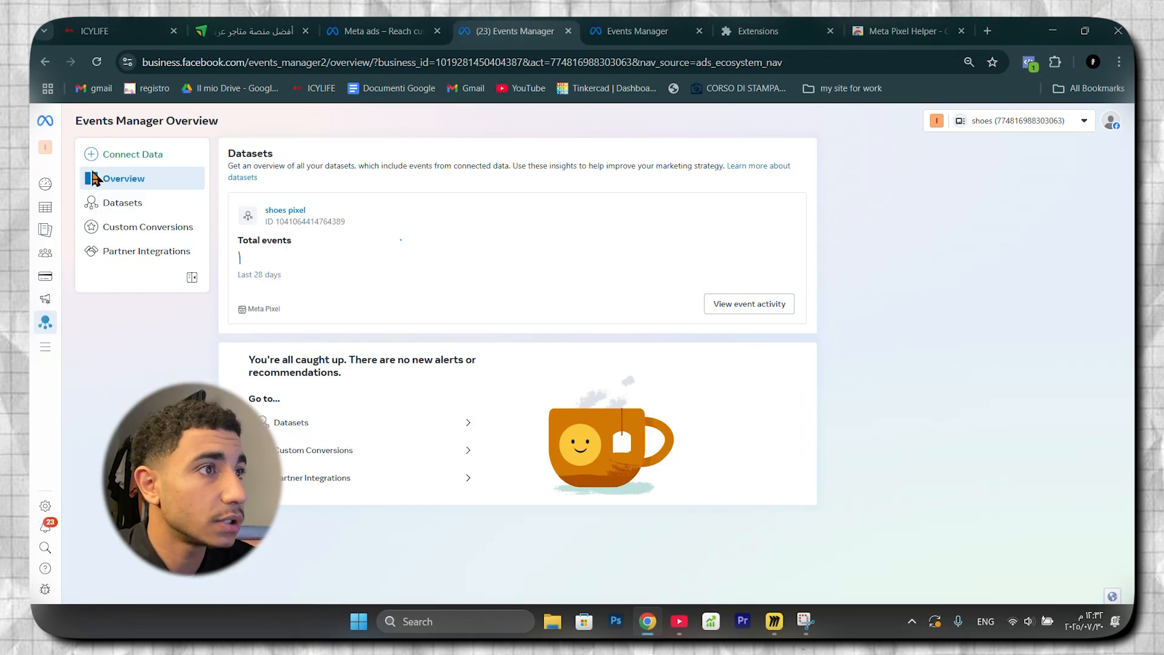
key(ctrl+Tab)
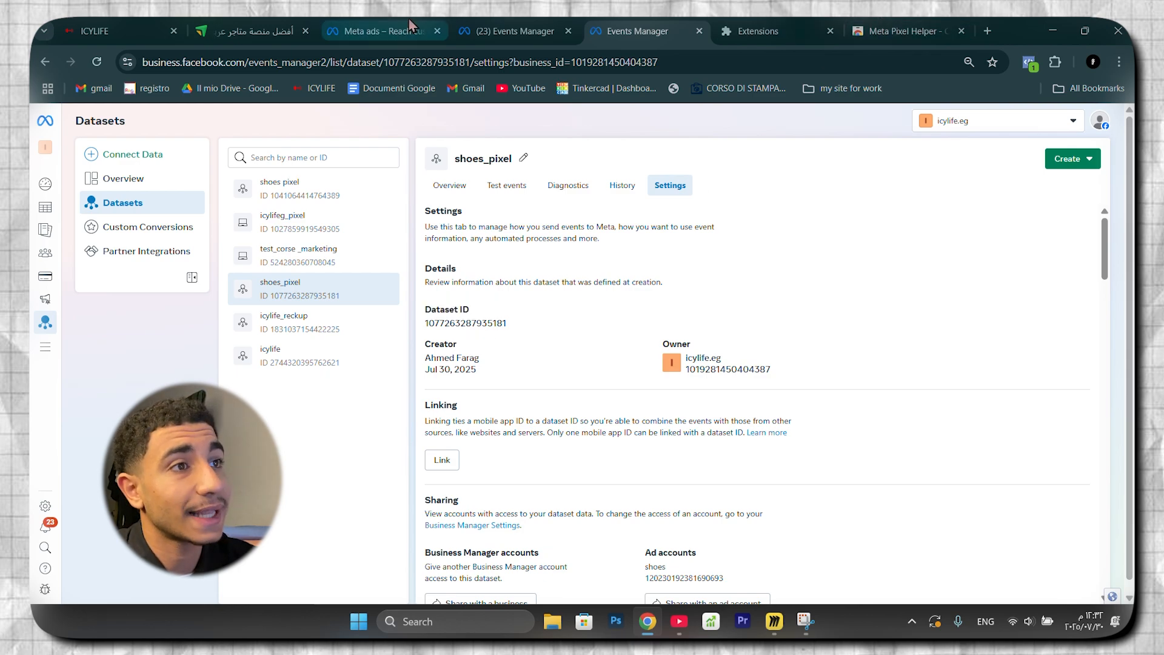
click(148, 26)
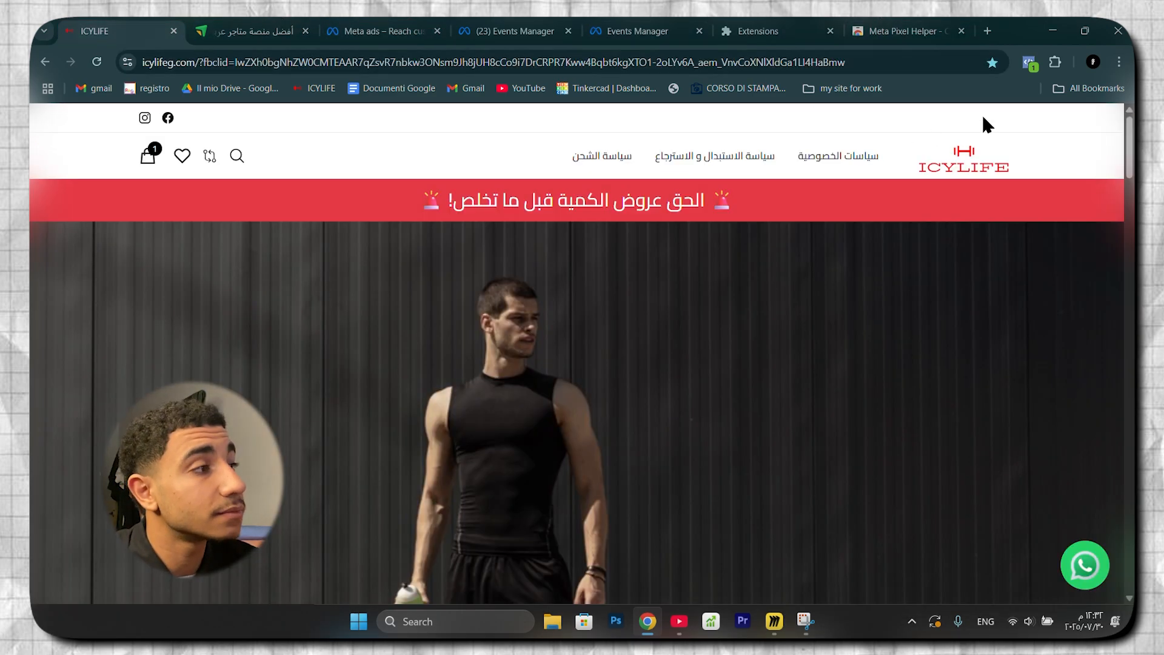
click(1029, 62)
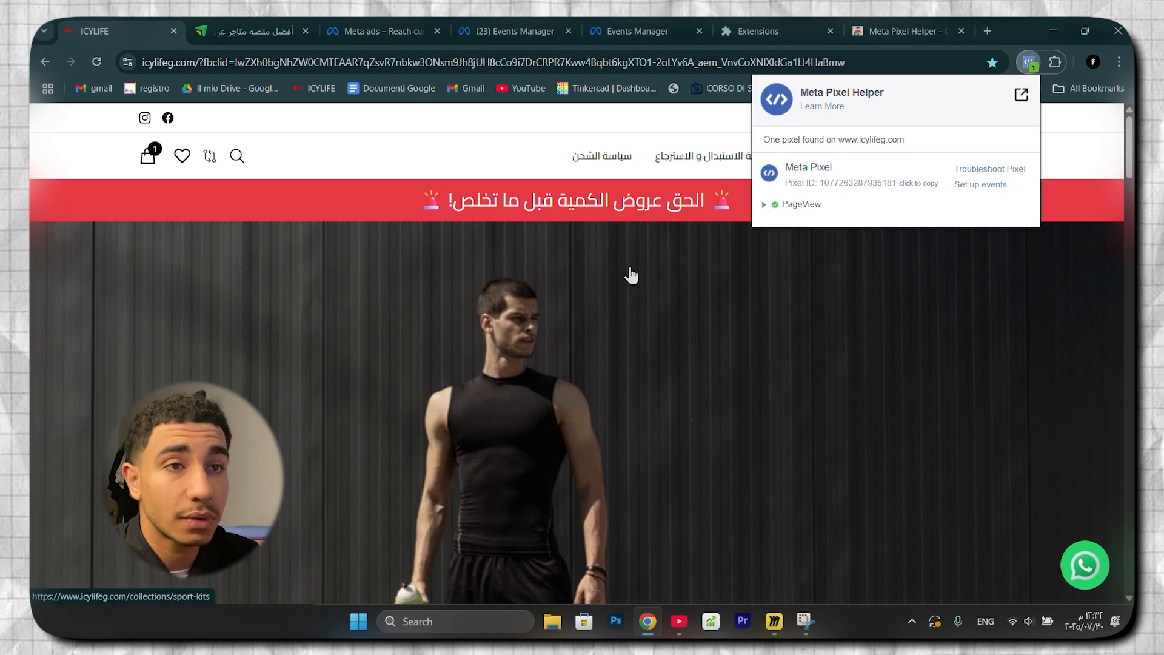
- Open the black Puma round SPORTIFY set's product page and check its pixel events in Meta Pixel Helper
scroll(556, 319, down, 10)
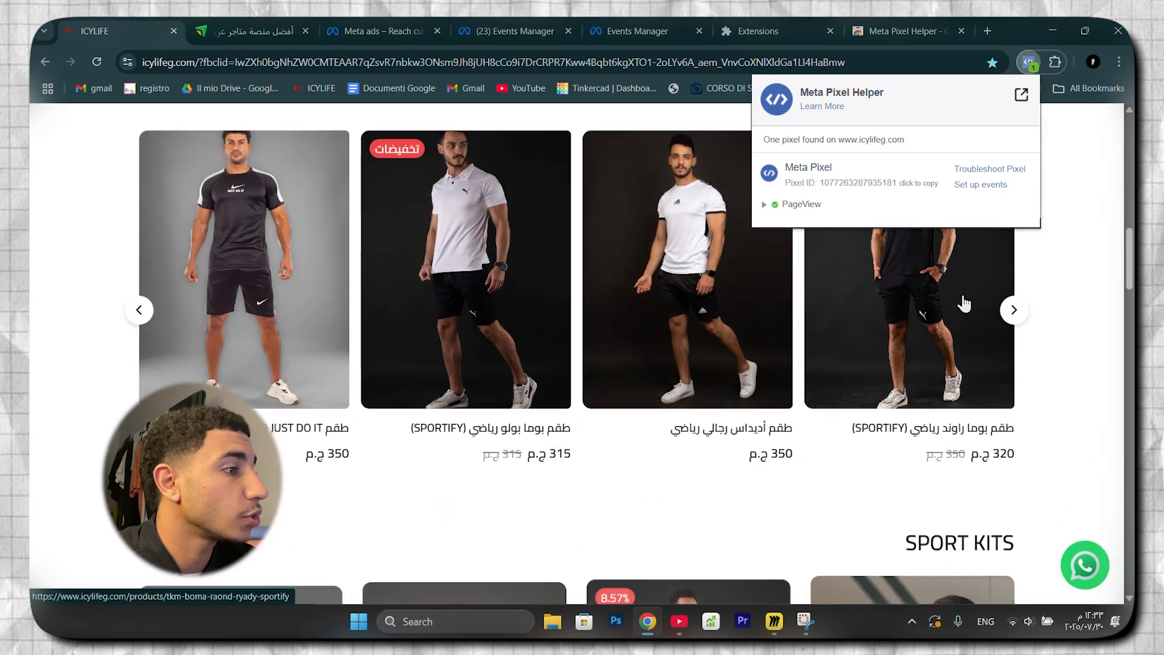
click(964, 303)
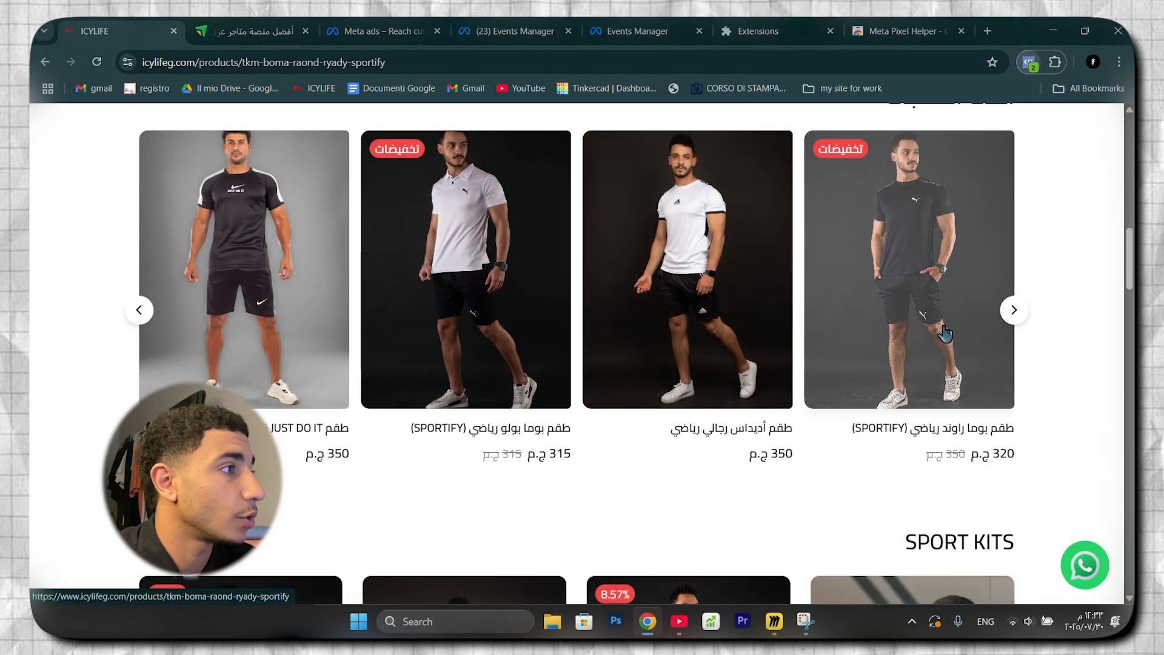
click(1028, 63)
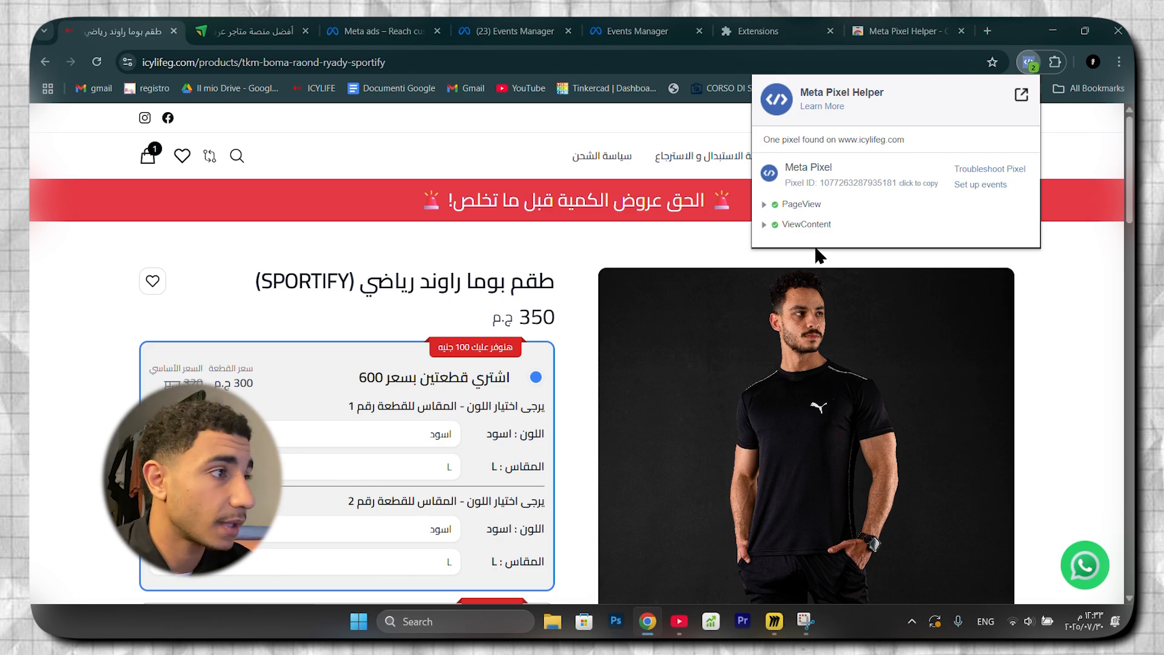
- Add the two-piece offer of the product to the cart and inspect the AddToCart event details in Meta Pixel Helper
scroll(651, 439, down, 3)
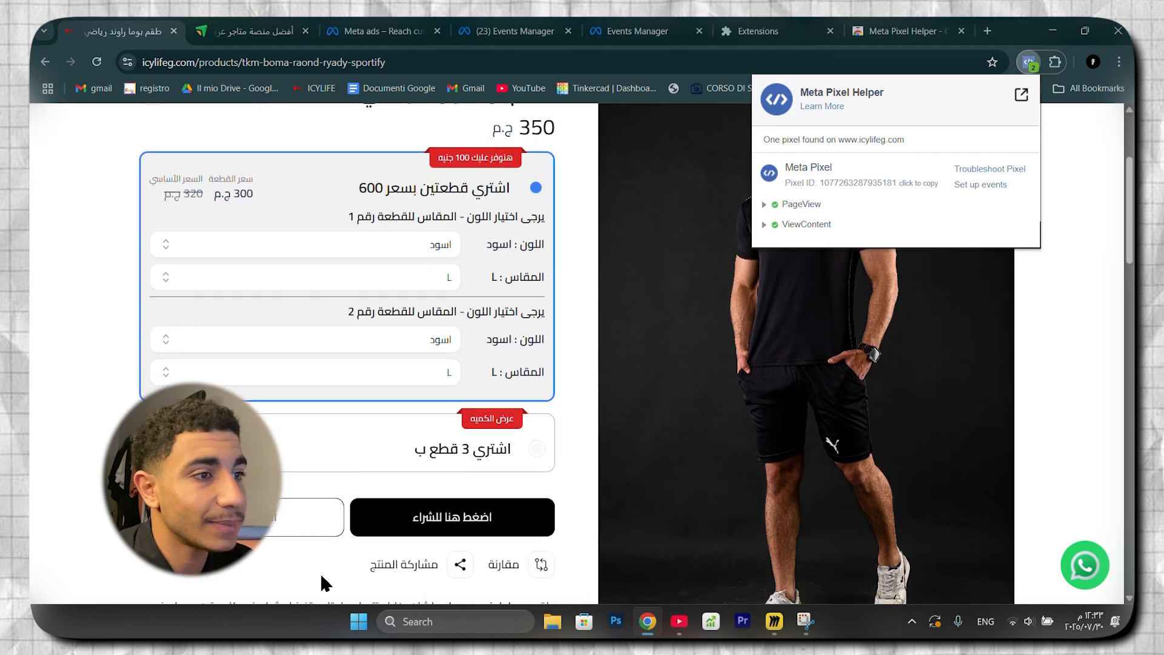
click(292, 522)
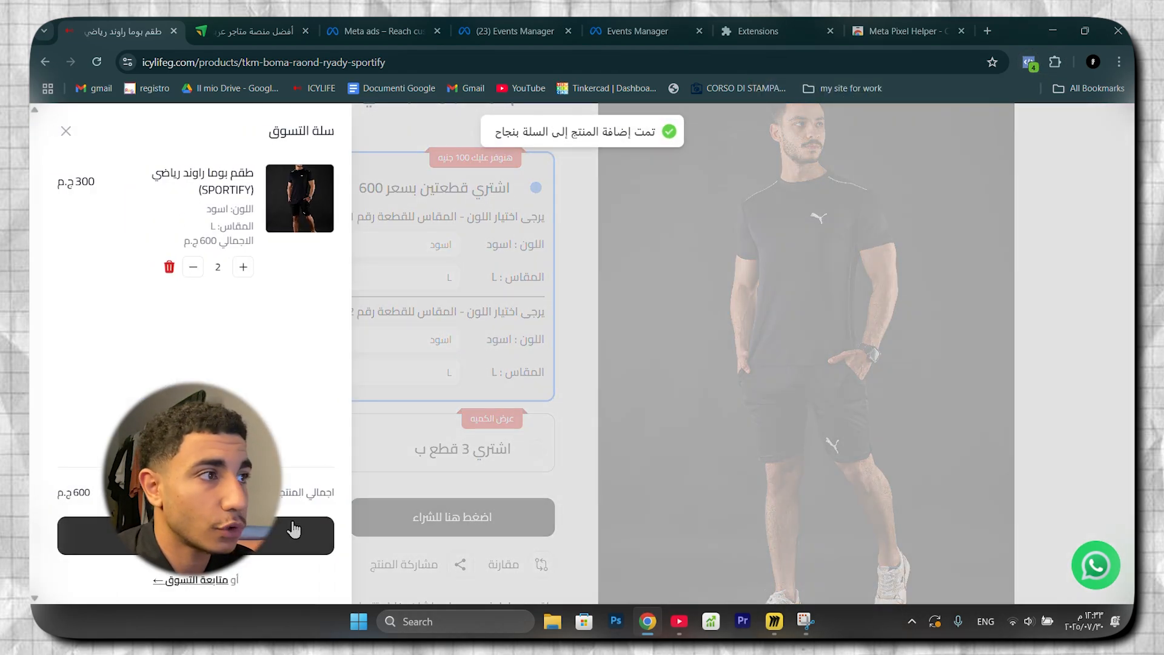
click(1029, 61)
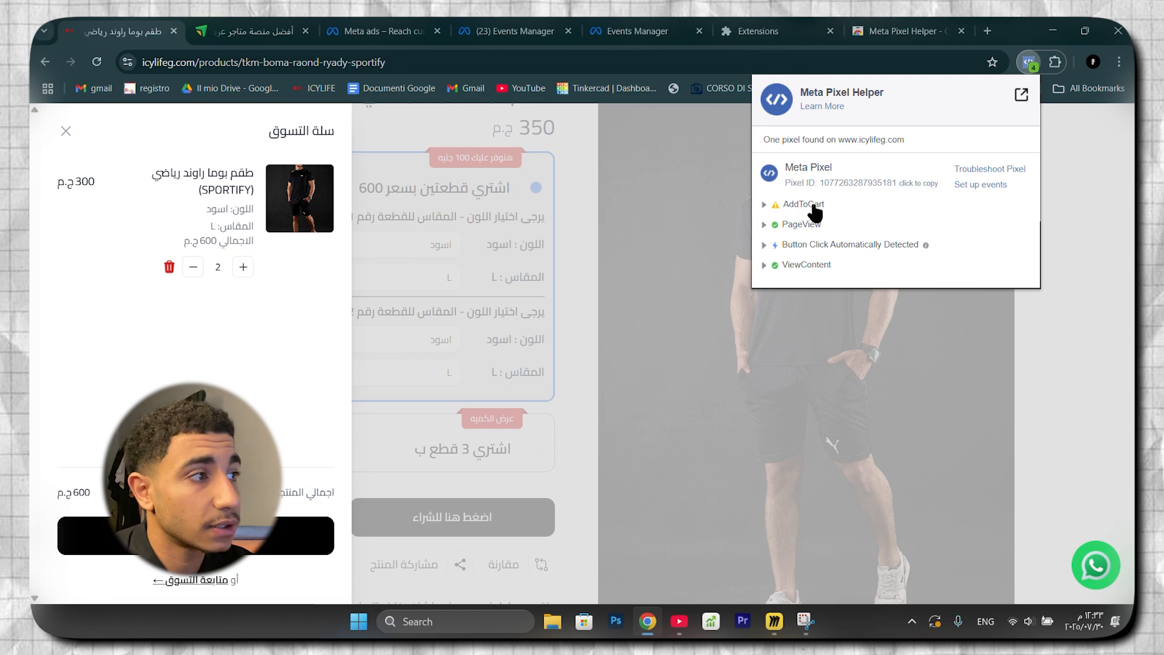
click(765, 206)
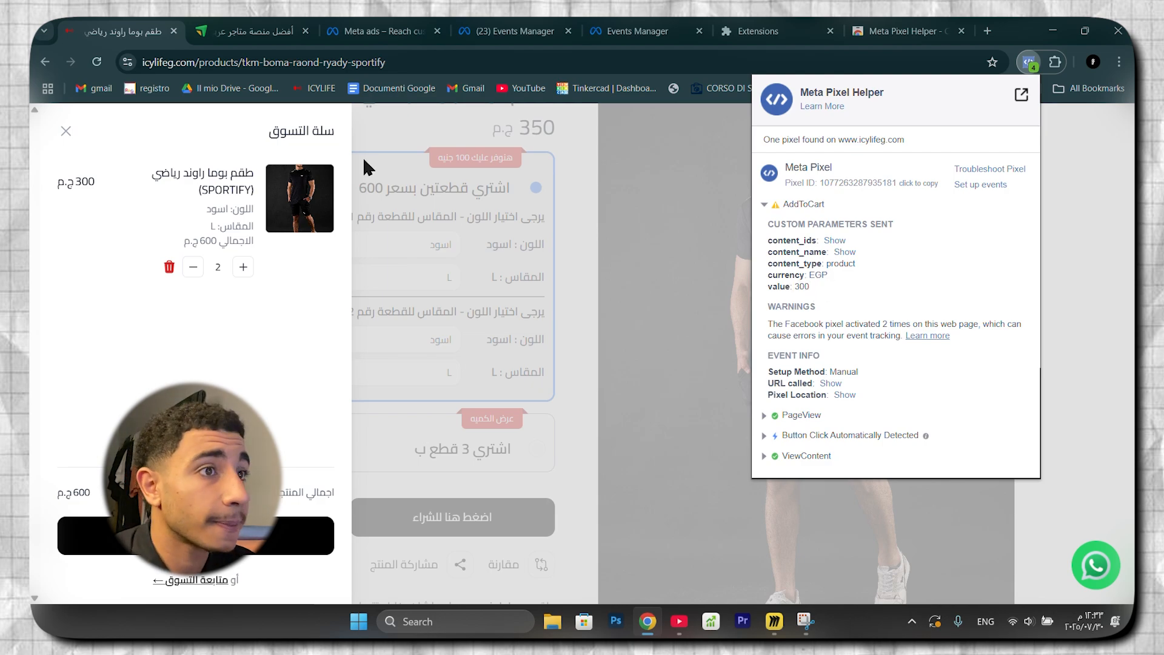
- Close the shopping cart and proceed to checkout with the product's buy option
click(66, 132)
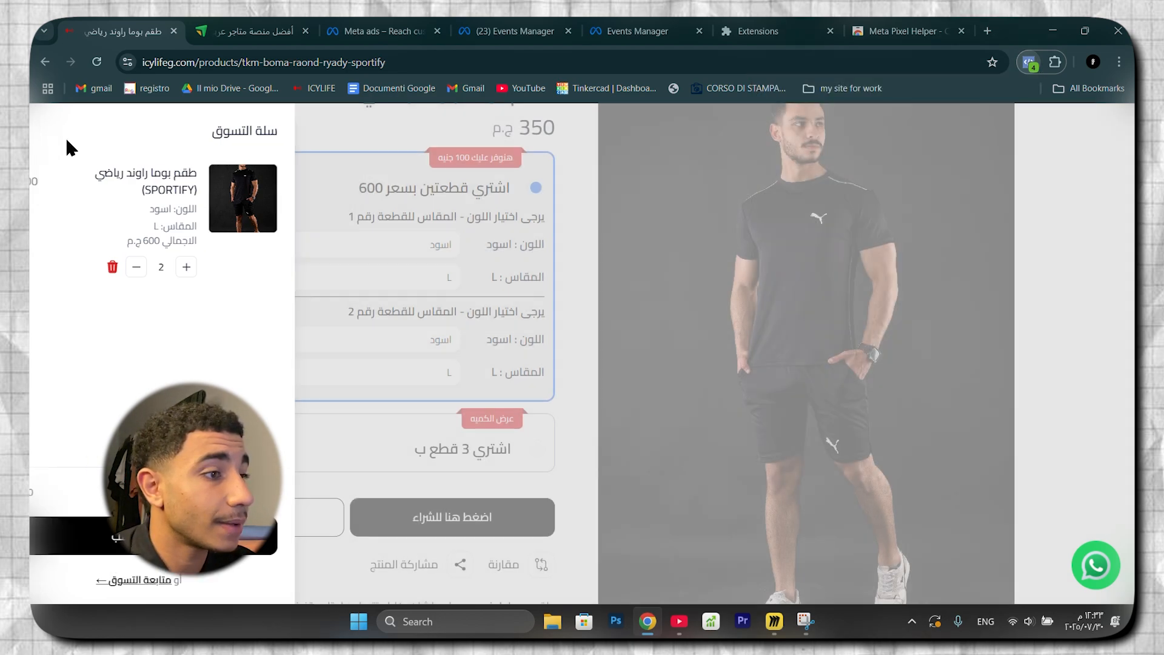
click(65, 135)
scroll(532, 369, down, 4)
click(498, 266)
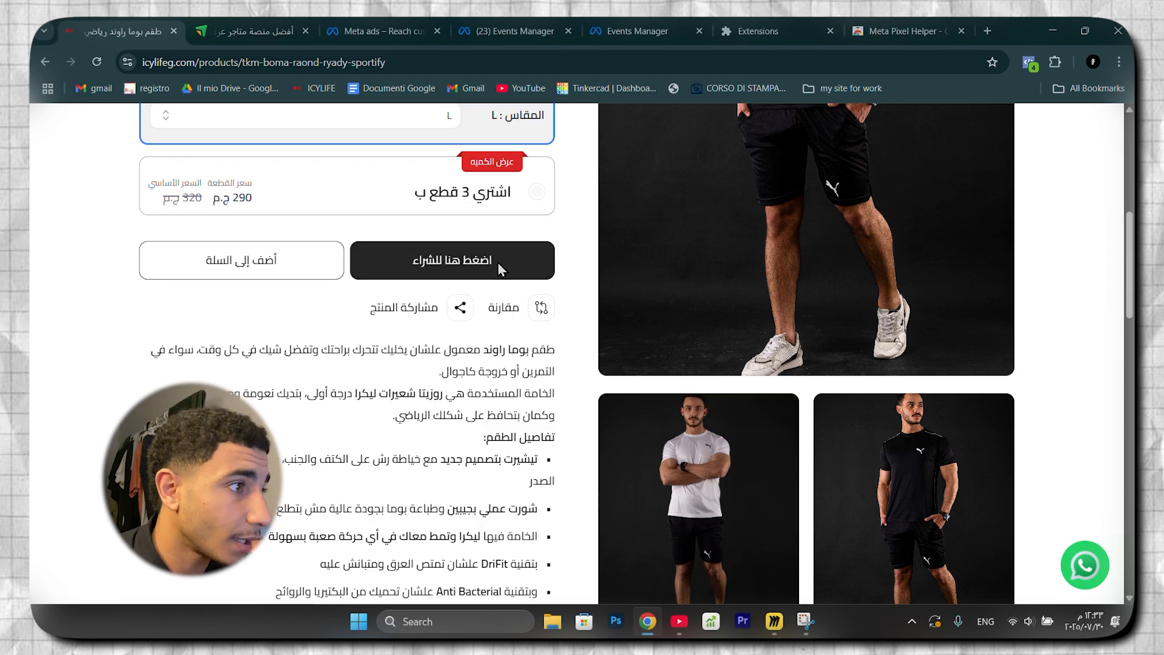
- Place a test order with a placeholder full name, phone number and detailed address, and check the thank-you page in Meta Pixel Helper
click(919, 322)
text(eriidfi)
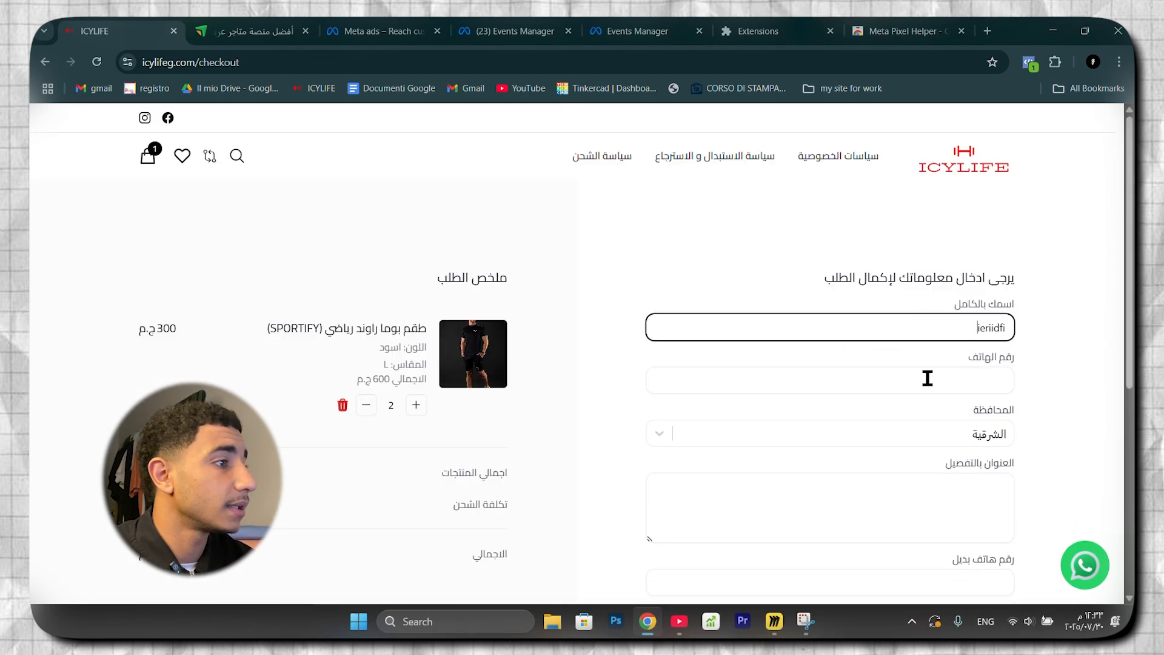
click(927, 378)
text(58)
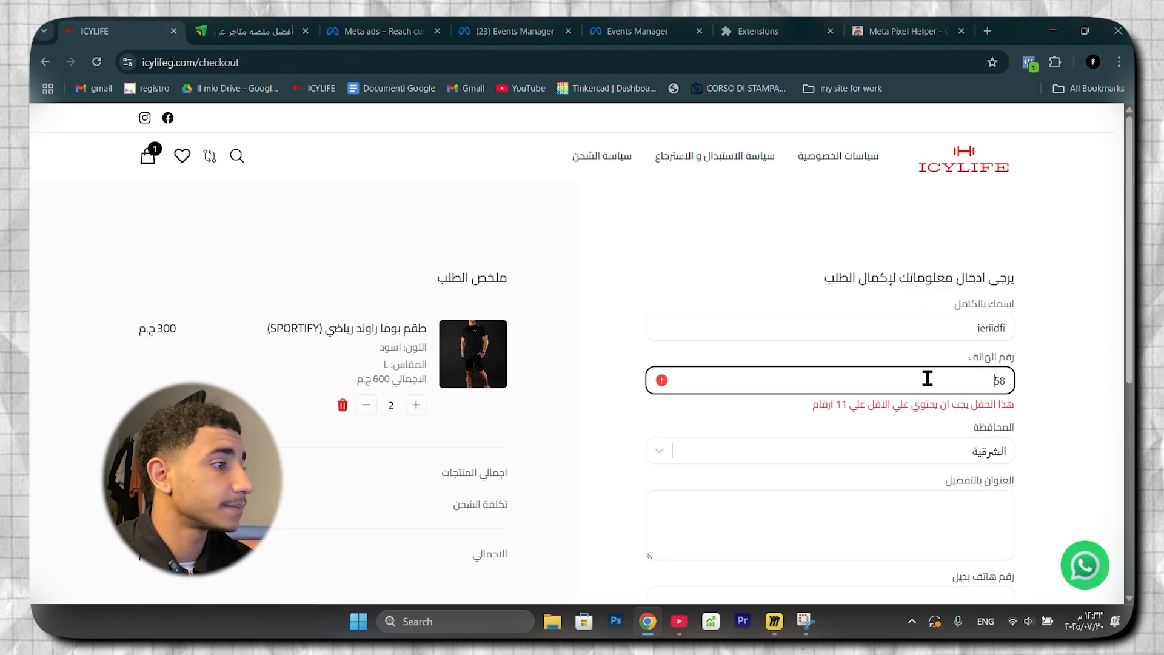
text(888888885)
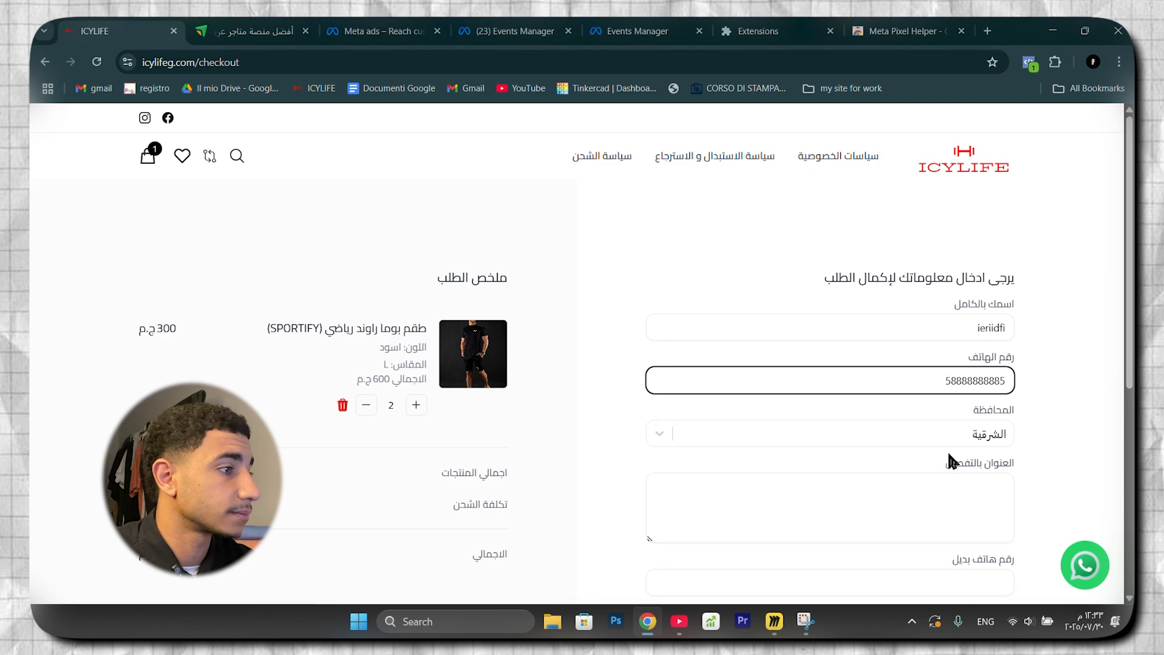
click(966, 501)
text(fff)
scroll(966, 502, down, 5)
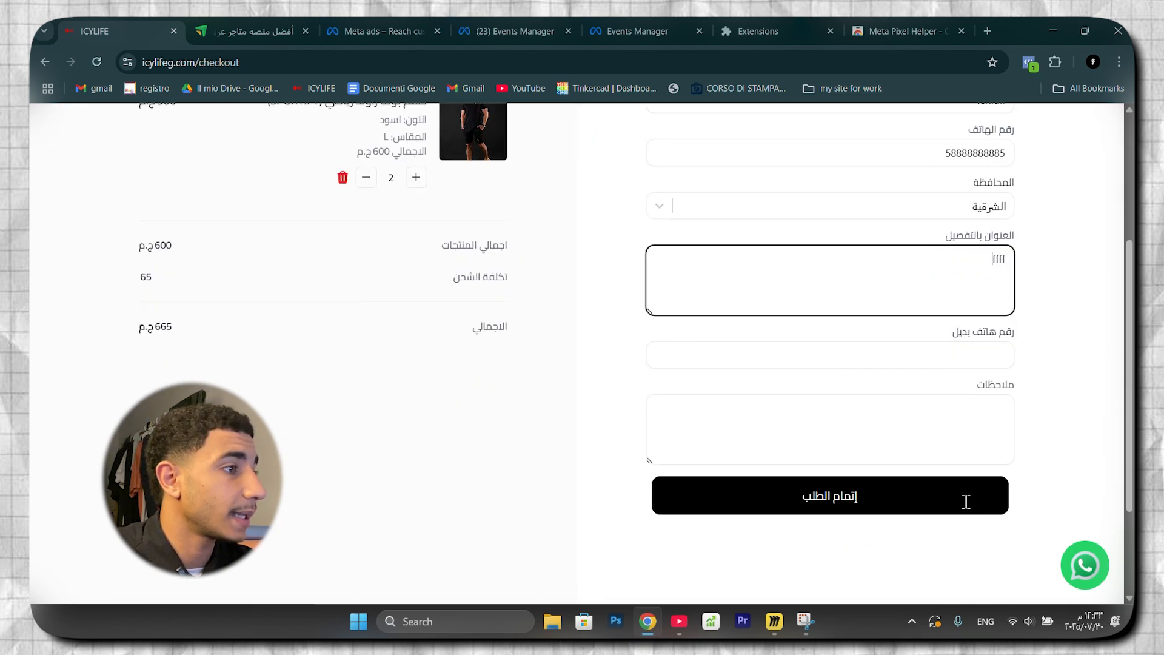
click(837, 361)
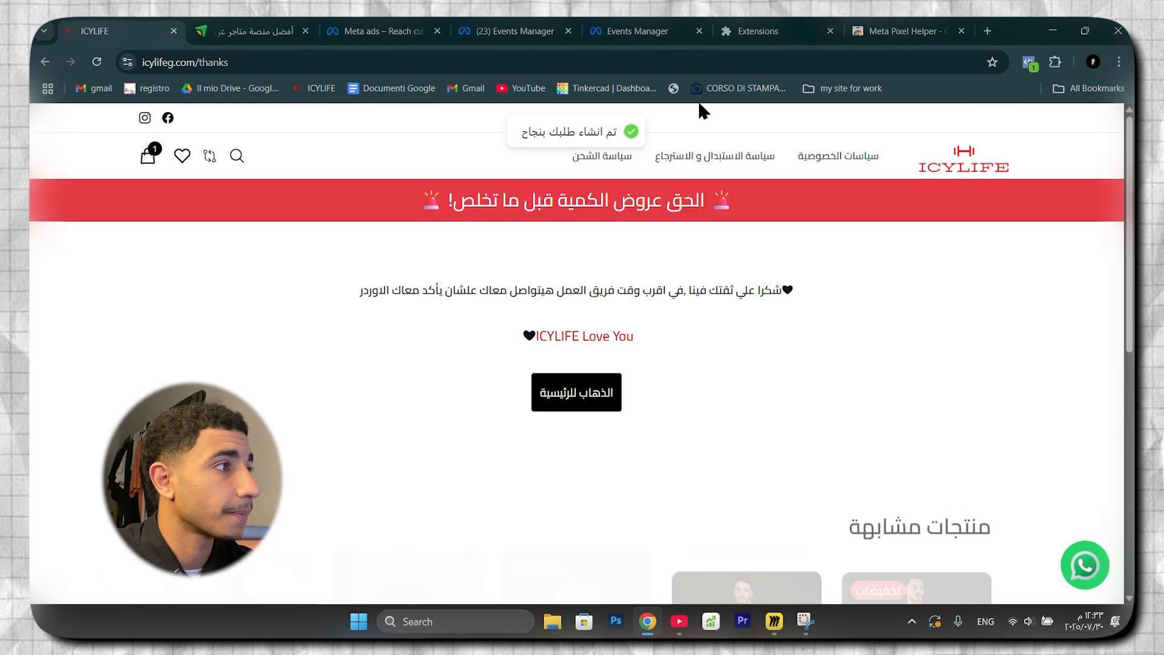
click(1028, 63)
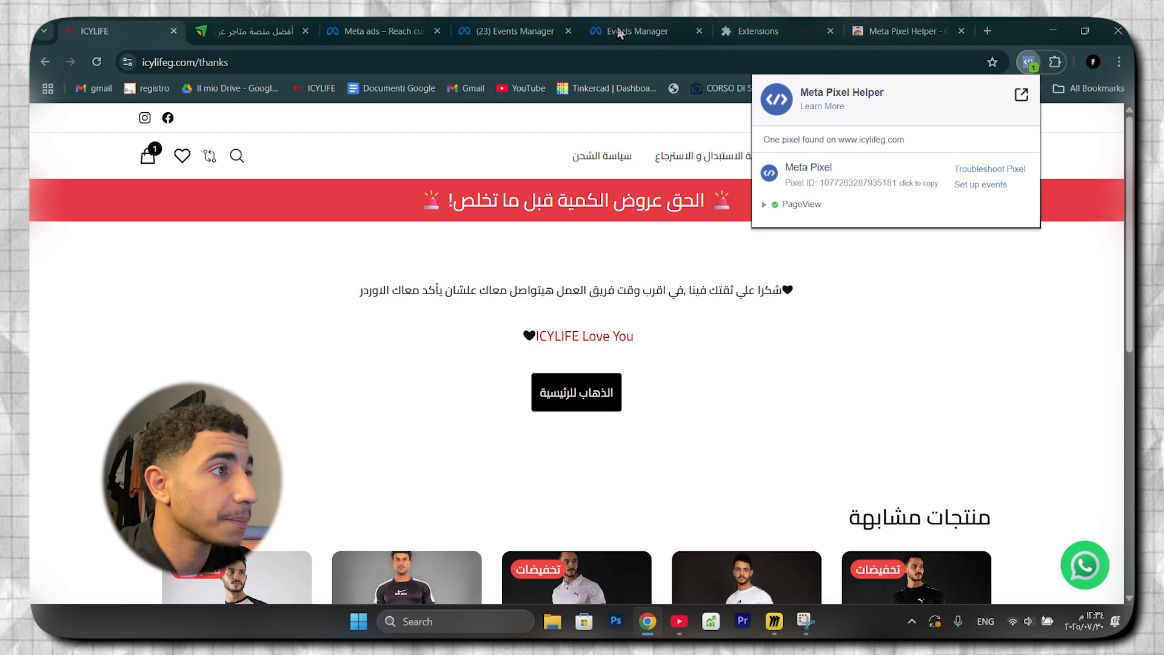
- Open the shoes_pixel dataset's overview in Events Manager, reload it and review its event activity
click(678, 22)
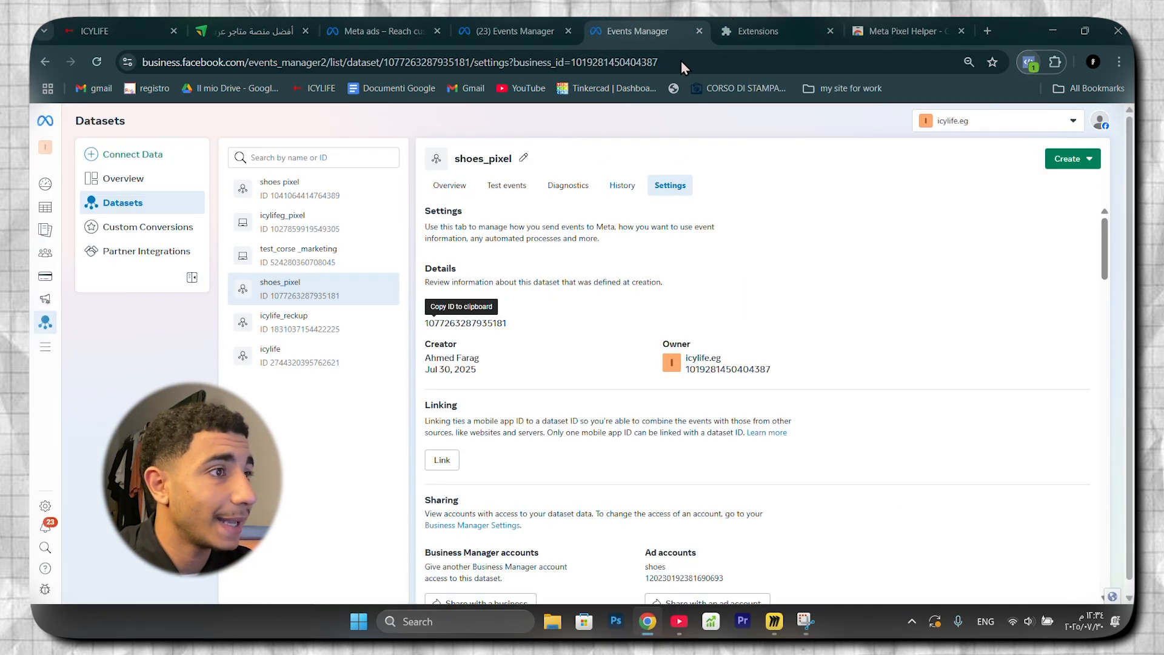
click(448, 188)
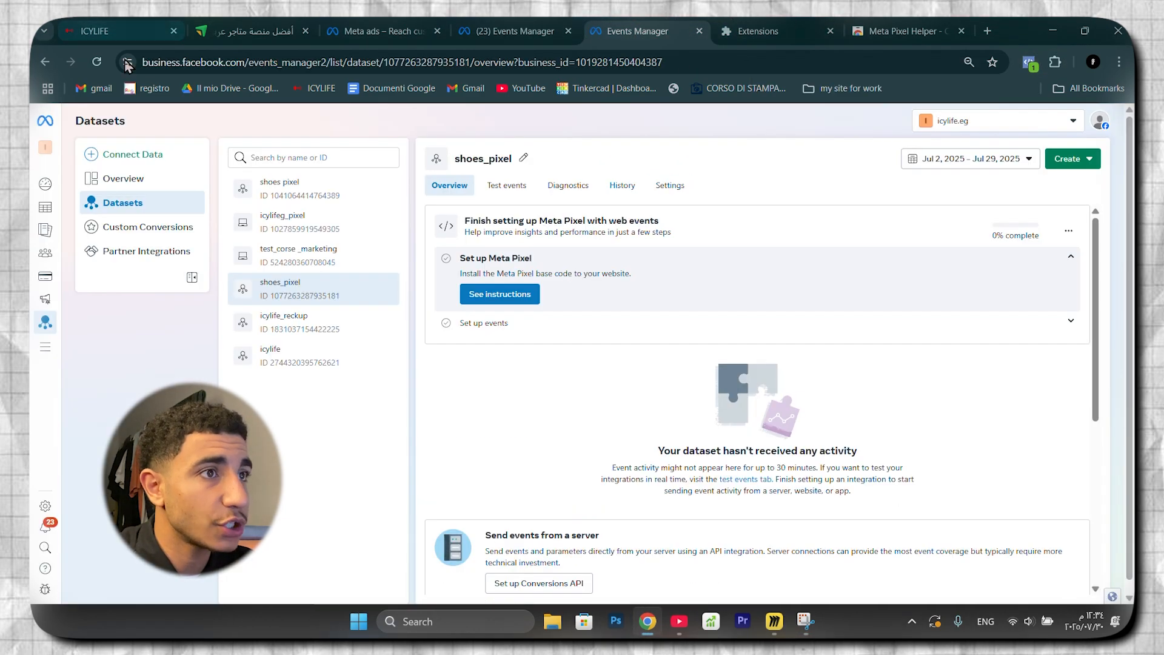
click(96, 63)
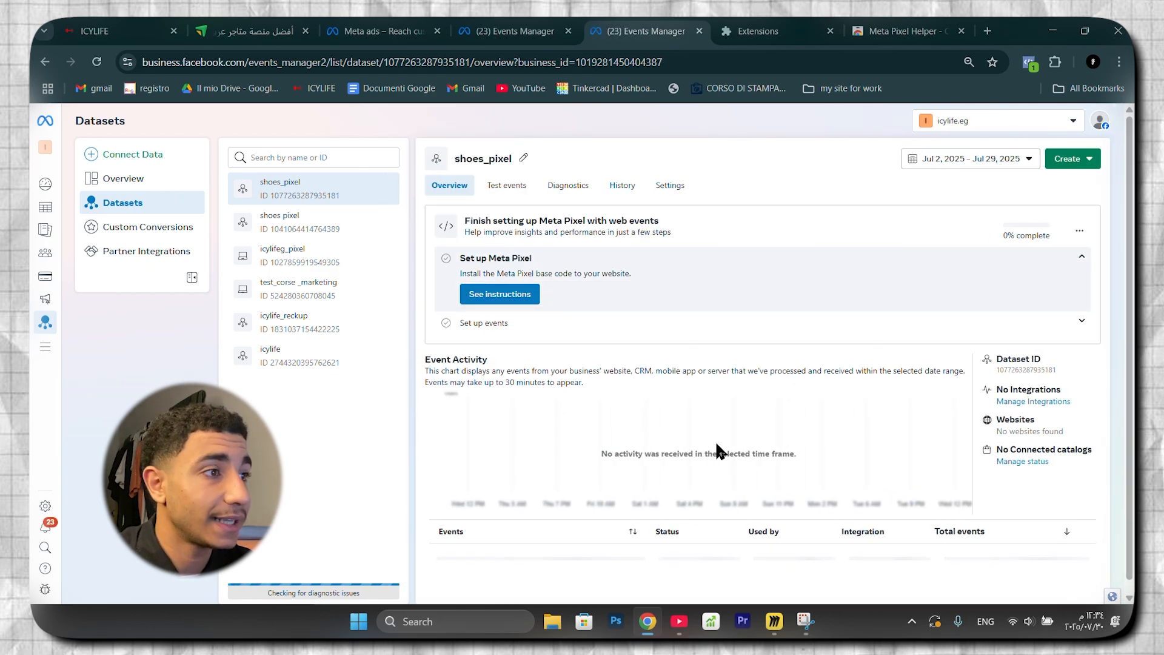
scroll(717, 447, down, 1)
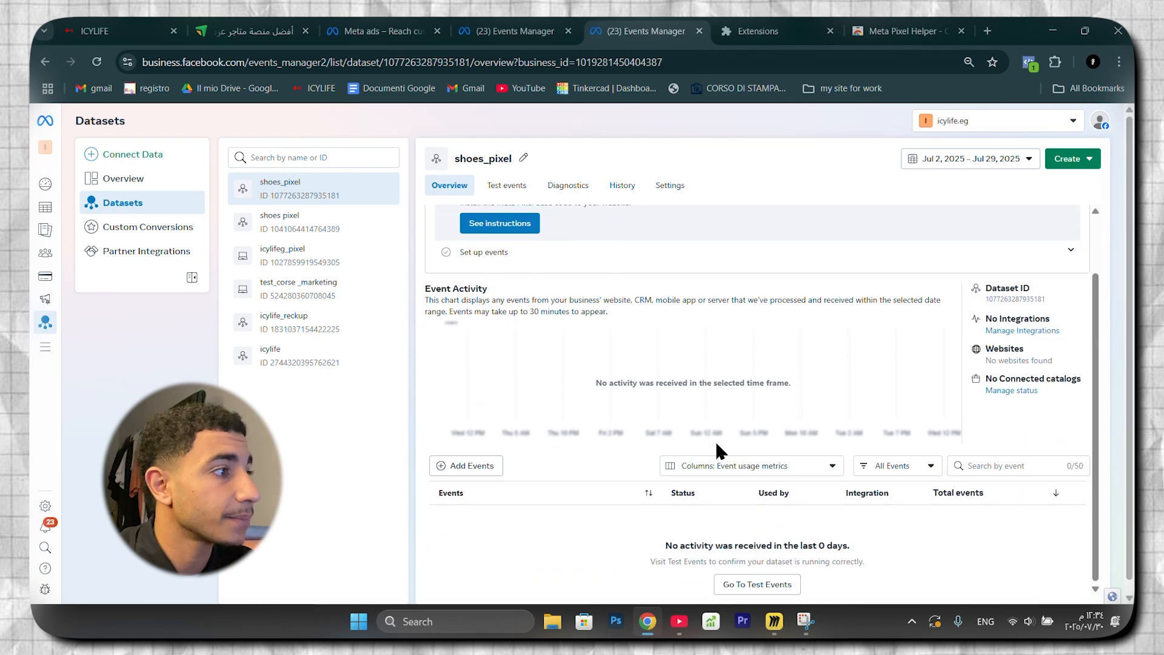
scroll(717, 445, up, 1)
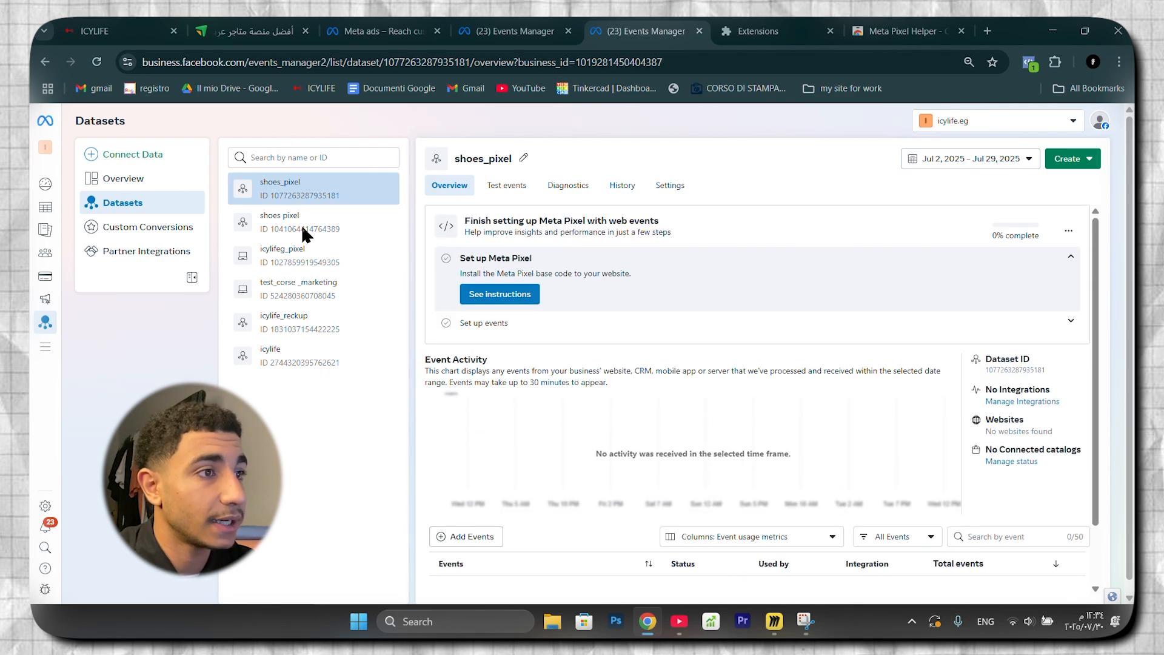
- View the overviews of the icylifeg_pixel and icylife datasets, and review icylifeg_pixel's activity chart, linked website and event list
click(316, 254)
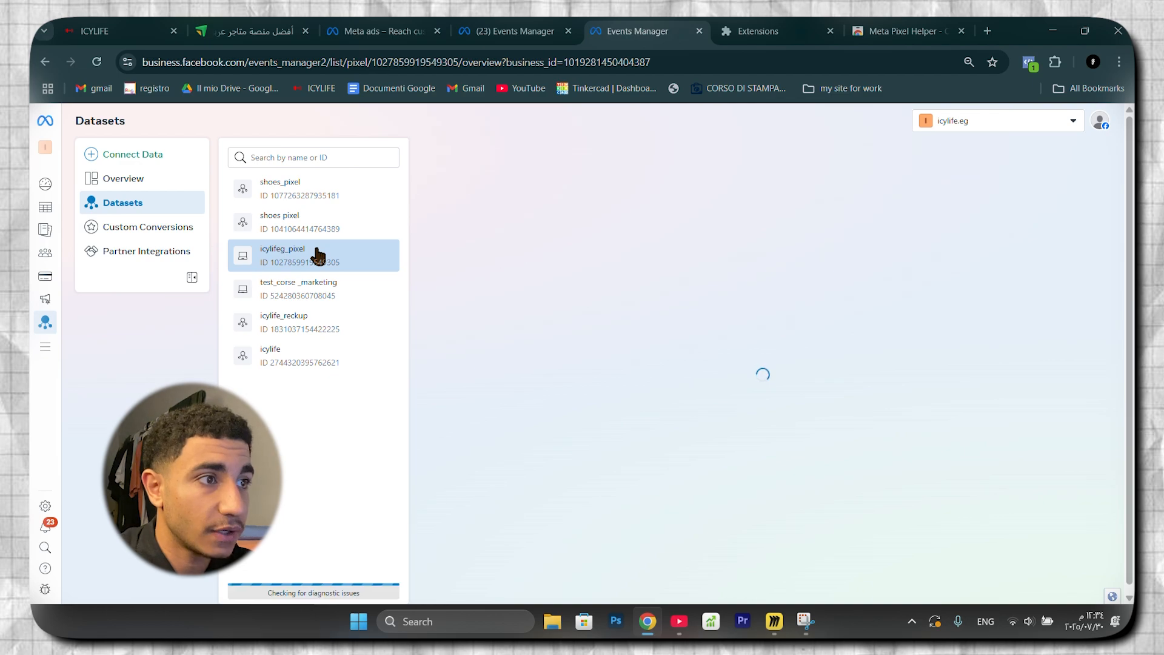
click(294, 371)
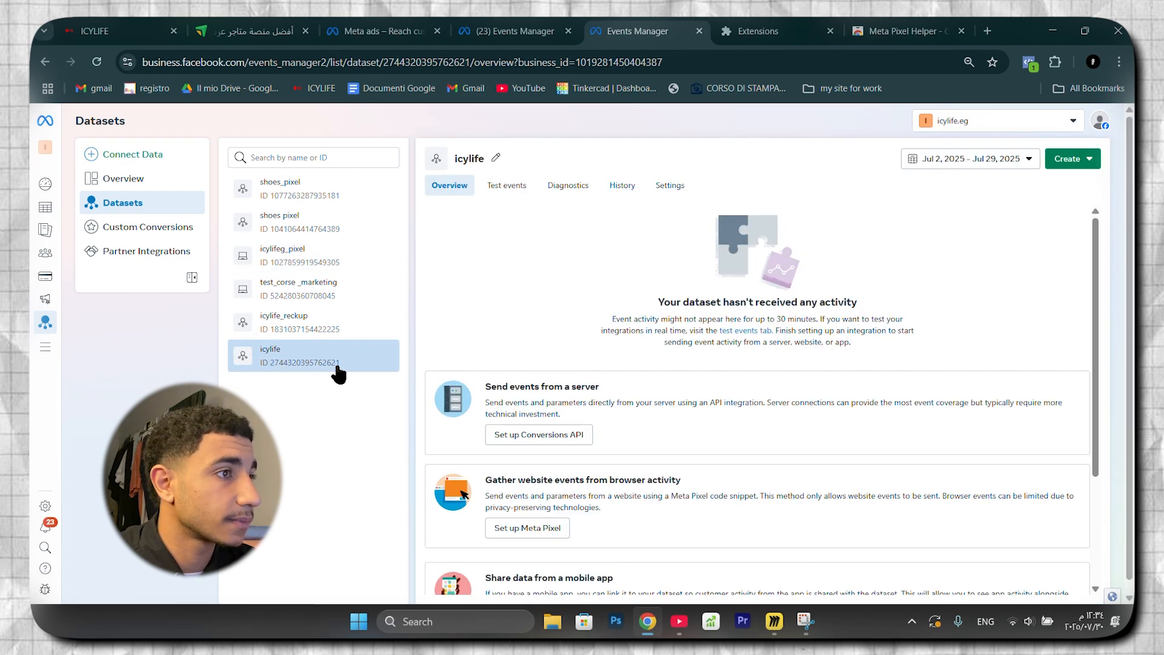
scroll(549, 393, down, 3)
scroll(620, 398, up, 3)
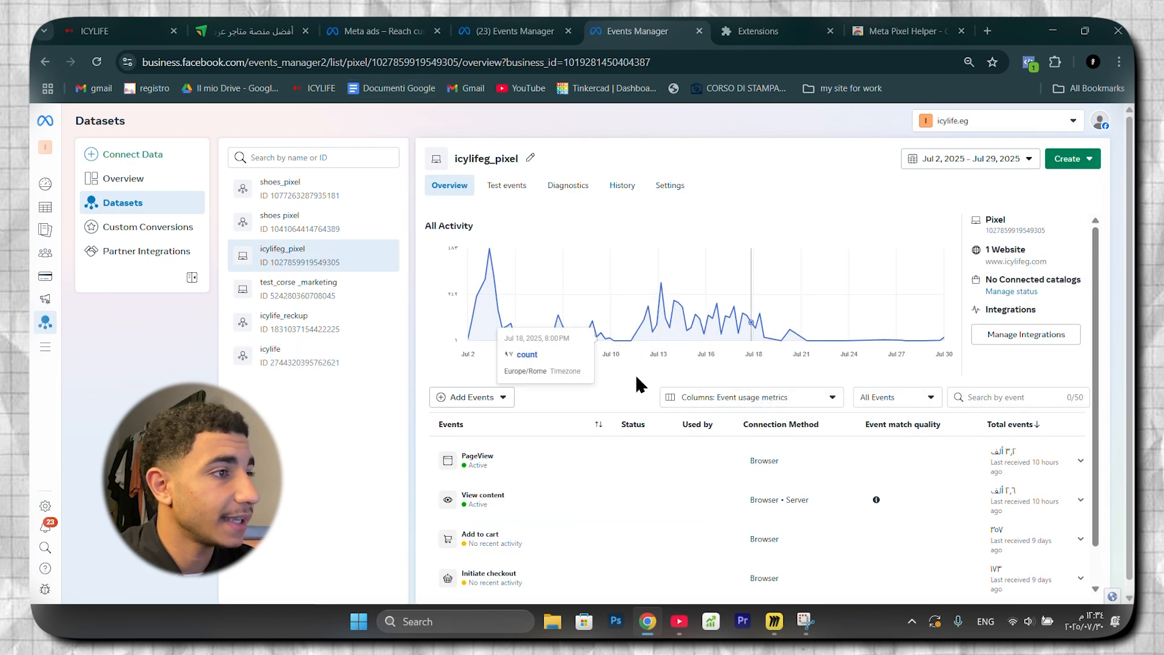
scroll(800, 408, down, 1)
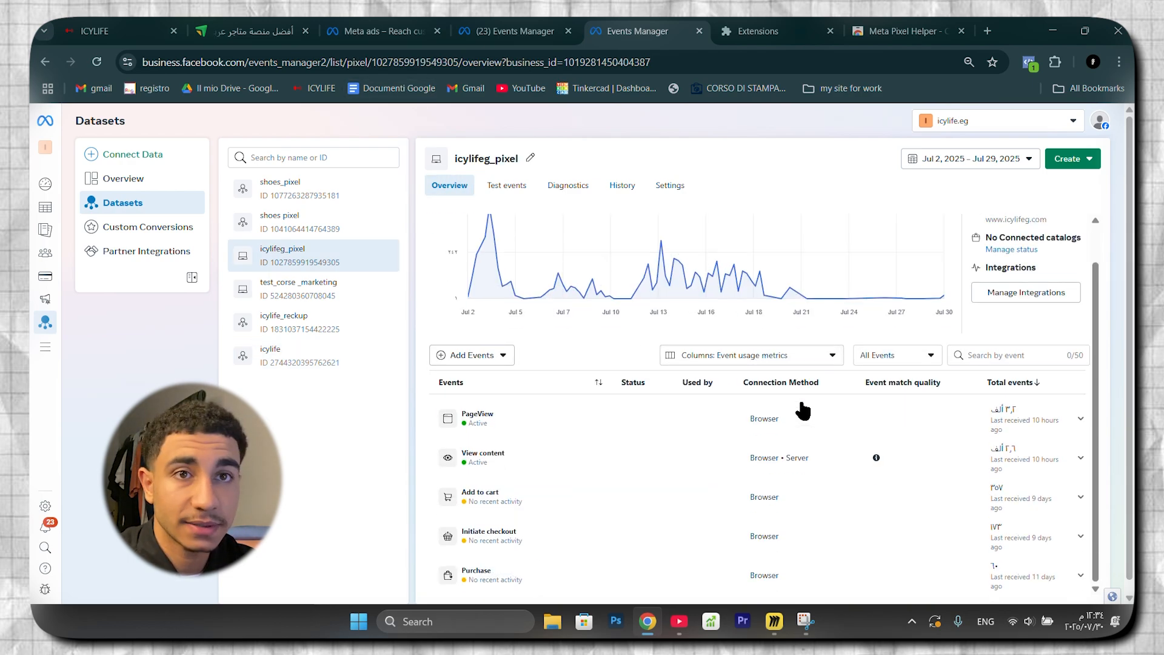
scroll(804, 411, up, 1)
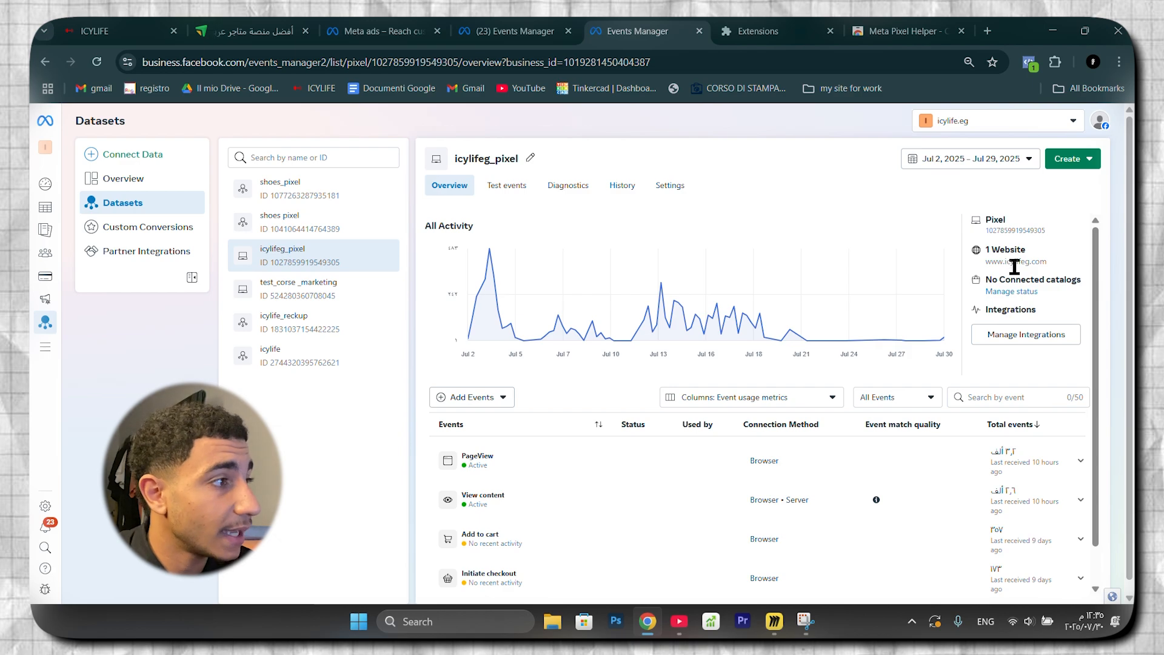
scroll(990, 377, down, 1)
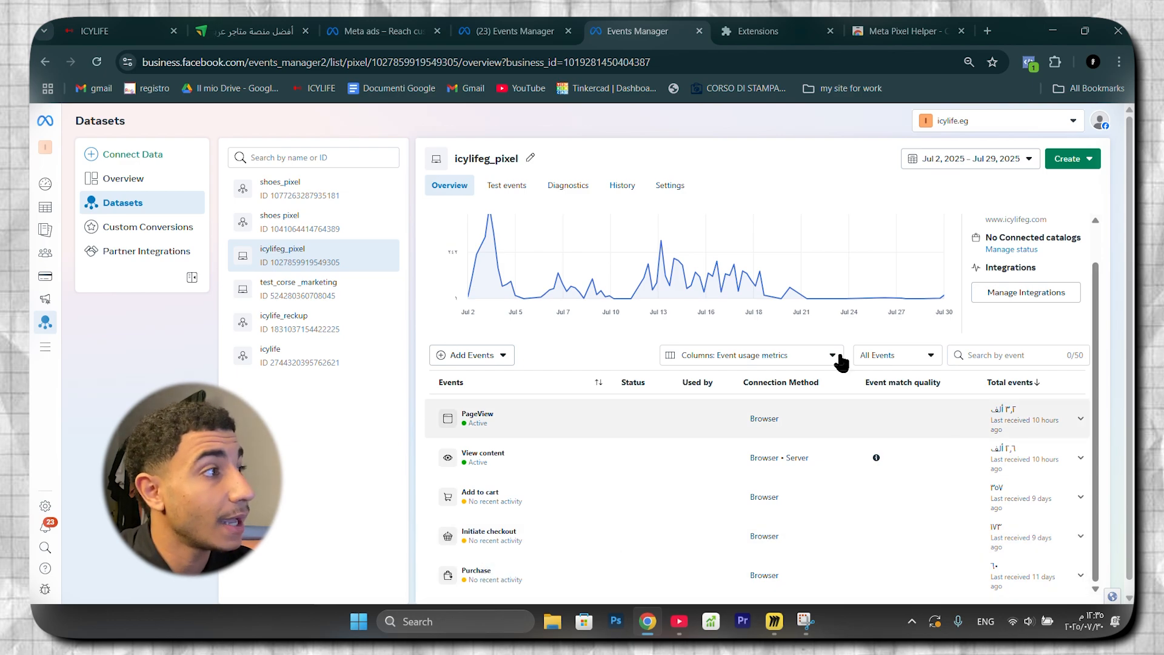
- Expand the PageView and Purchase events of icylifeg_pixel and examine their activity details
click(1026, 63)
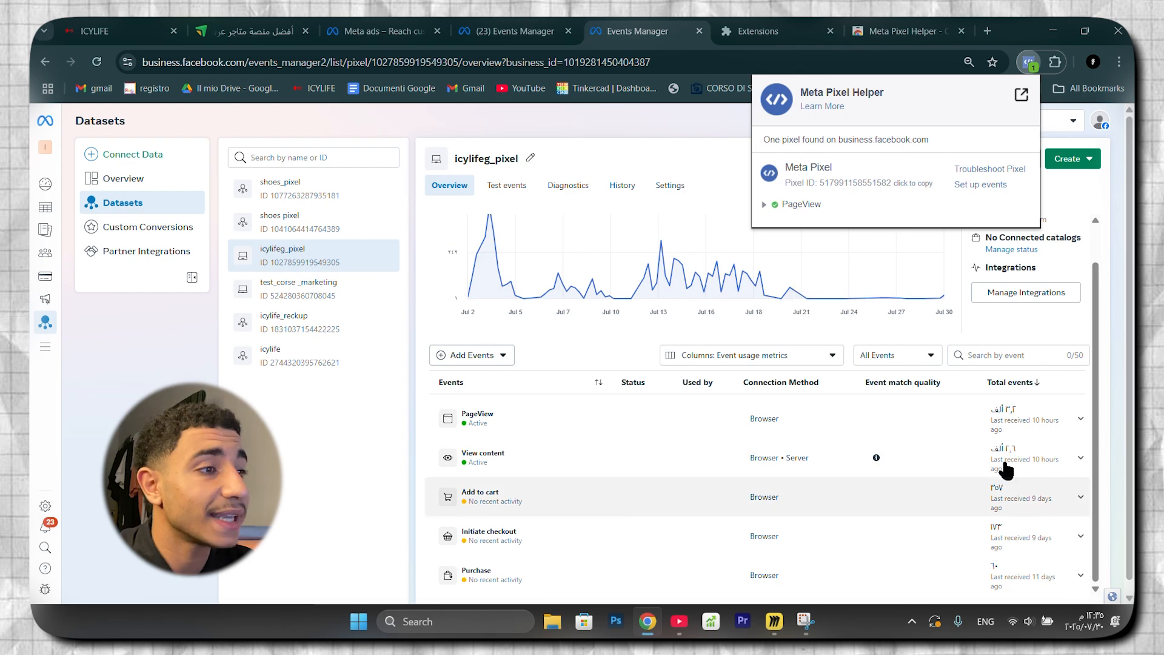
click(1065, 438)
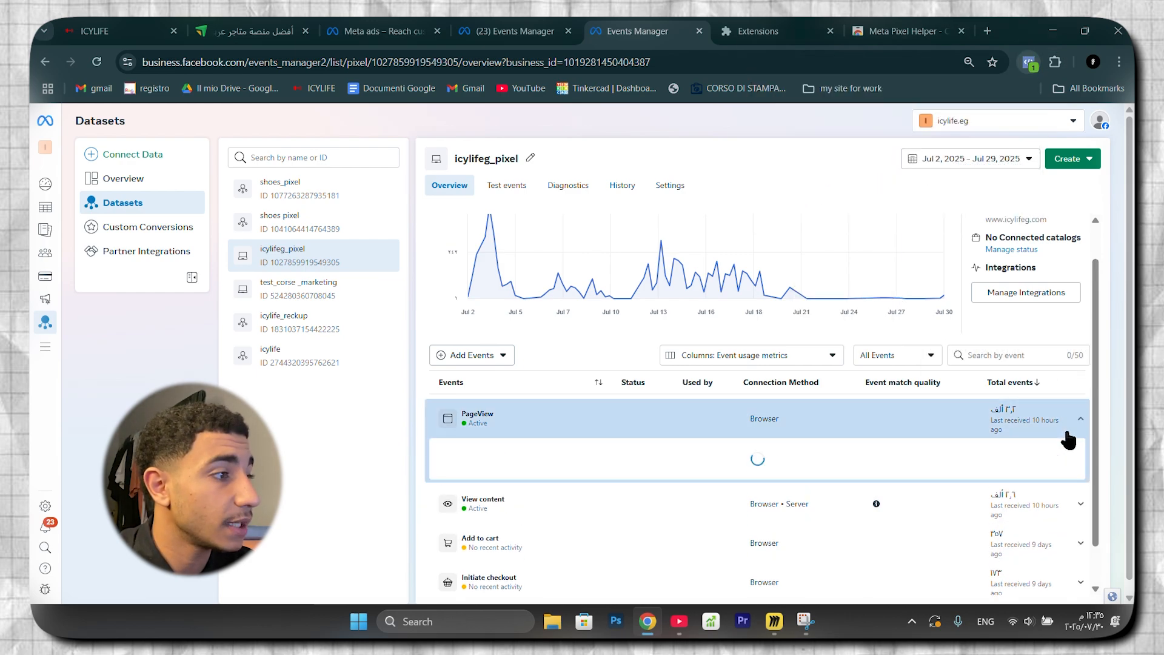
scroll(772, 447, down, 5)
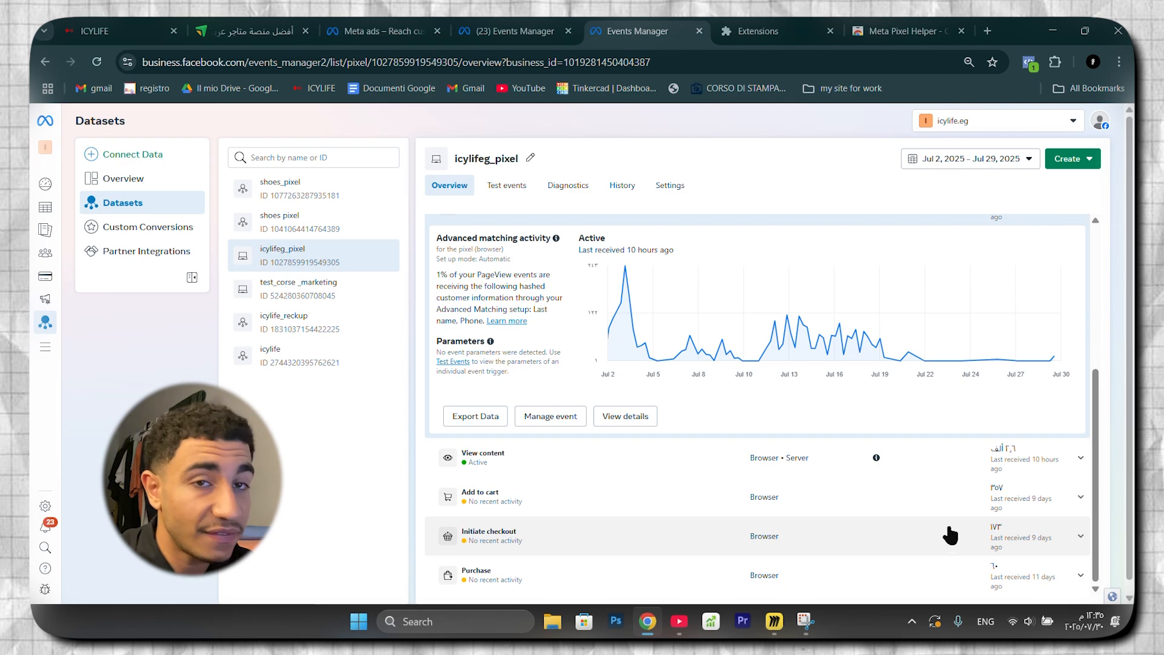
click(1013, 577)
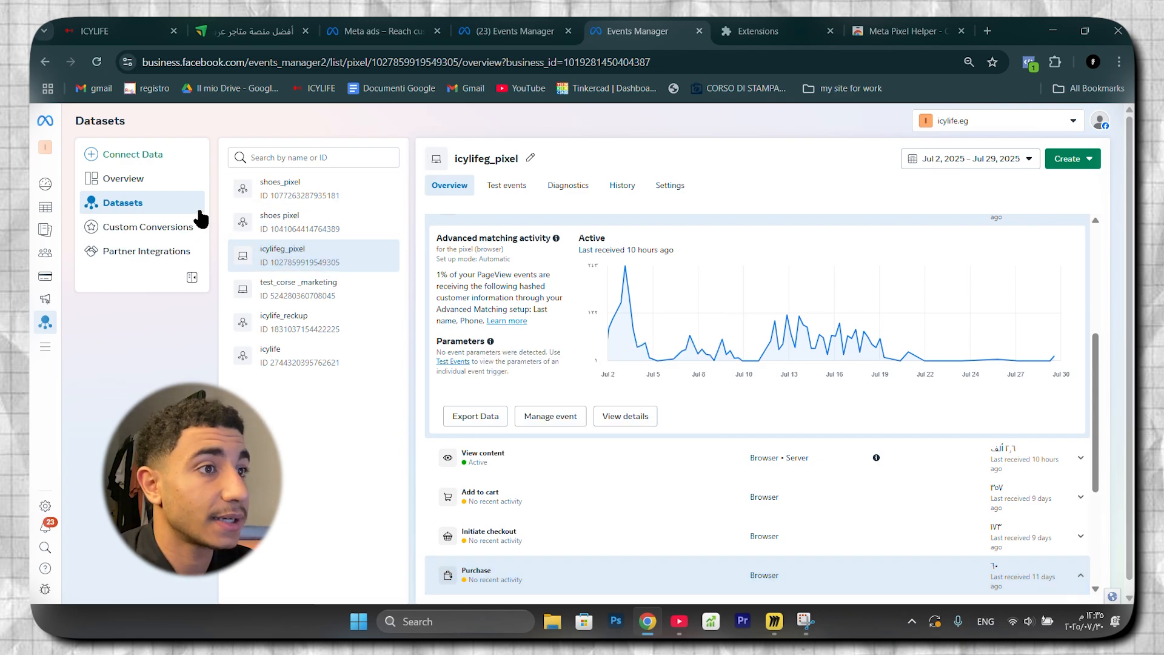
- Open the form for creating a custom conversion, examine its event and URL rule settings, and cancel it
click(190, 231)
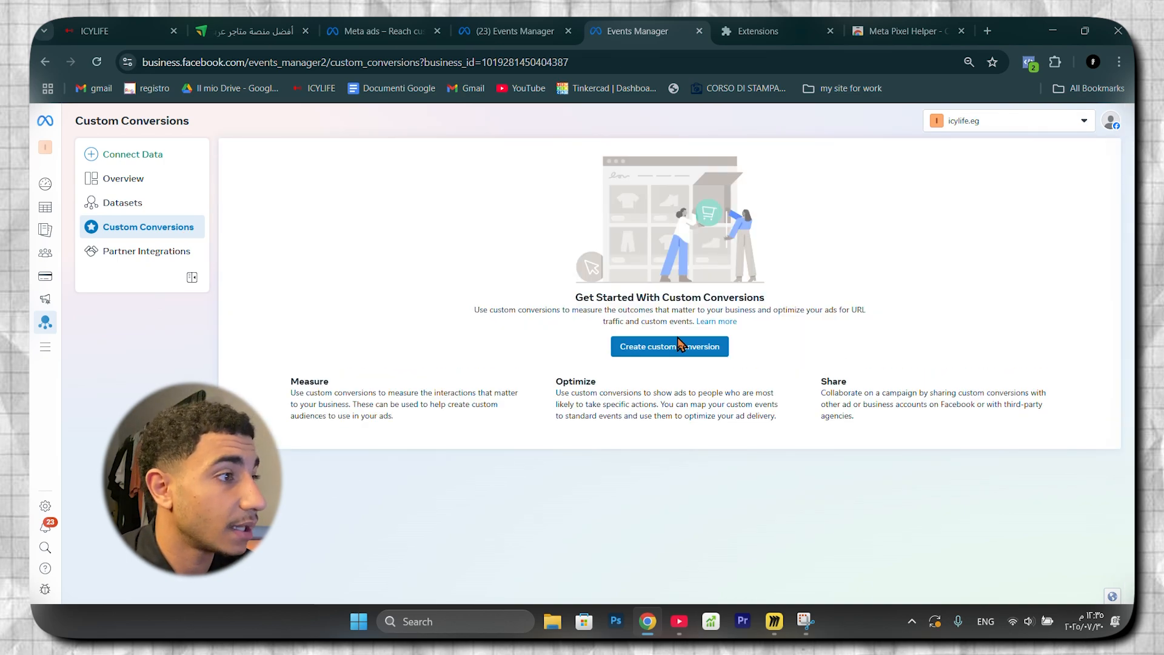
click(678, 344)
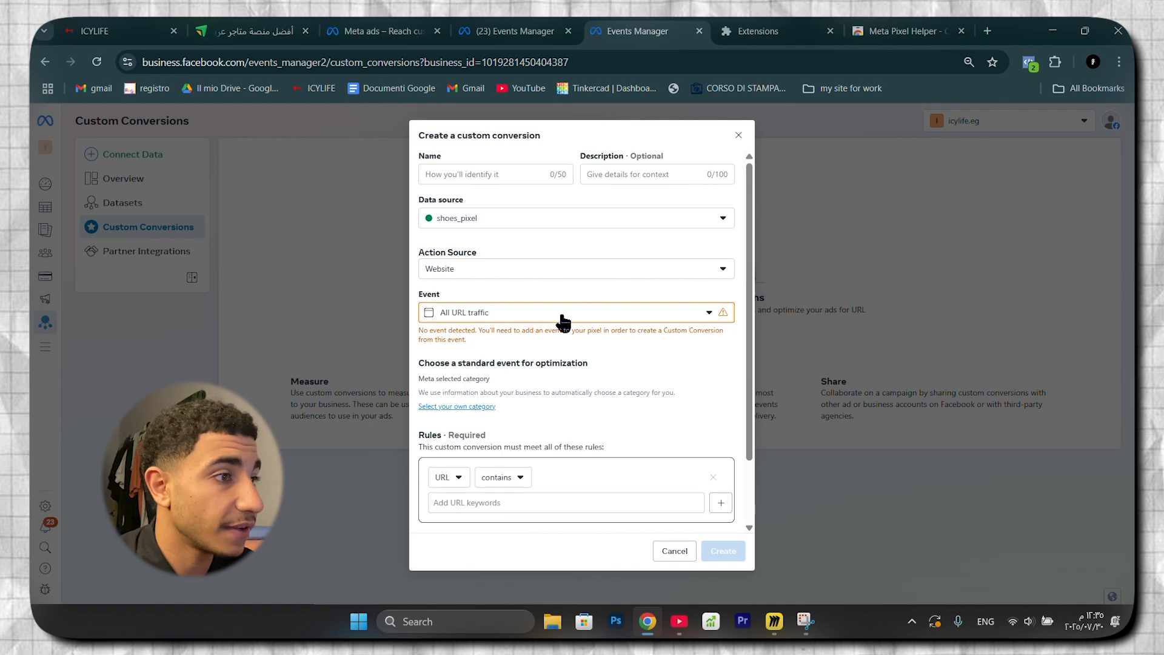
click(563, 321)
click(525, 382)
scroll(537, 419, down, 2)
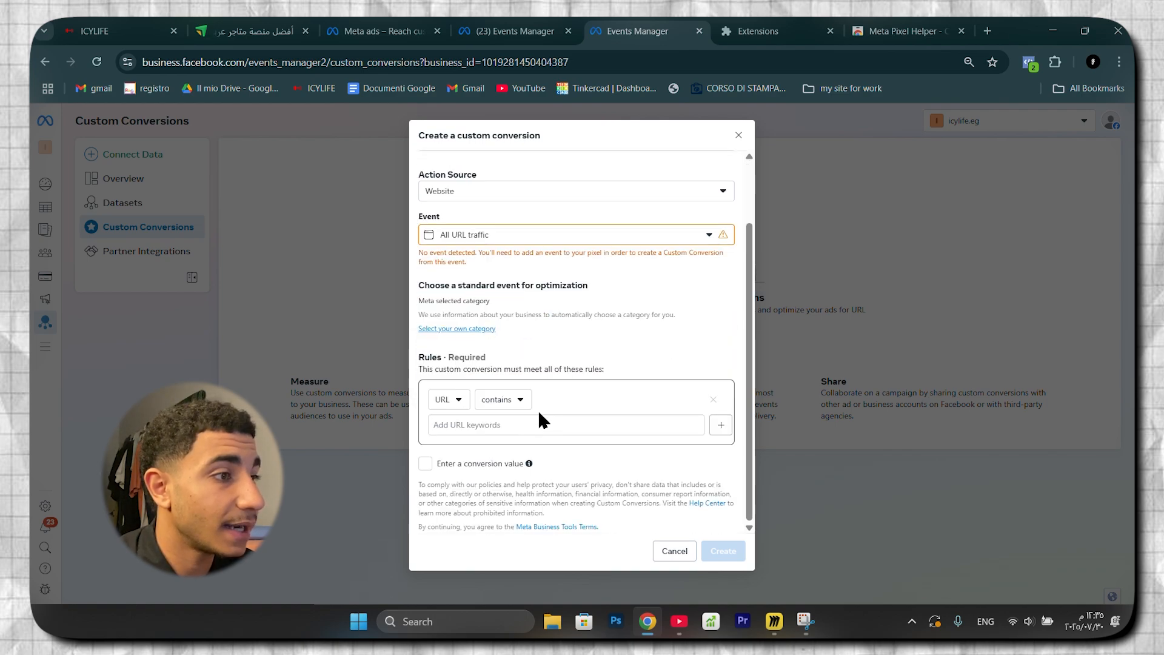
click(525, 425)
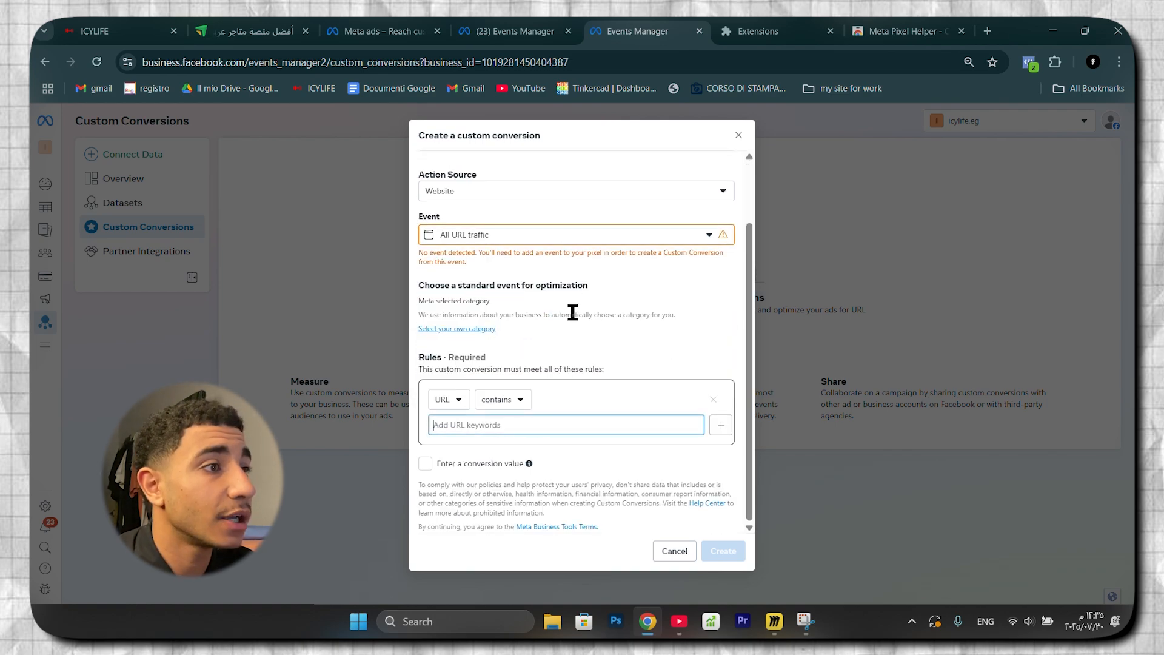
scroll(572, 312, up, 2)
scroll(592, 450, down, 2)
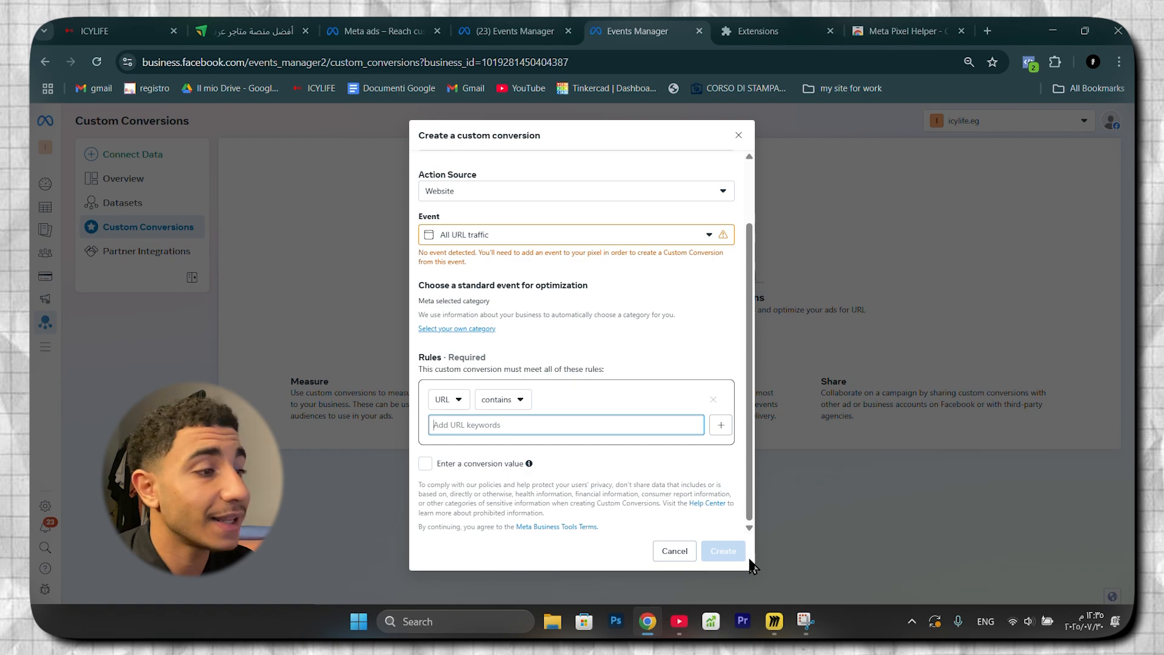
click(666, 558)
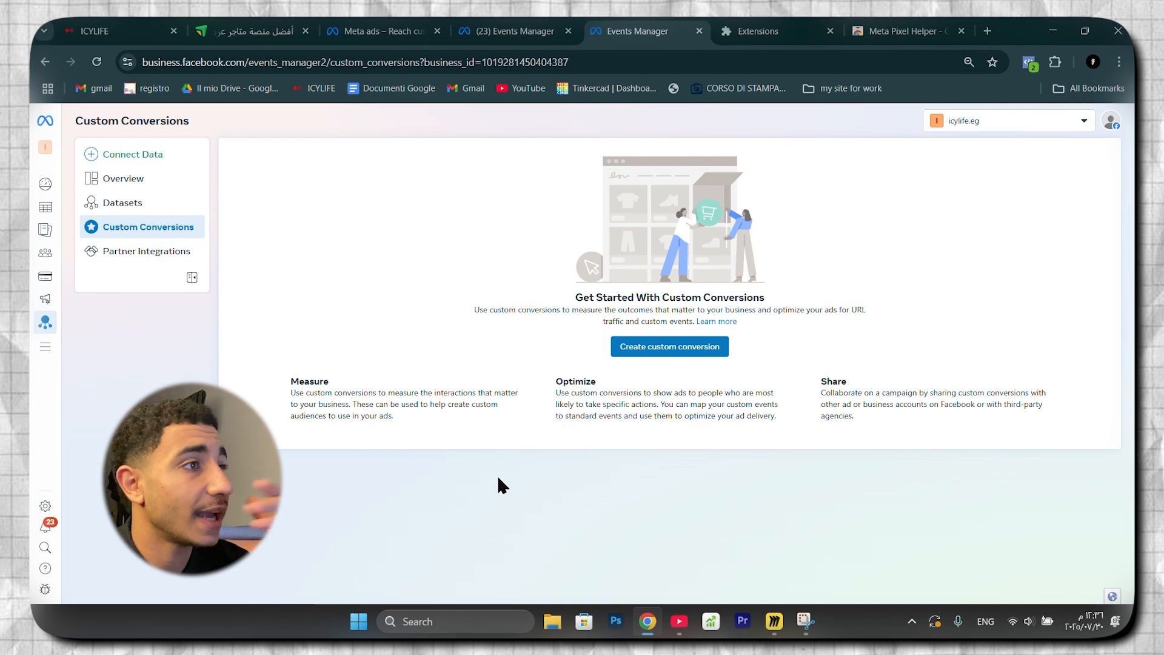
- View the shipping policy page of the ICYLIFE store, and return to the custom conversions in Events Manager
click(97, 31)
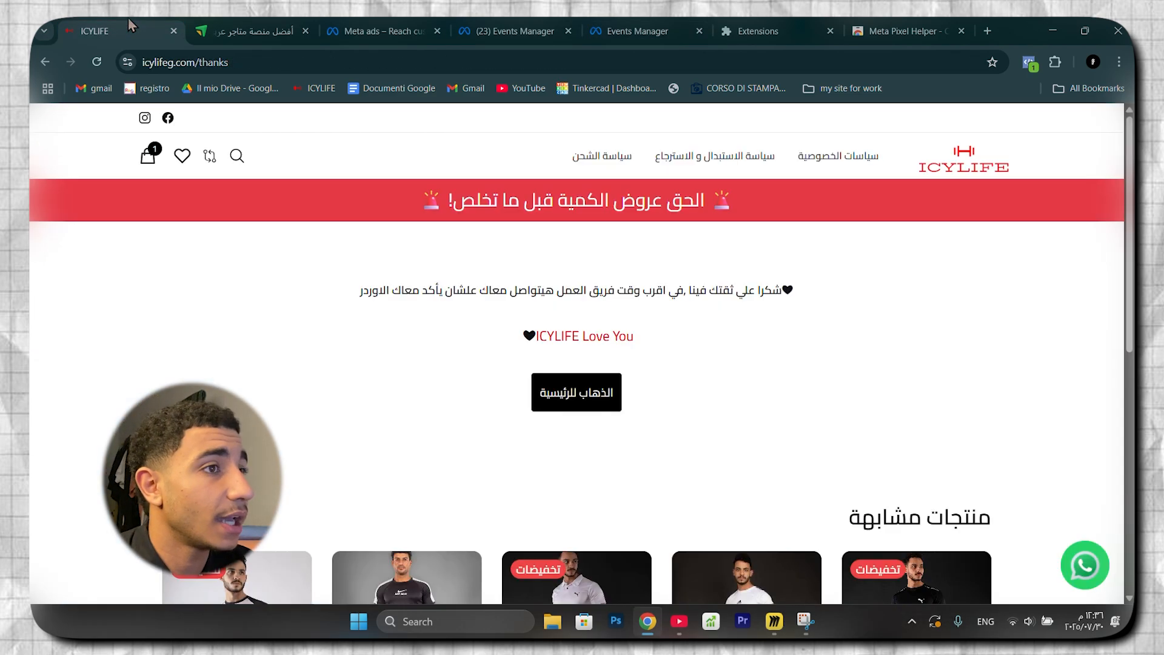
click(604, 163)
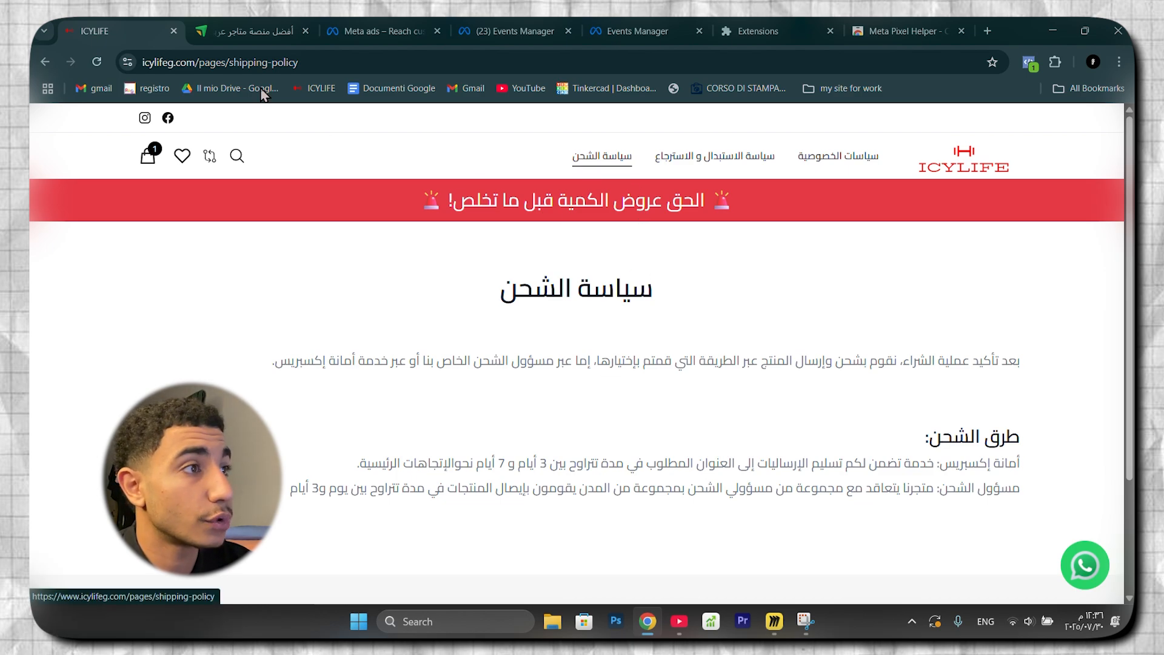
click(675, 21)
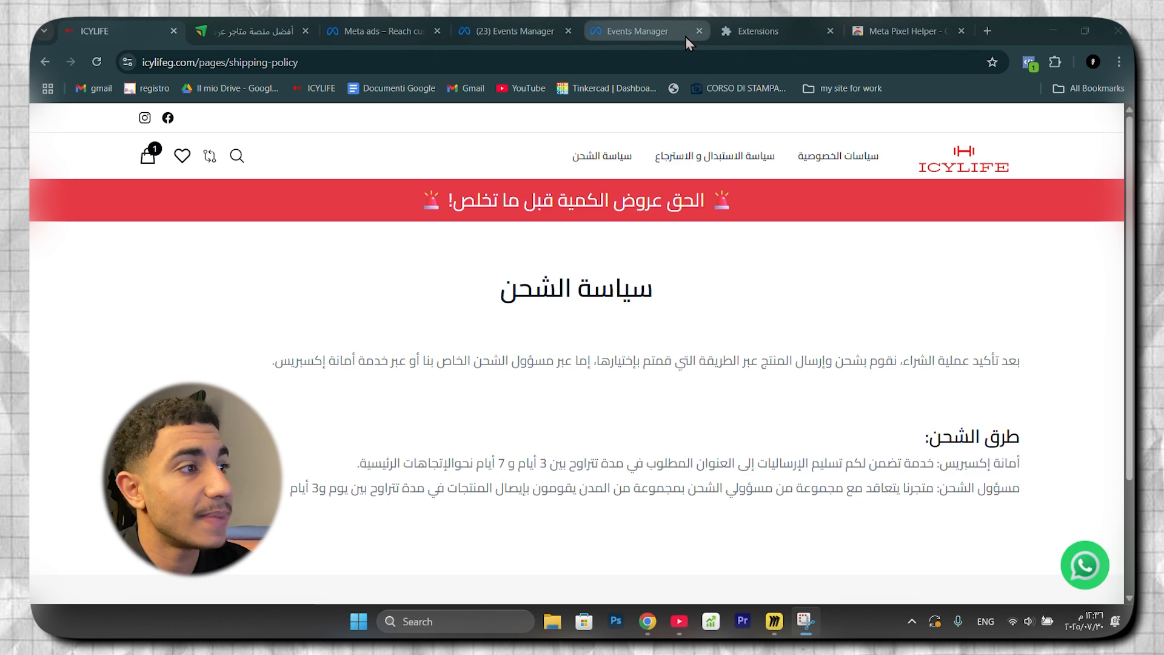
click(684, 34)
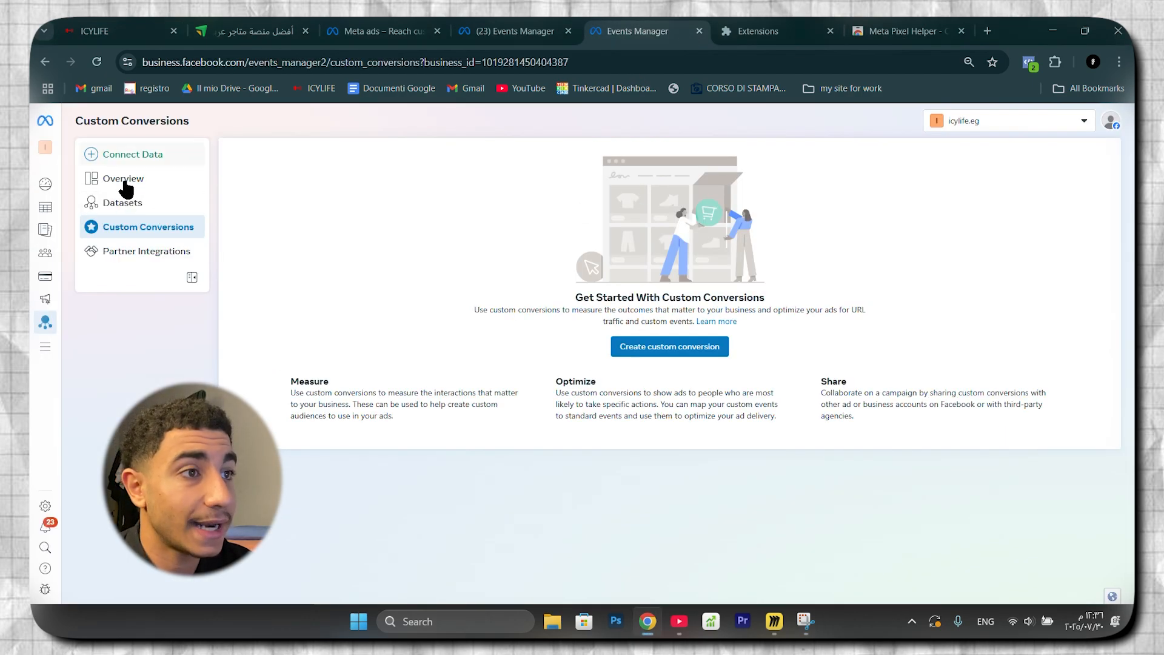
click(124, 203)
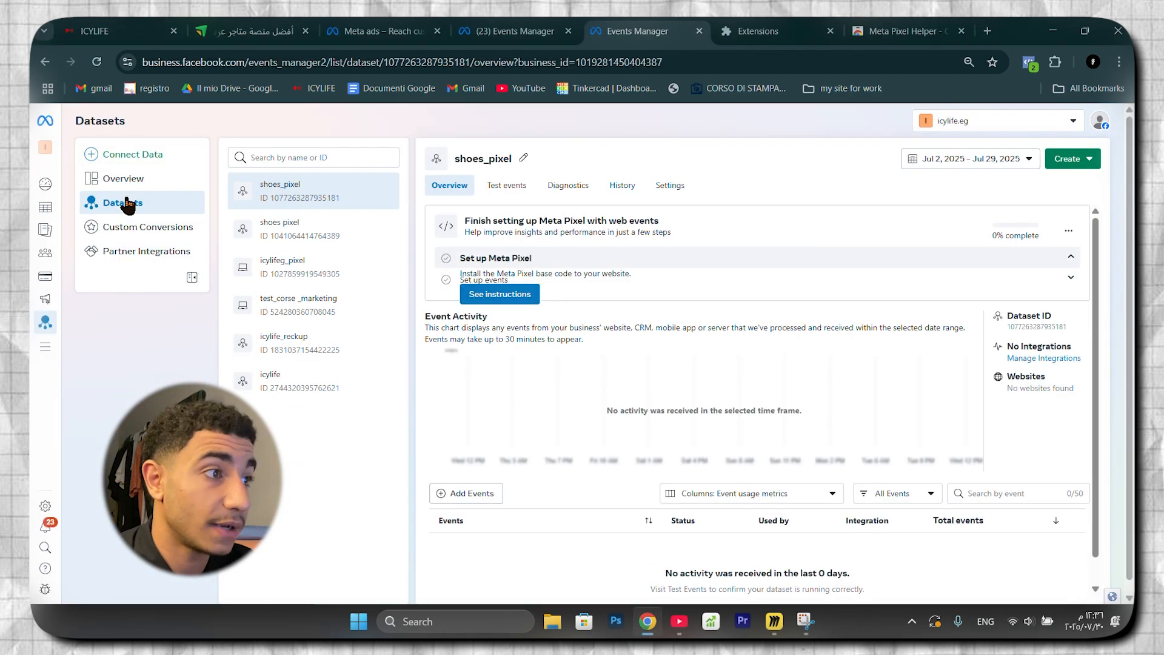
scroll(275, 303, down, 1)
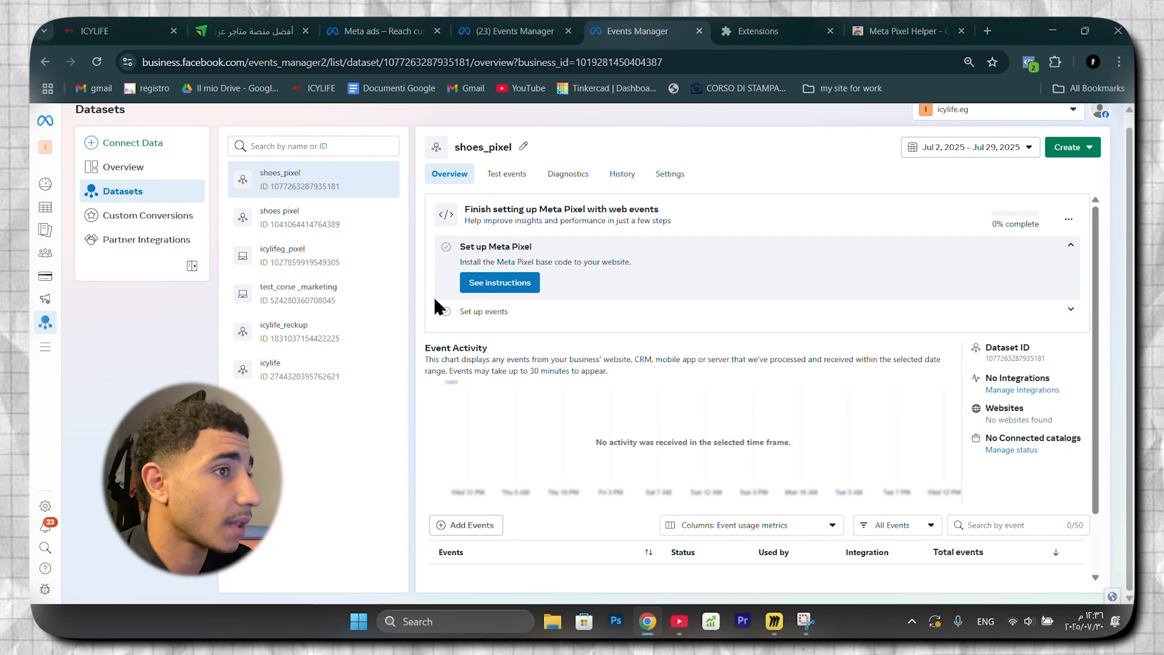
click(333, 258)
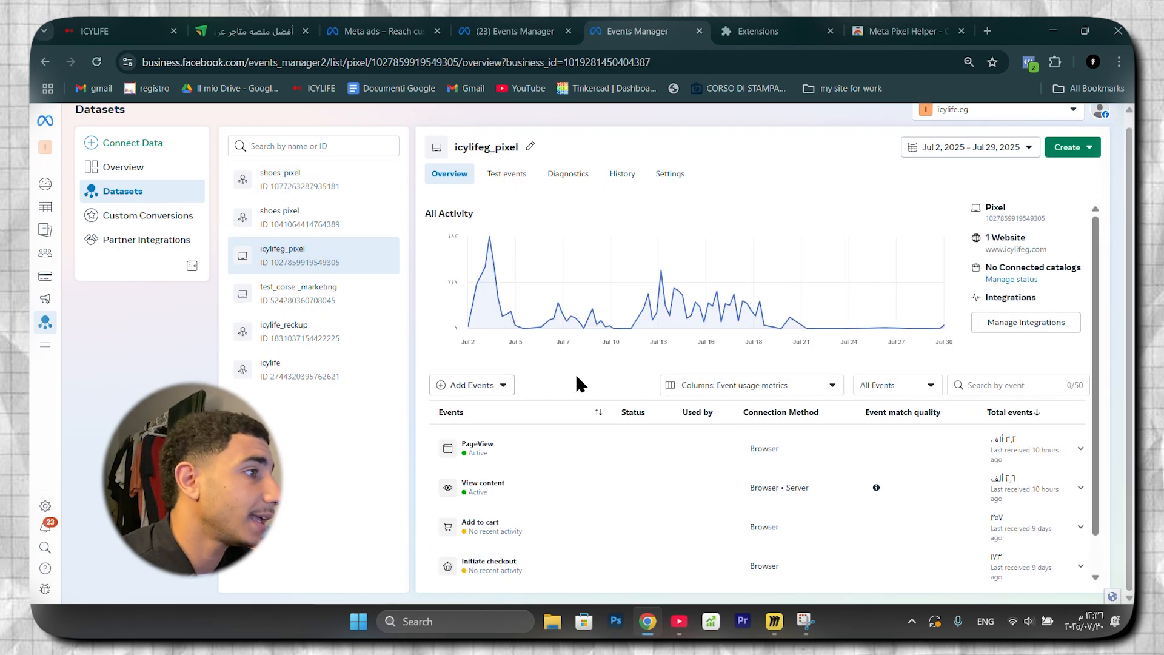
scroll(576, 374, down, 1)
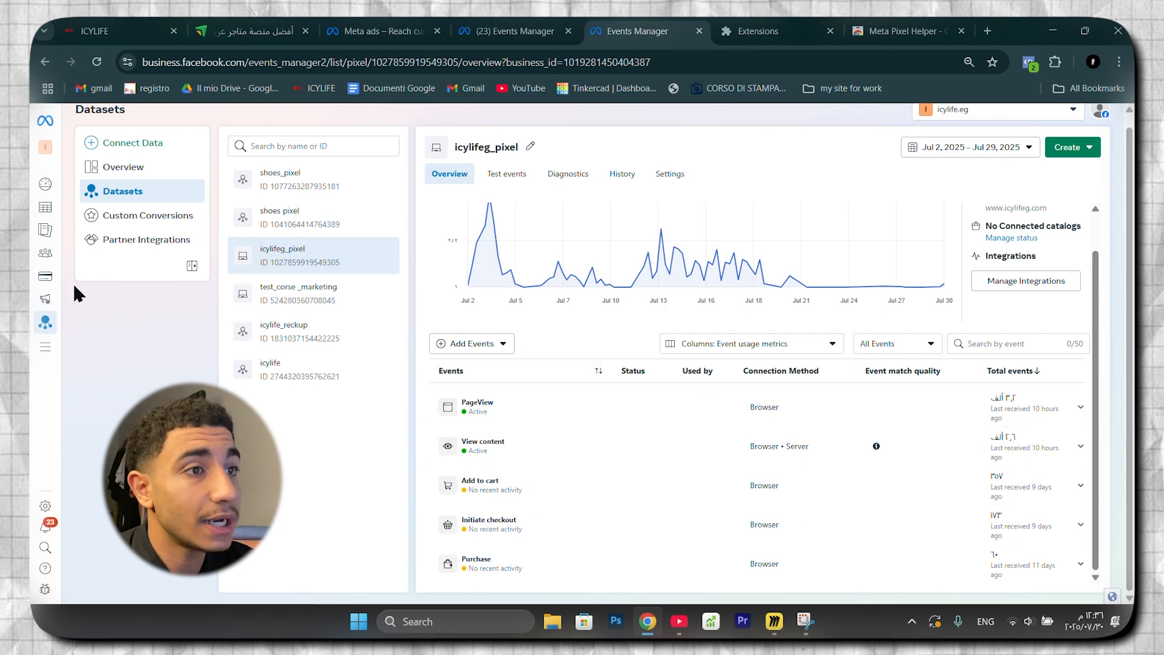
- Start a custom audience in the shoes ad account's Audiences, with Website as its source type
click(64, 258)
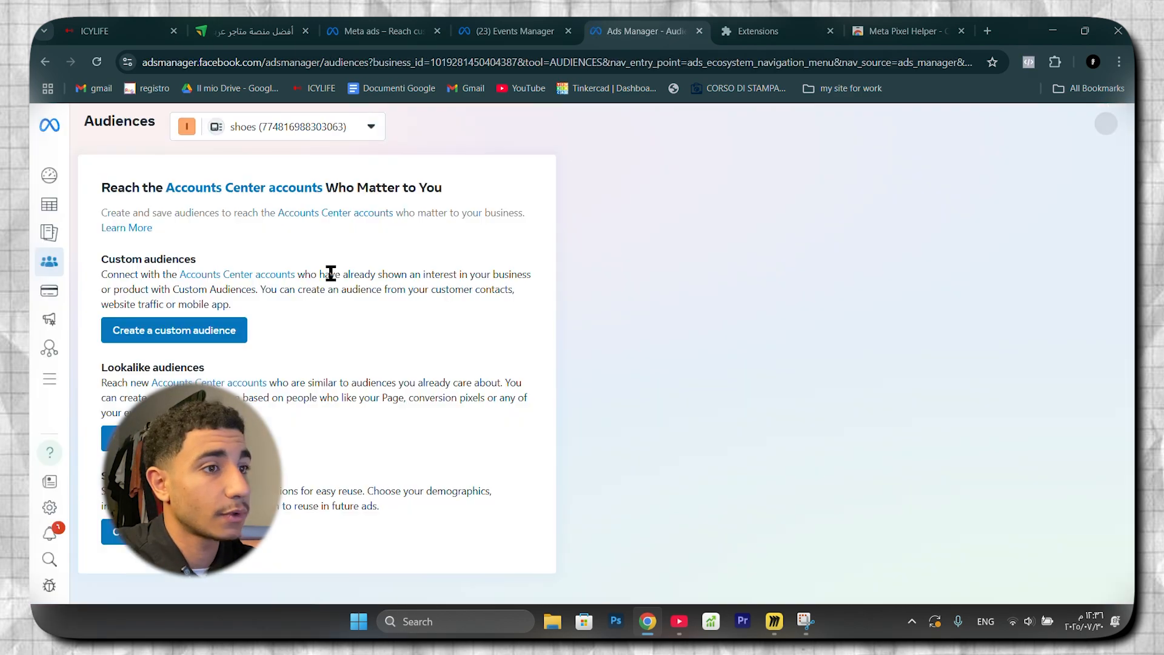
click(188, 332)
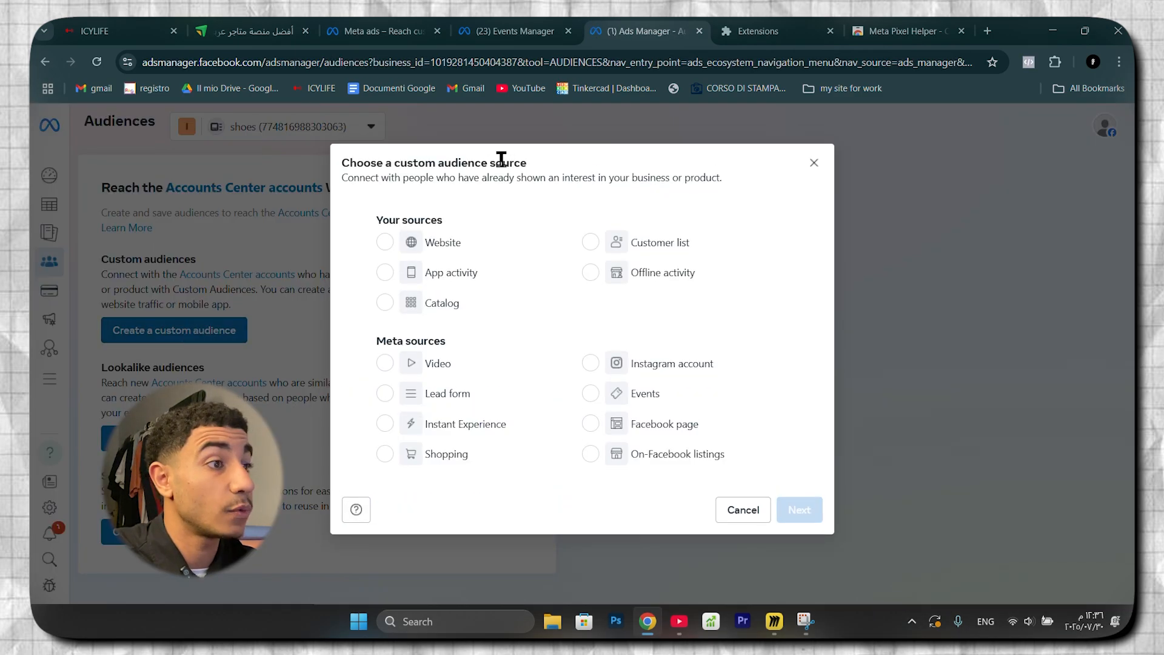
click(419, 243)
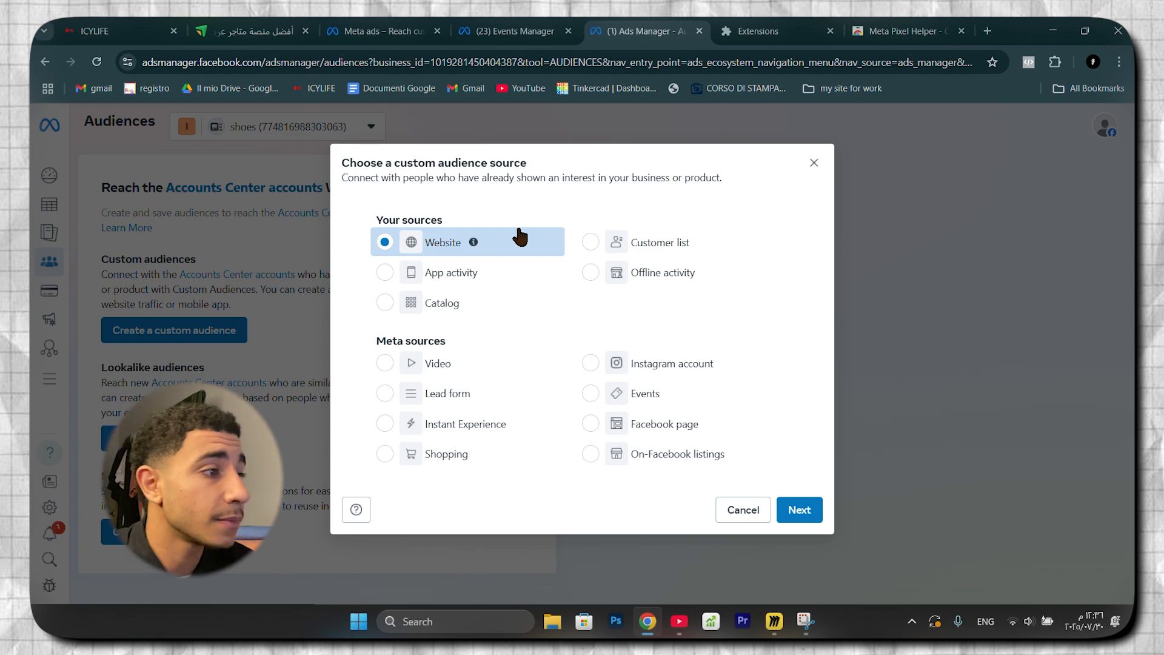
click(798, 514)
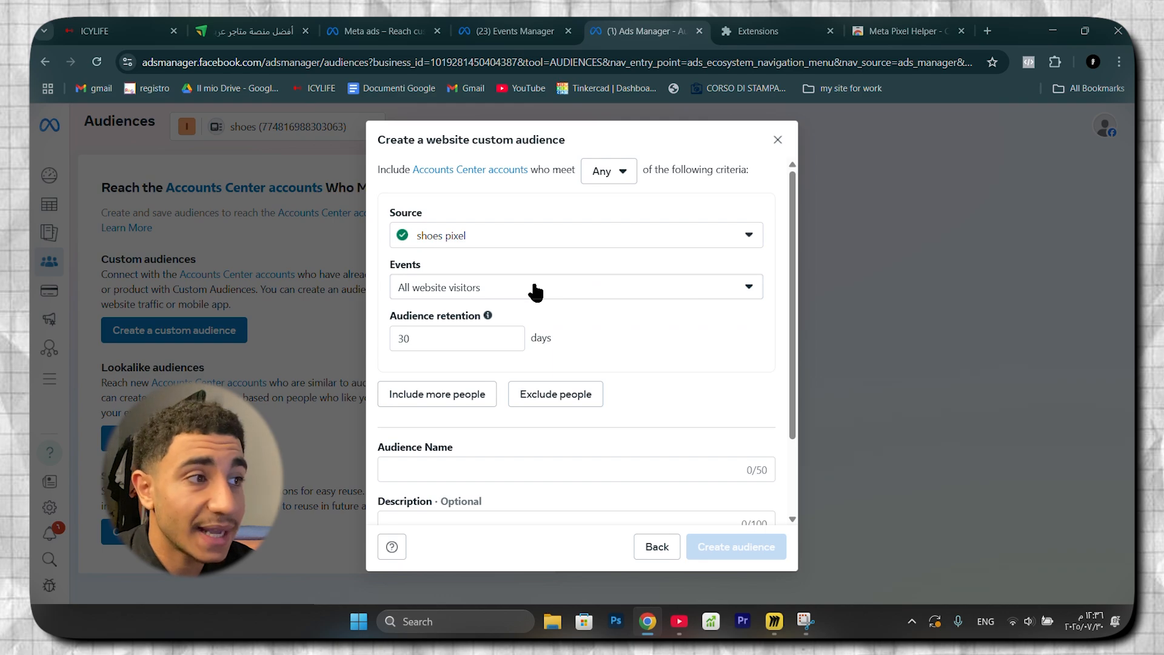
- Set the website audience's retention to 90 days and choose shoes_pixel as its source
click(477, 337)
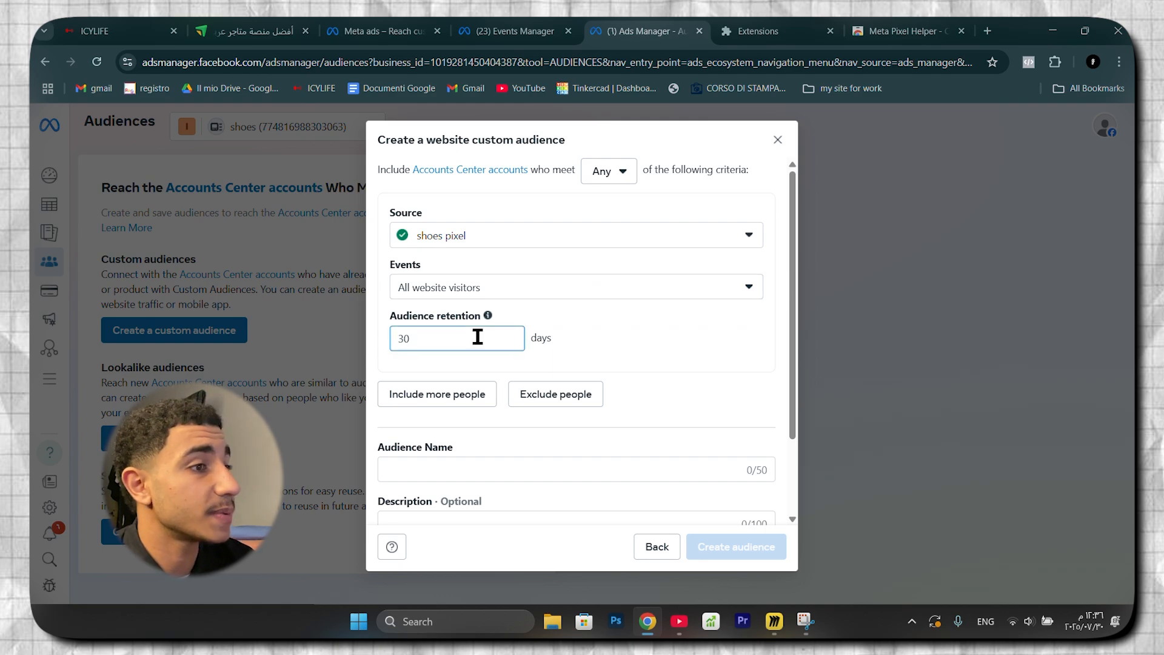
key(BackSpace)
key(BackSpace)
text(9)
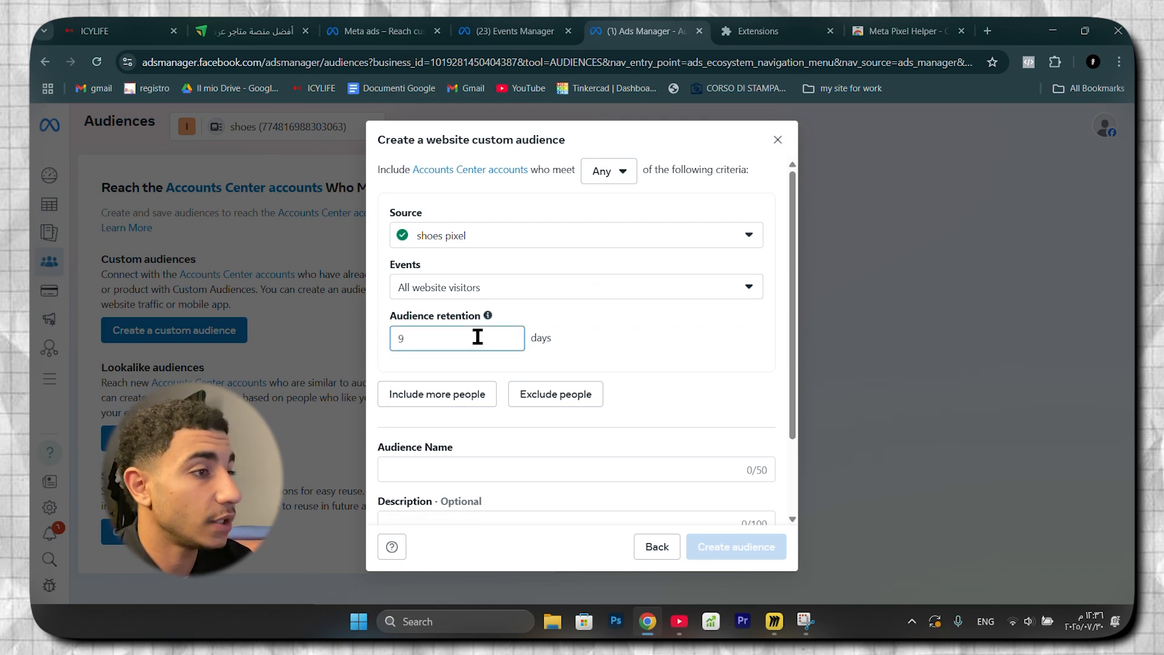
click(583, 291)
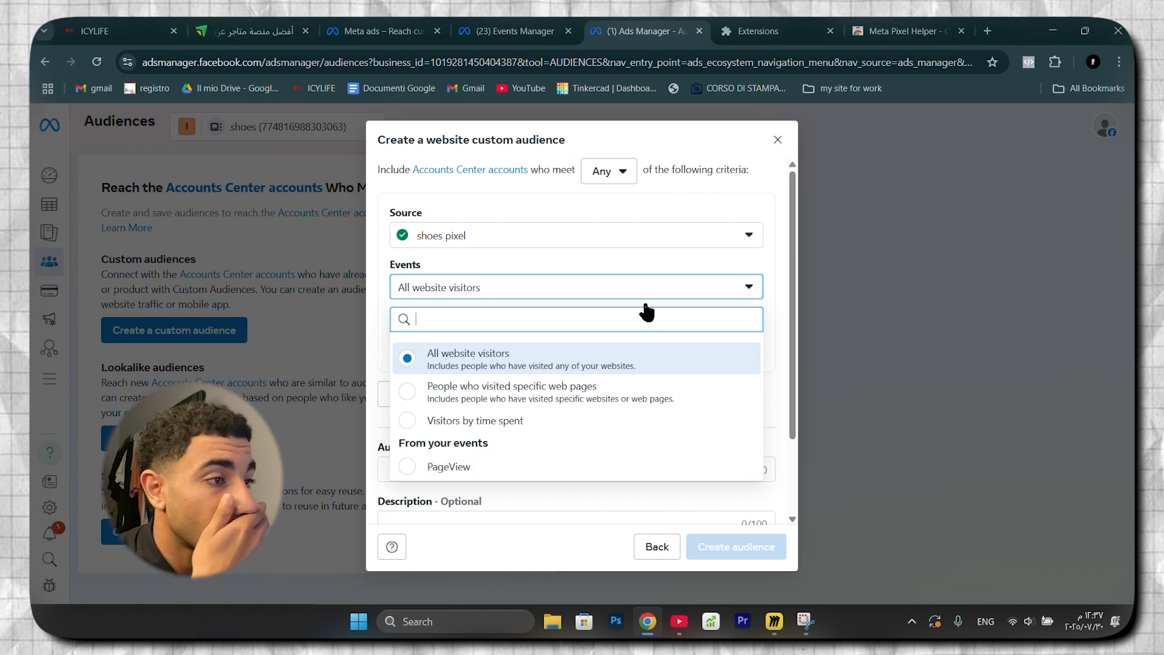
click(628, 243)
click(627, 241)
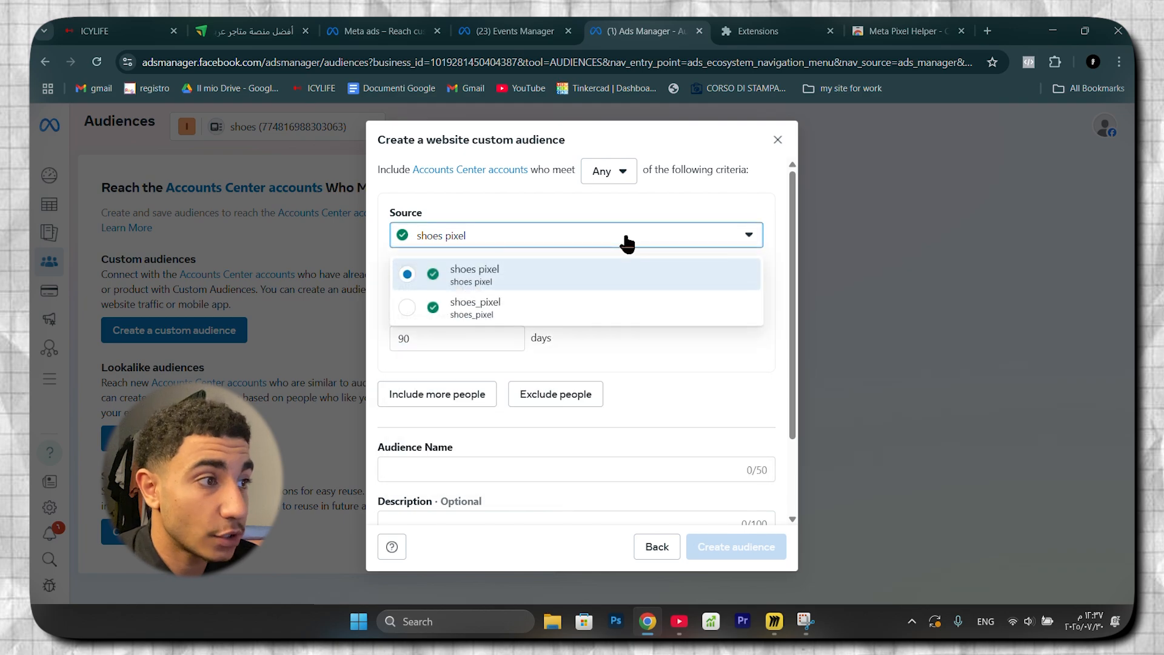
click(555, 314)
- Name the audience reta_shoes_10% and create it
scroll(541, 345, down, 2)
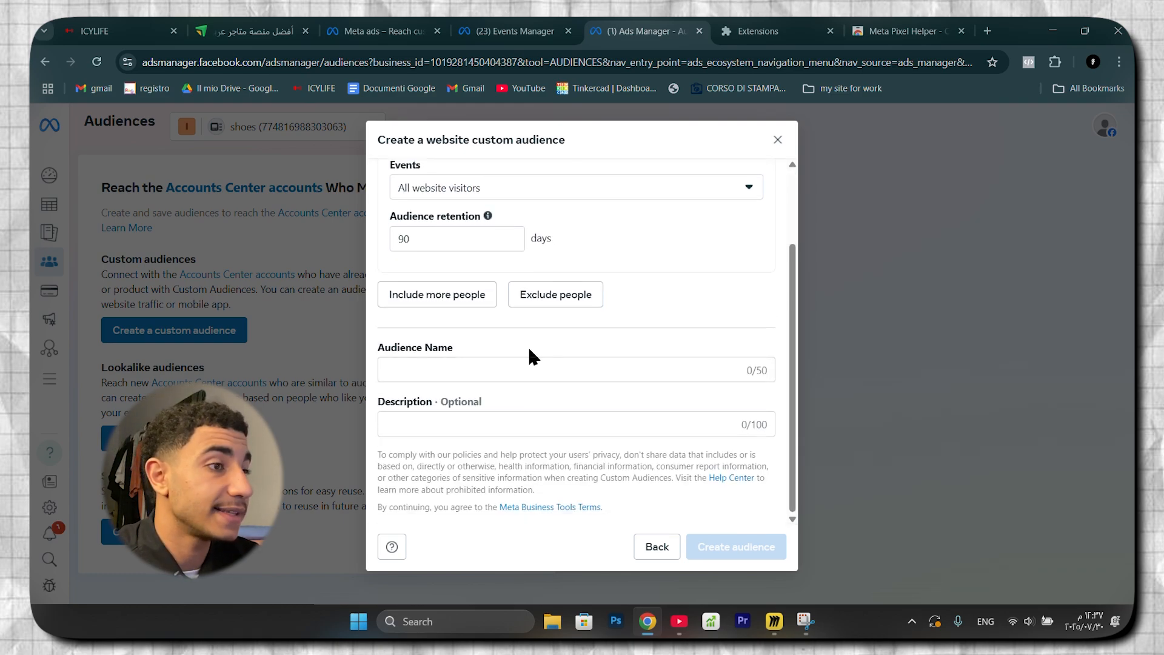
click(528, 371)
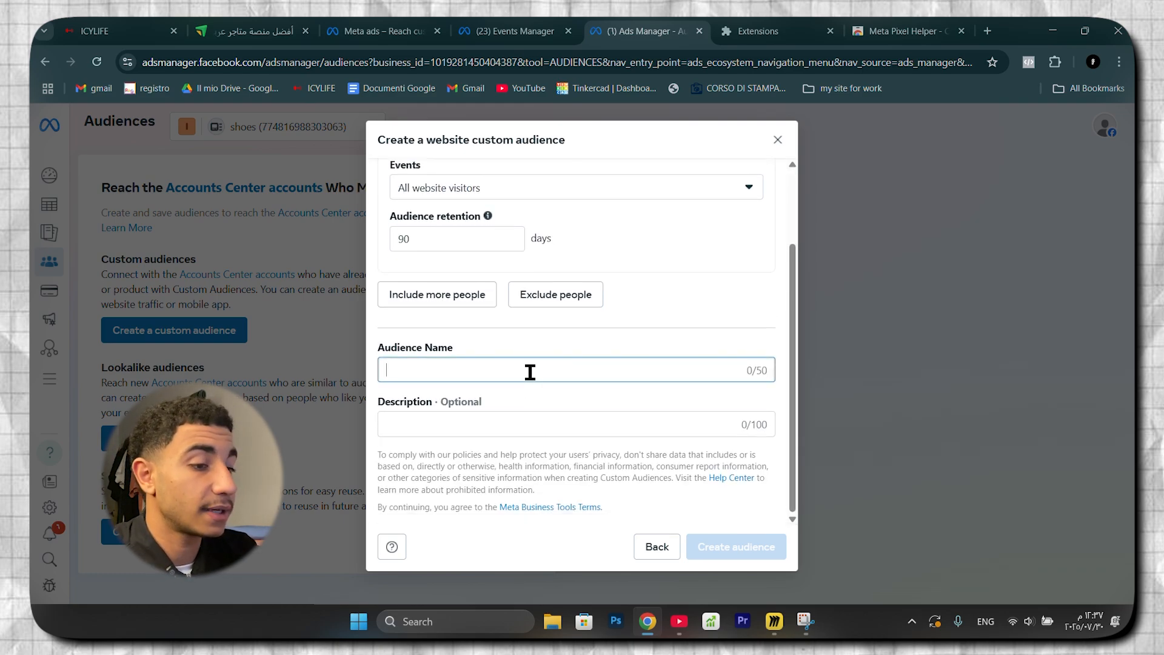
text(reta_)
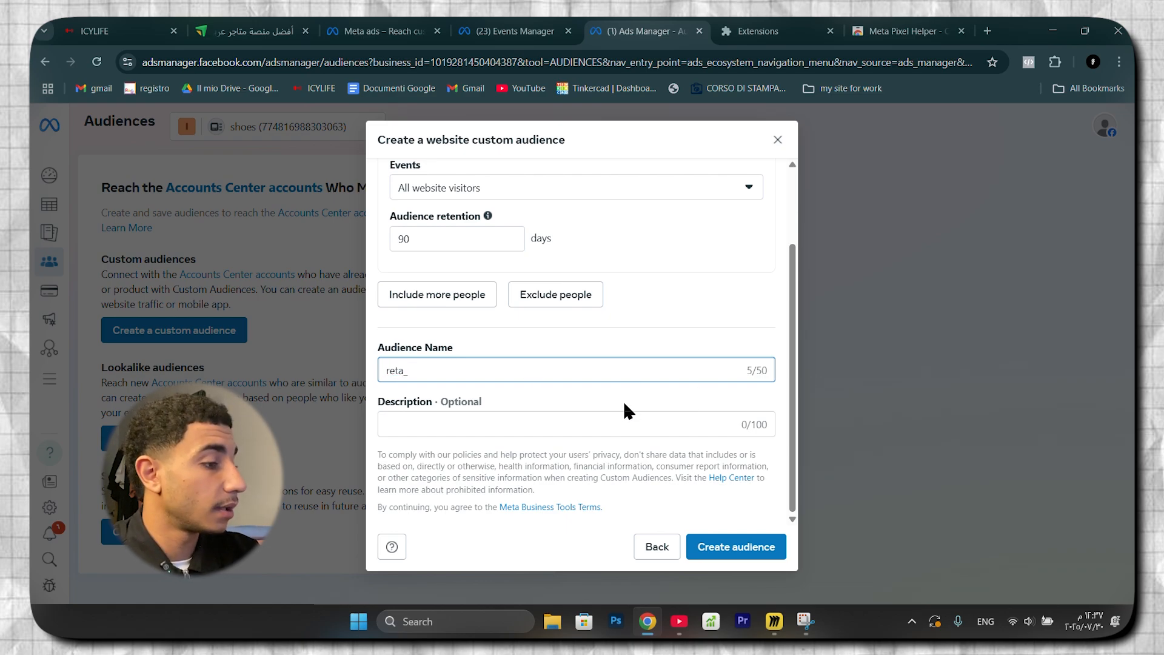
text(sho)
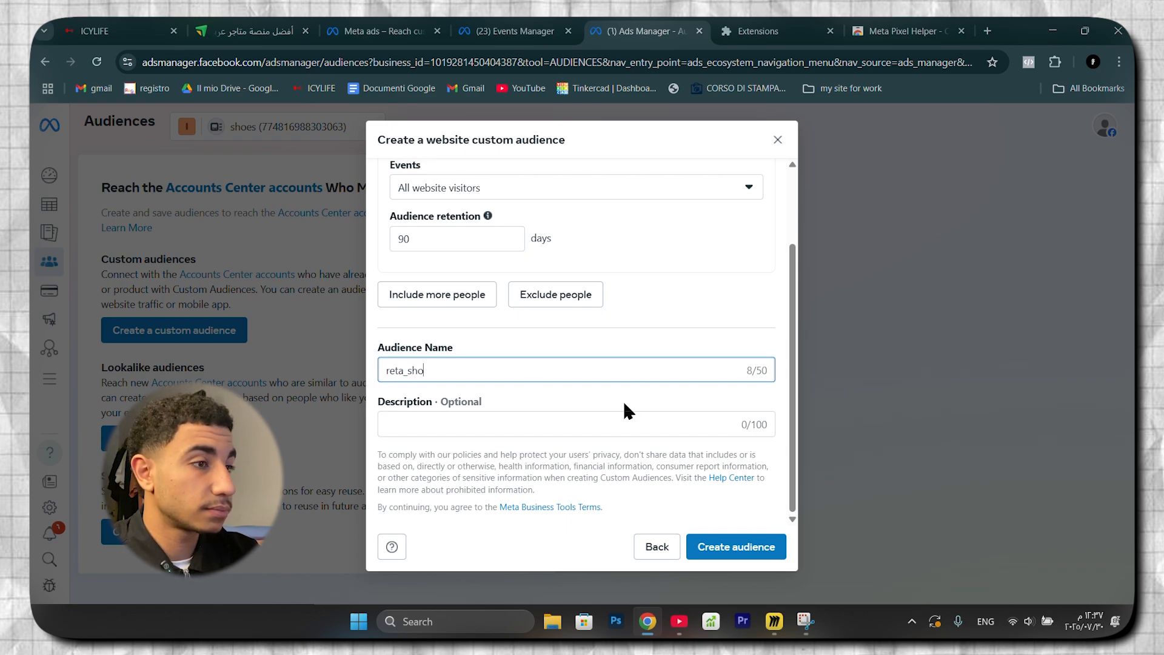
text(es_)
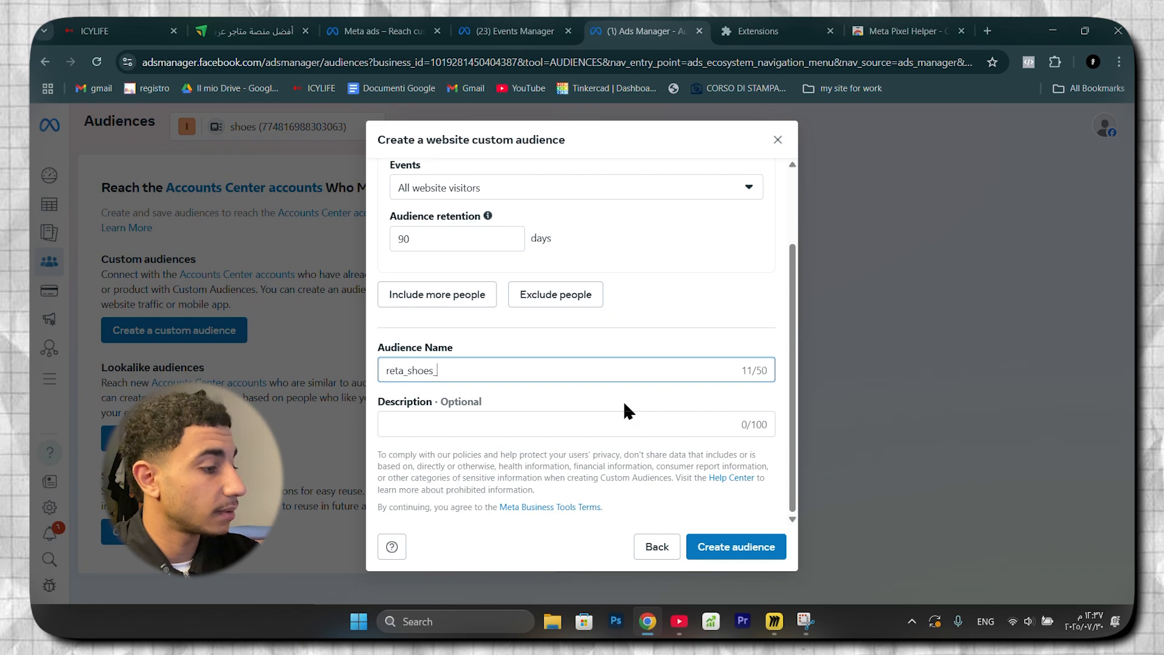
text(10)
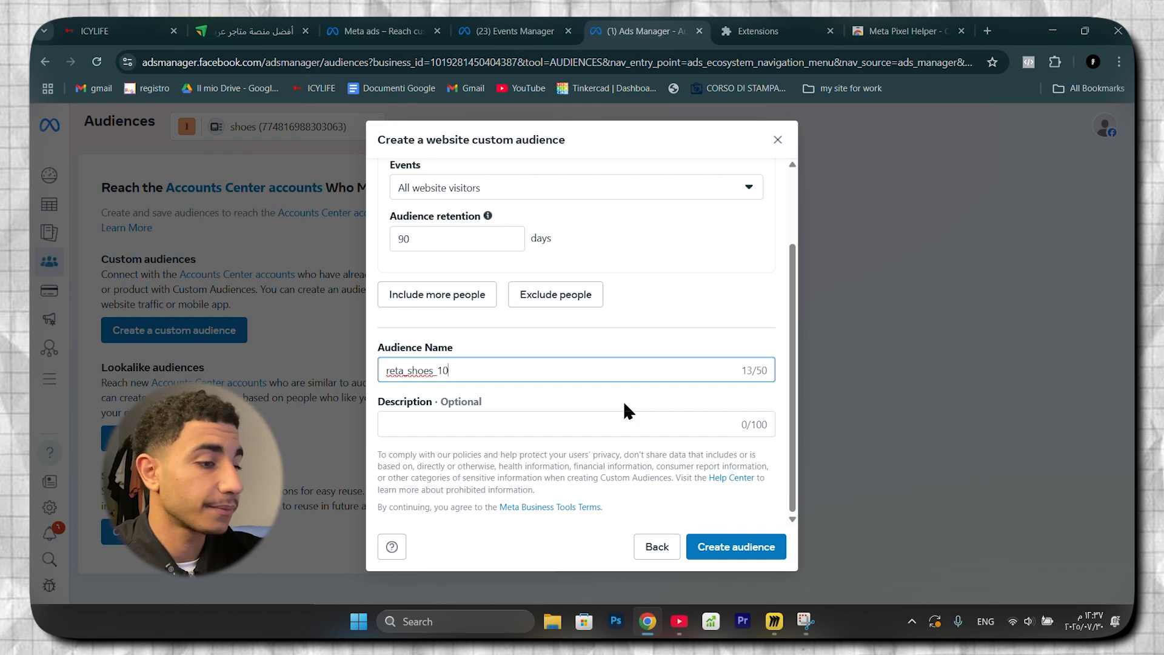
text(5)
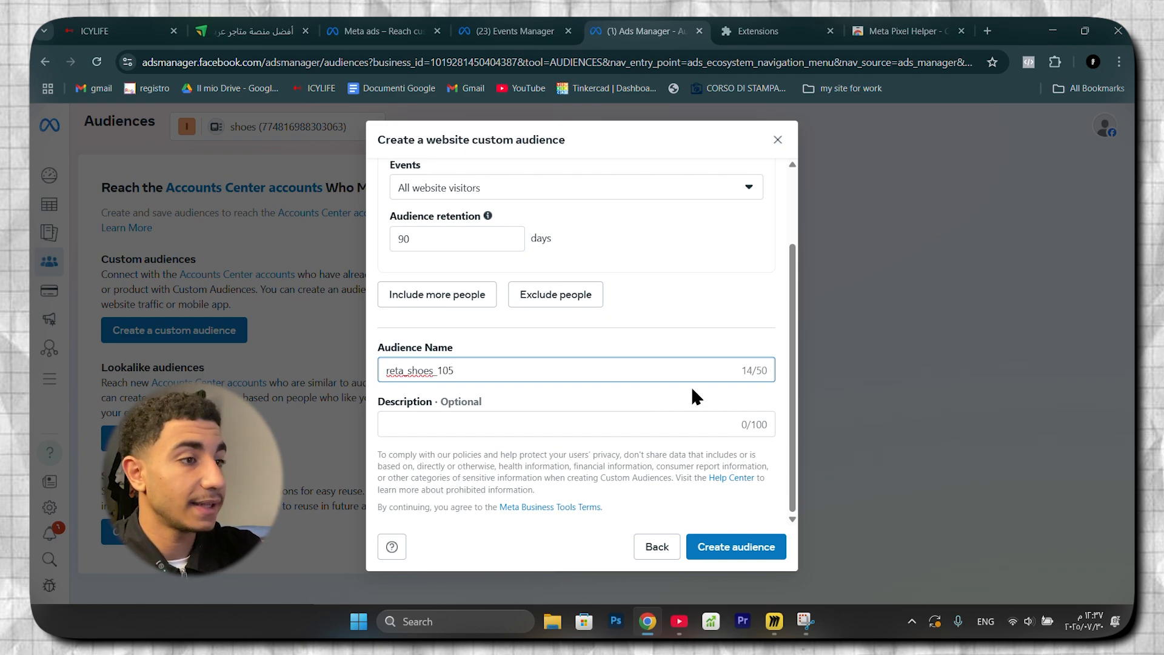
key(BackSpace)
text(%)
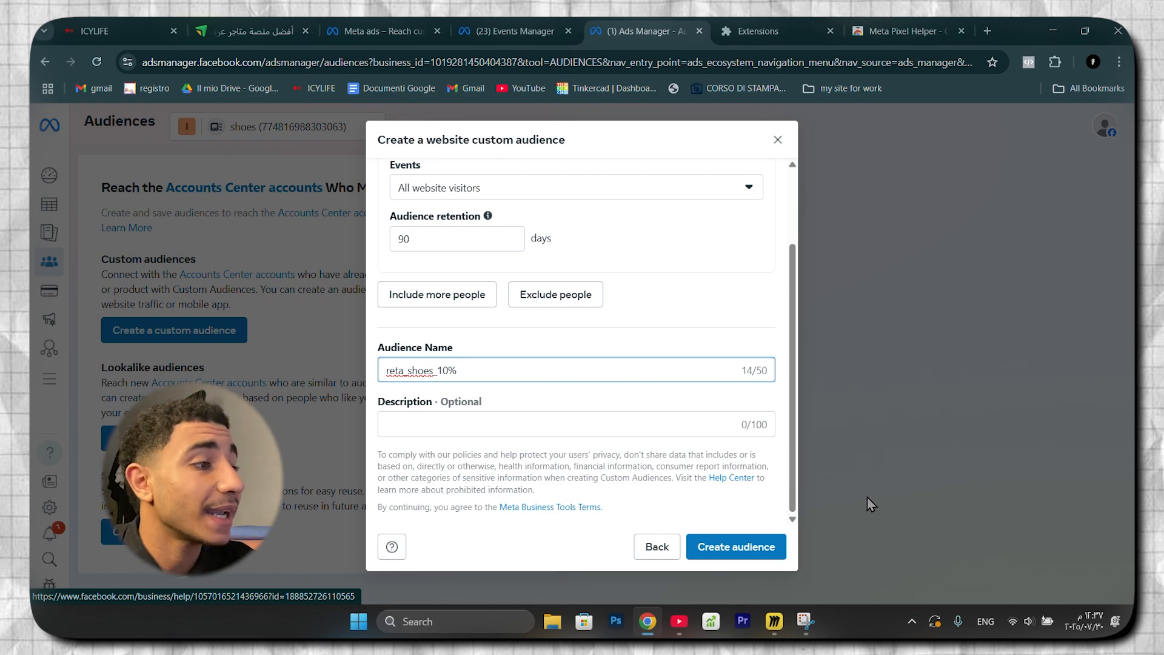
click(752, 549)
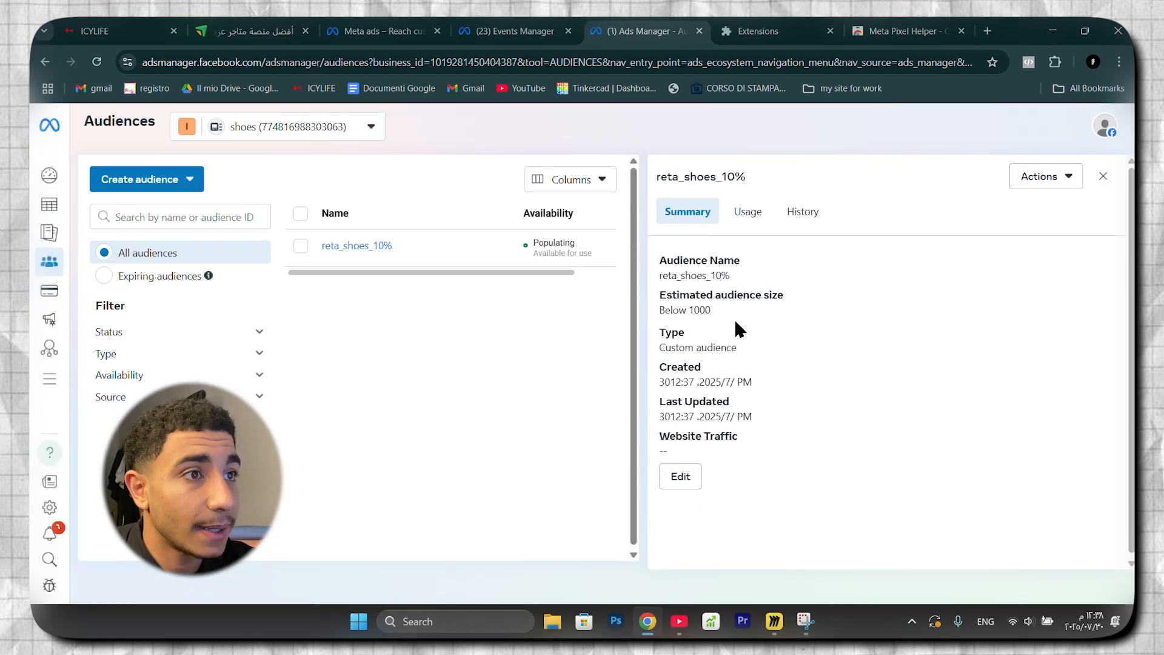
- Create a new campaign with the Sales objective in the shoes ad account, keeping the Auction buying type
click(54, 175)
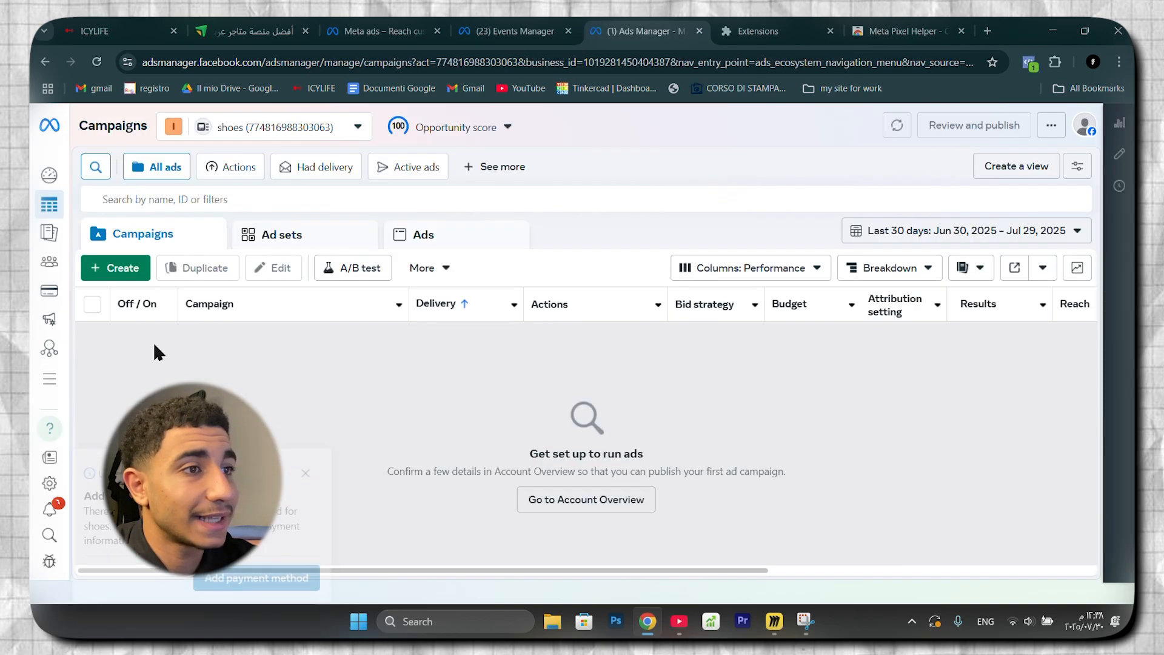
click(126, 269)
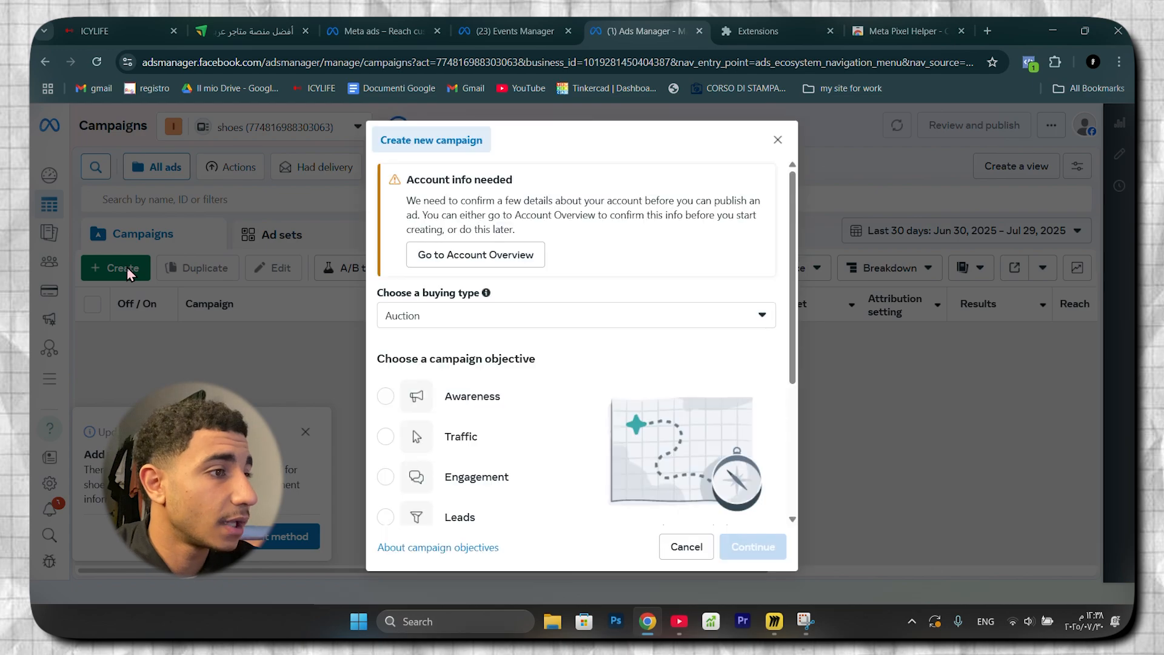
scroll(574, 439, down, 3)
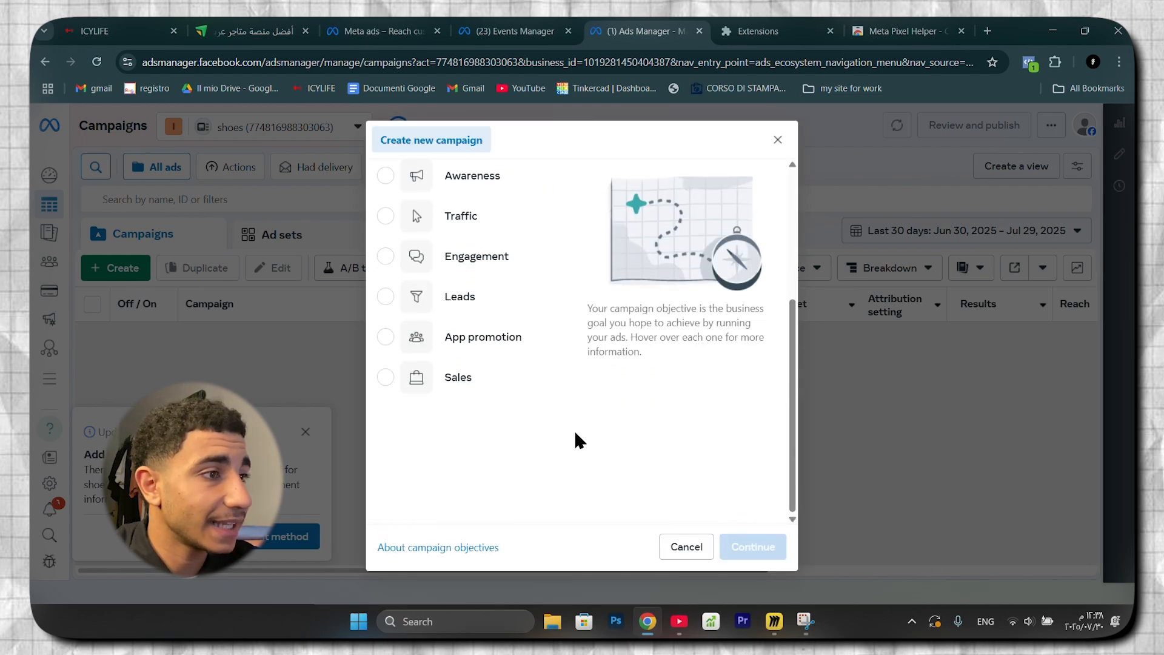
click(434, 379)
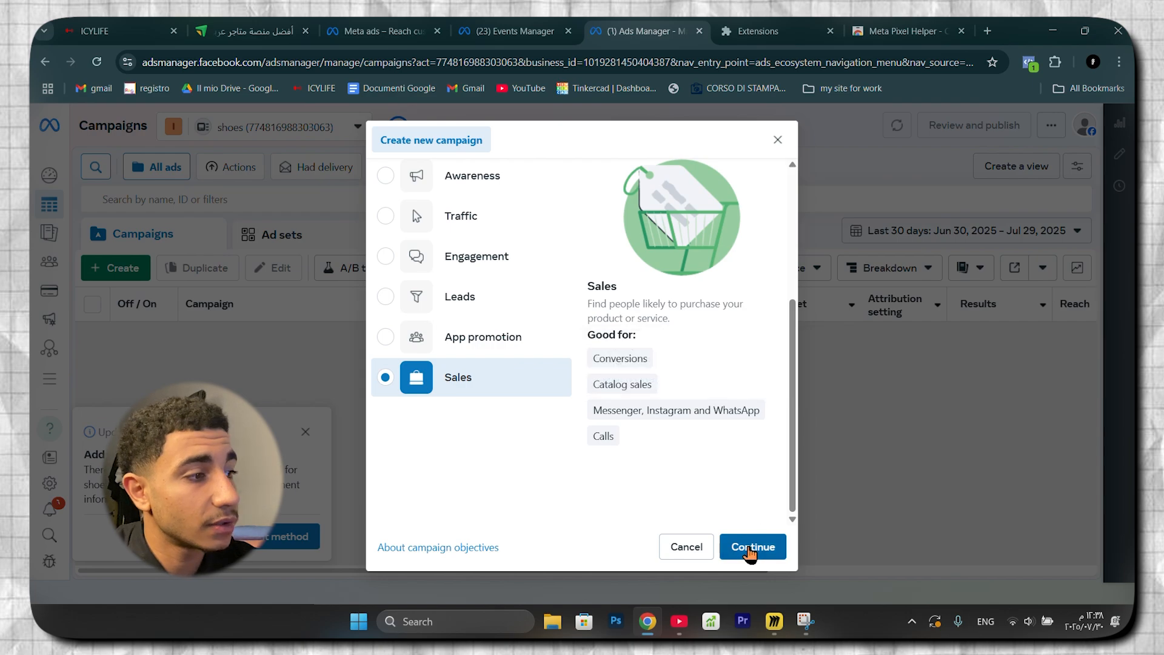
click(752, 548)
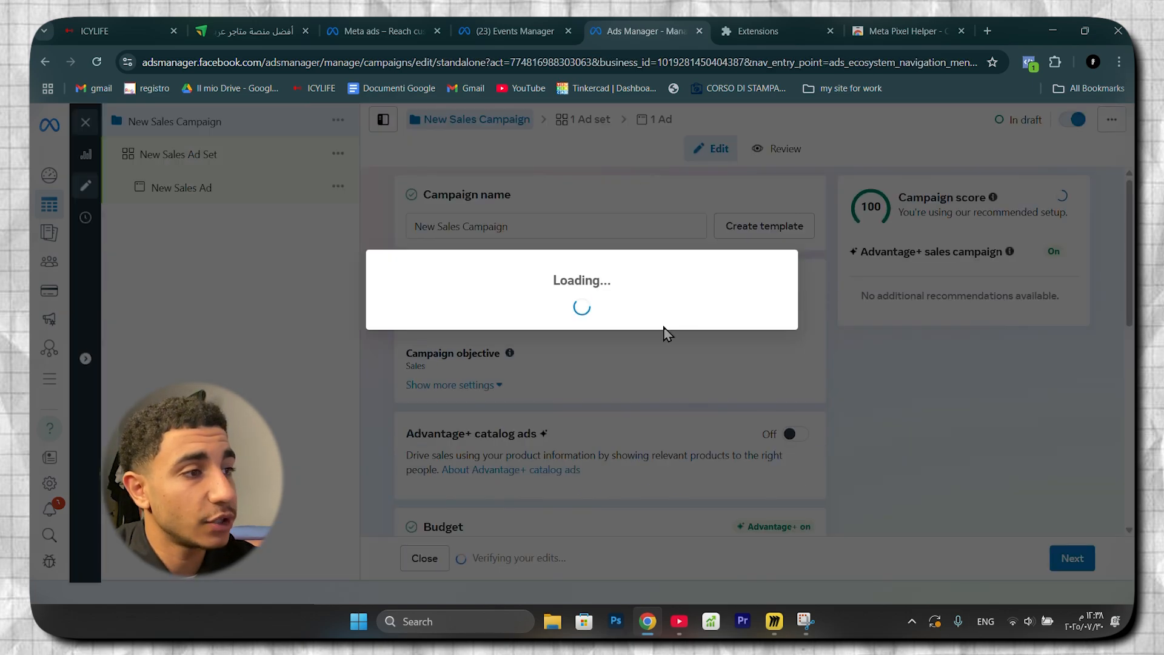
- Review the new sales campaign's budget, A/B test, audience segment and special ad category settings, and continue to its ad set
scroll(735, 368, down, 5)
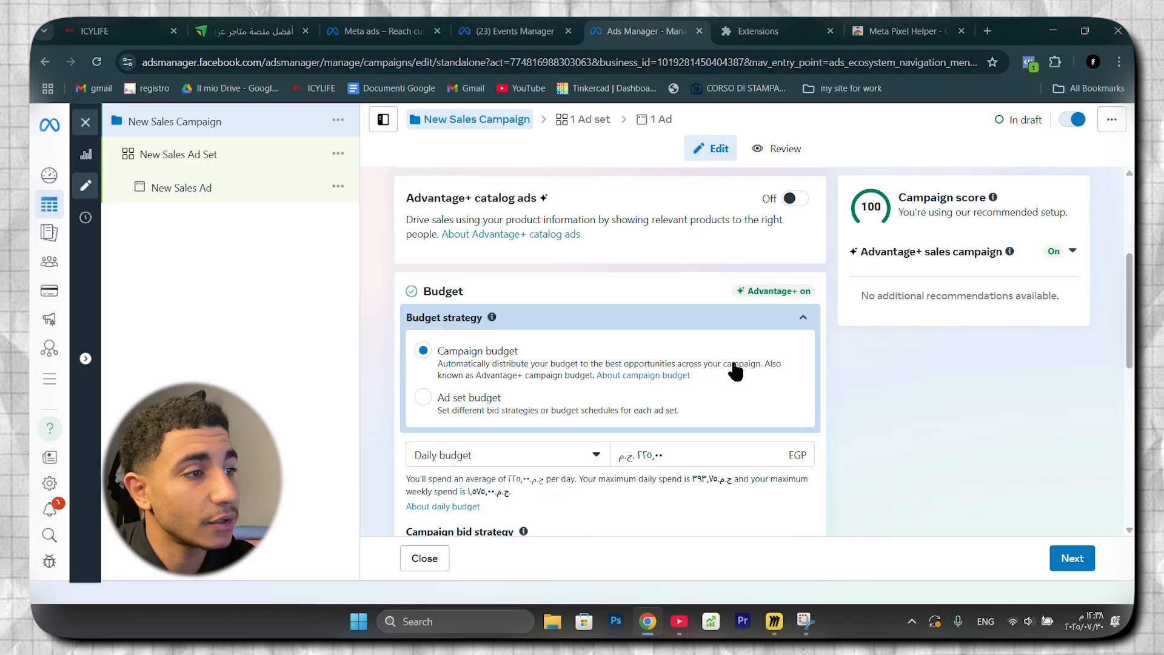
scroll(735, 368, down, 5)
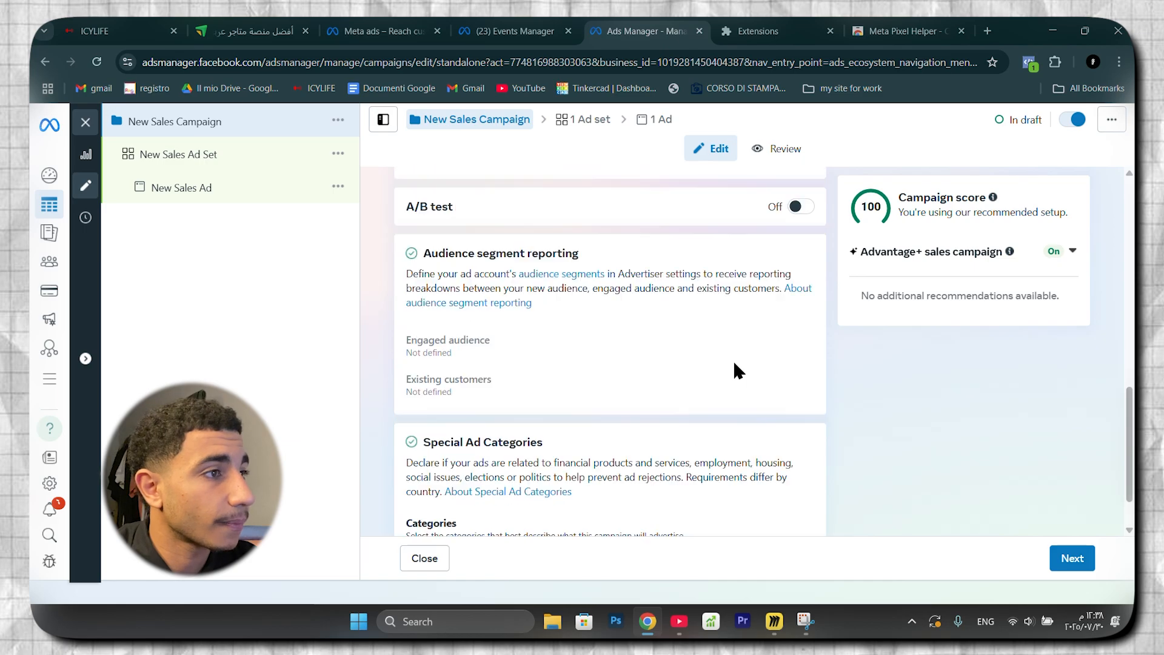
scroll(735, 368, up, 7)
scroll(733, 360, up, 5)
scroll(733, 361, down, 12)
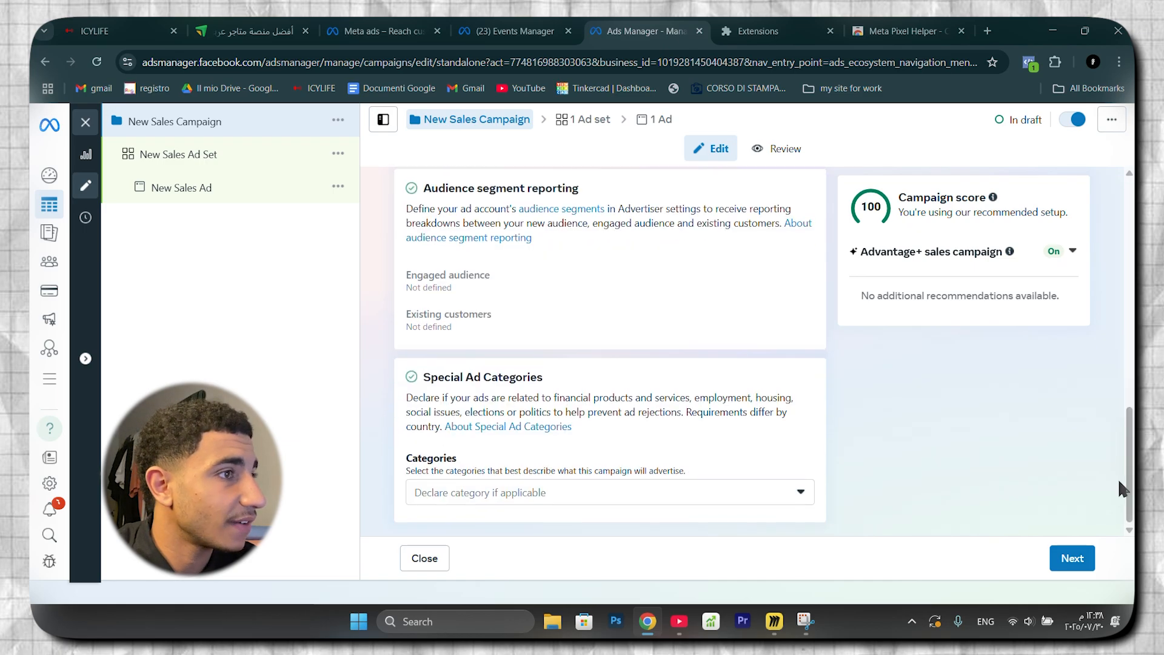
scroll(706, 352, up, 8)
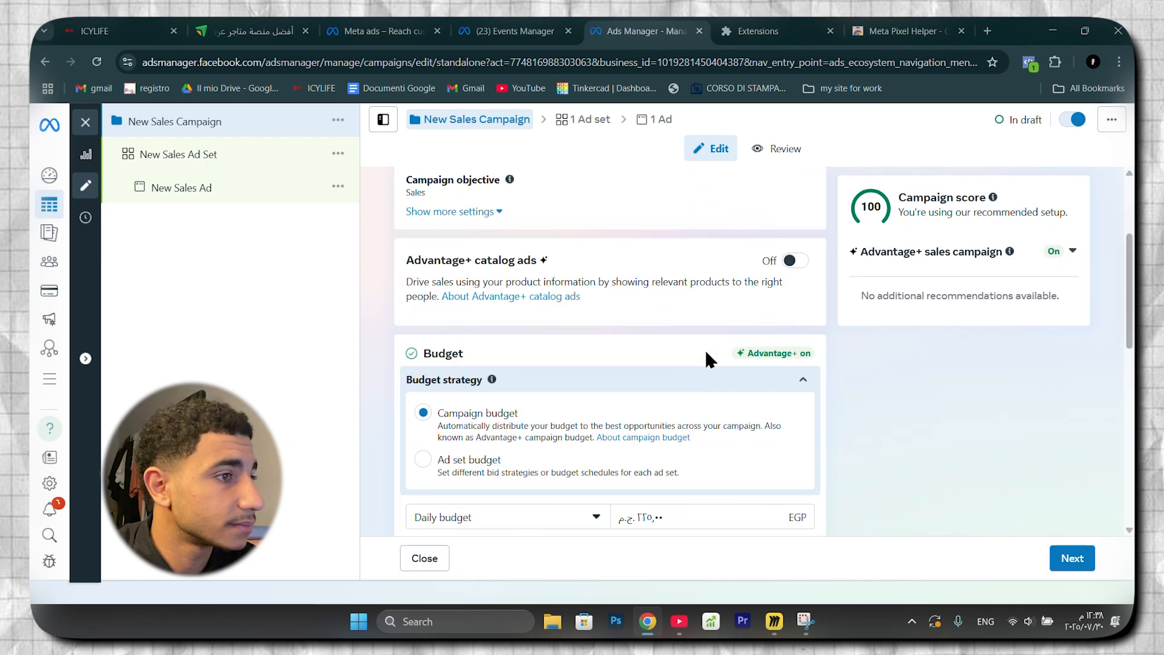
scroll(704, 350, down, 6)
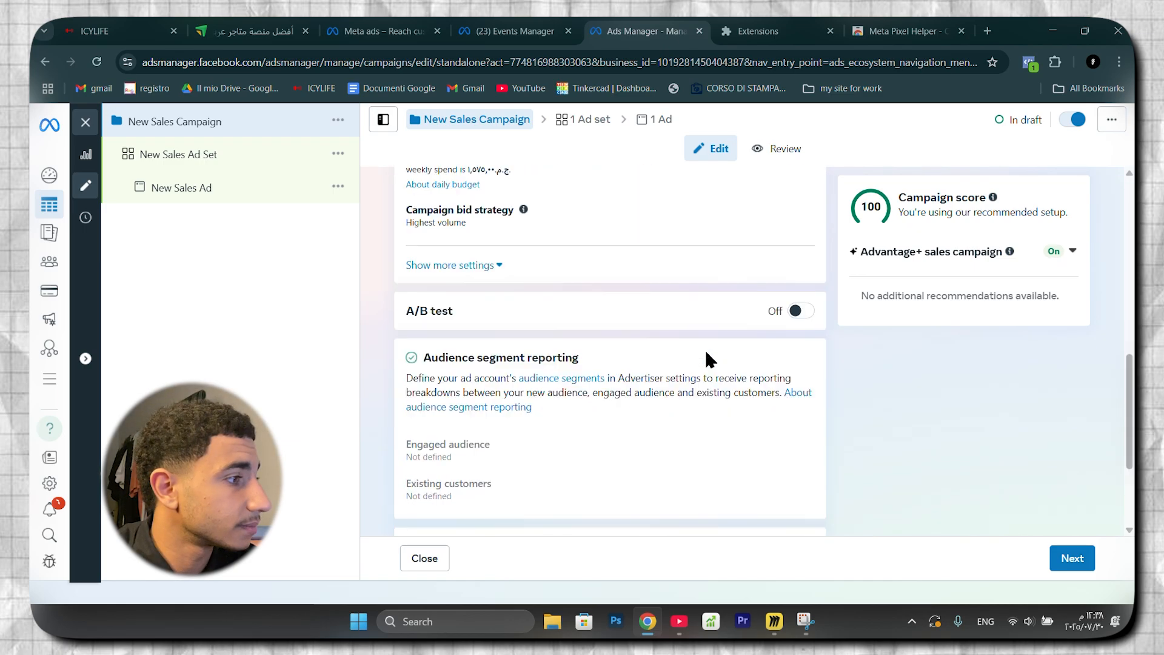
click(1078, 556)
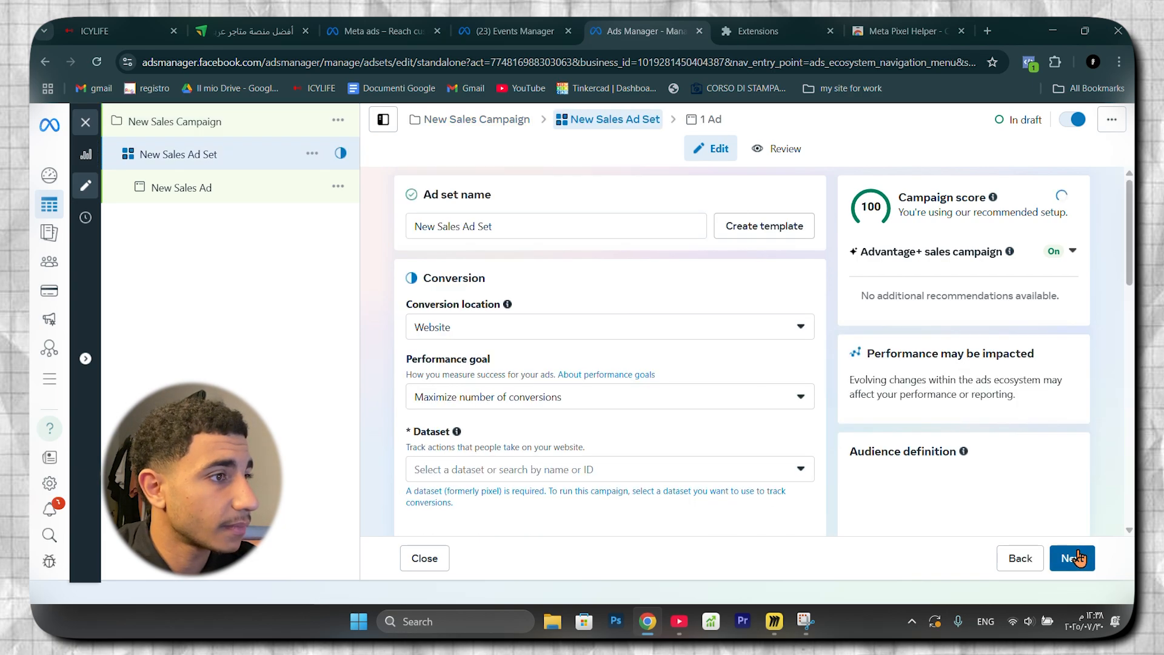
- Keep Website as the ad set's conversion location and choose Maximize number of conversions as its performance goal
scroll(616, 374, down, 2)
scroll(615, 373, up, 1)
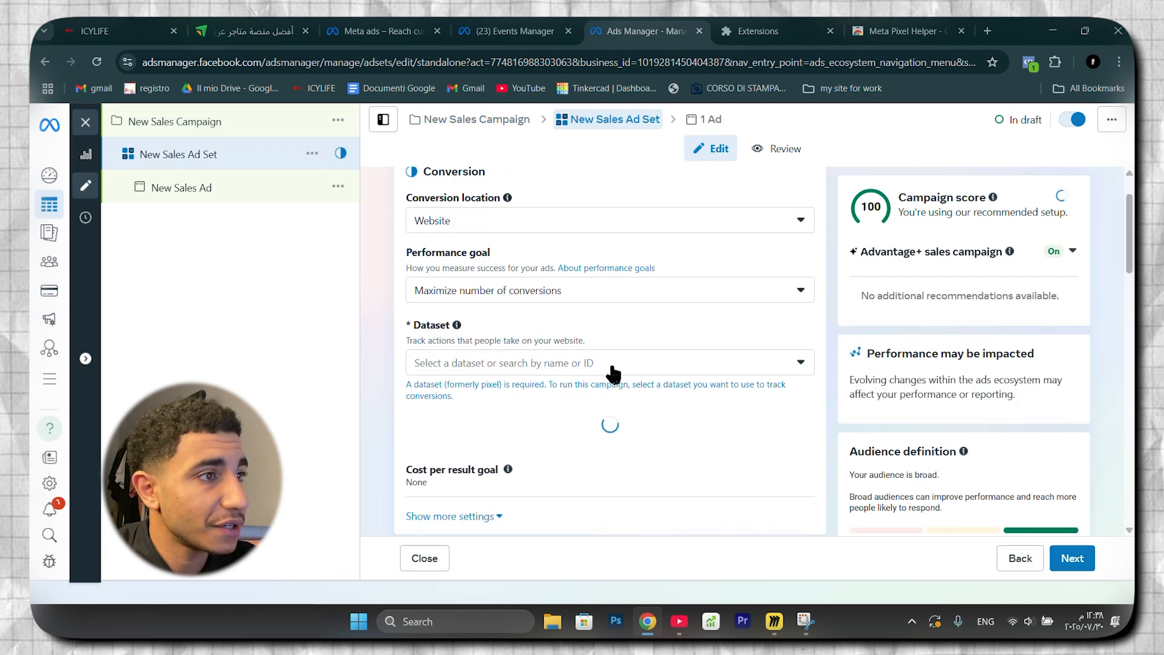
click(579, 269)
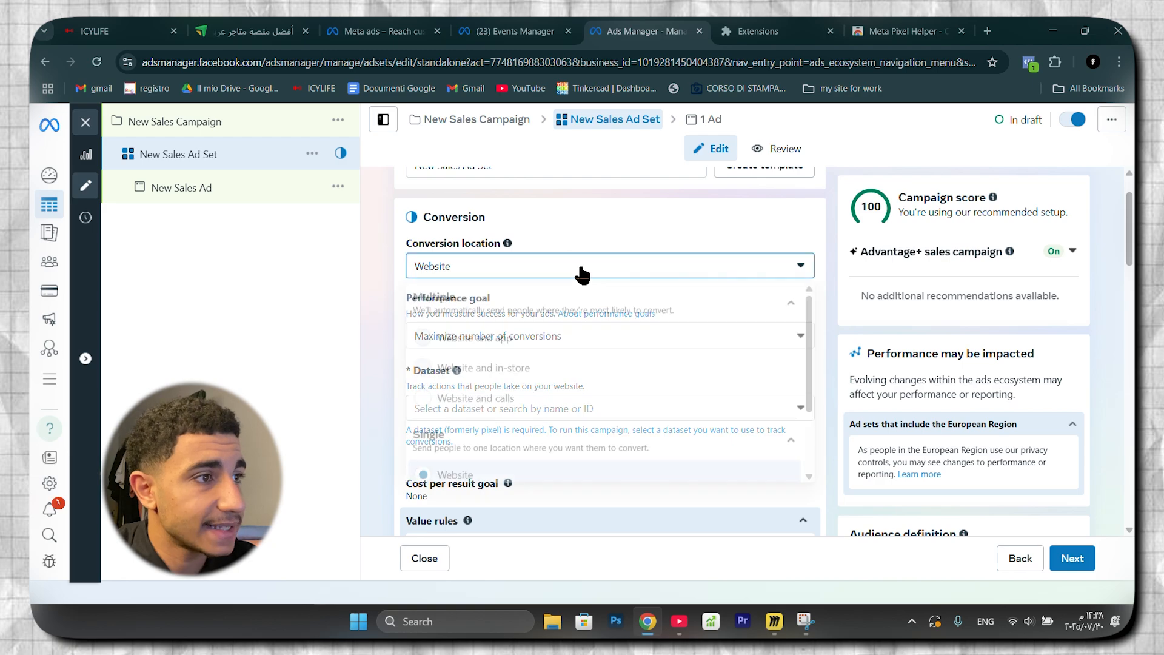
click(524, 268)
scroll(523, 267, down, 3)
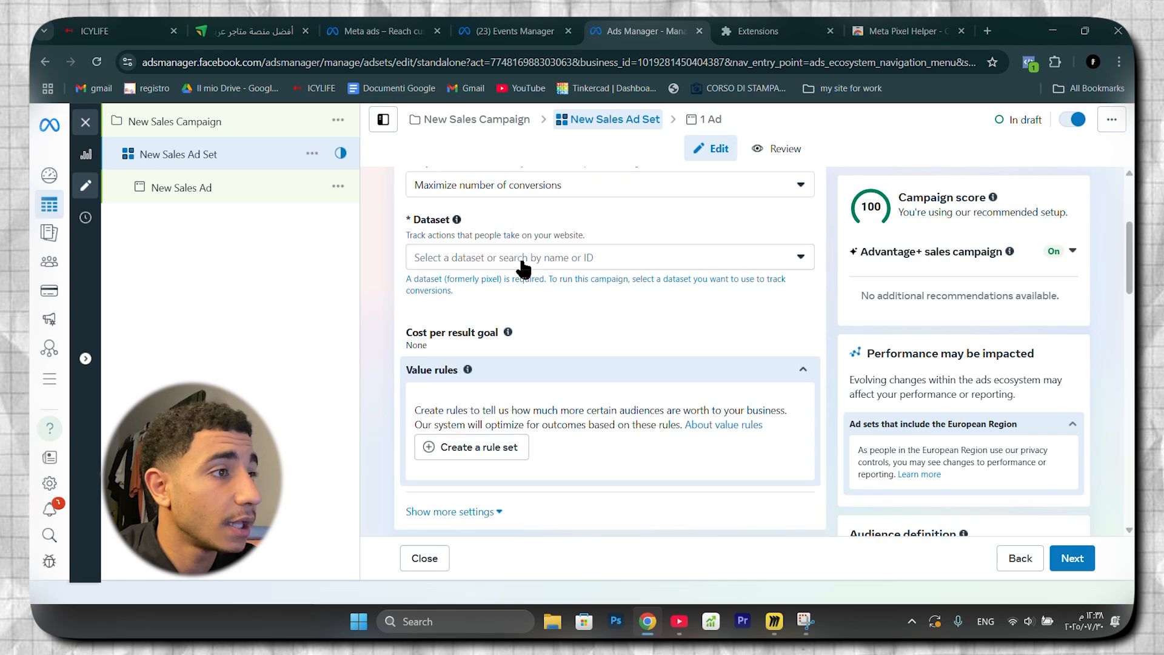
scroll(522, 259, up, 2)
click(529, 309)
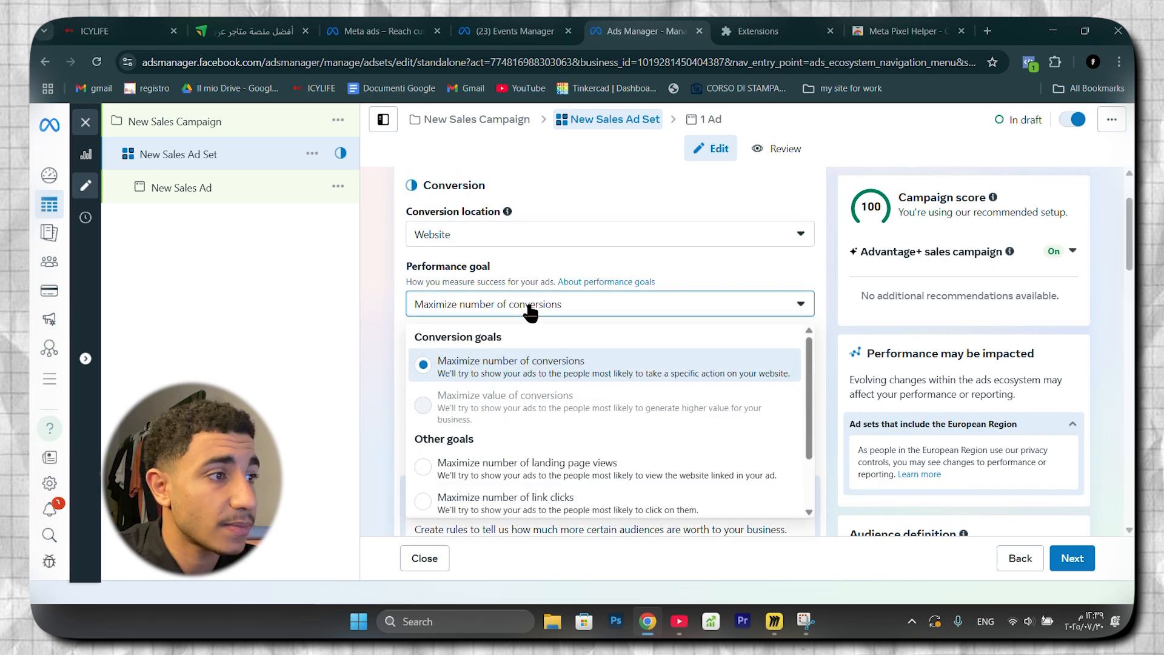
click(518, 365)
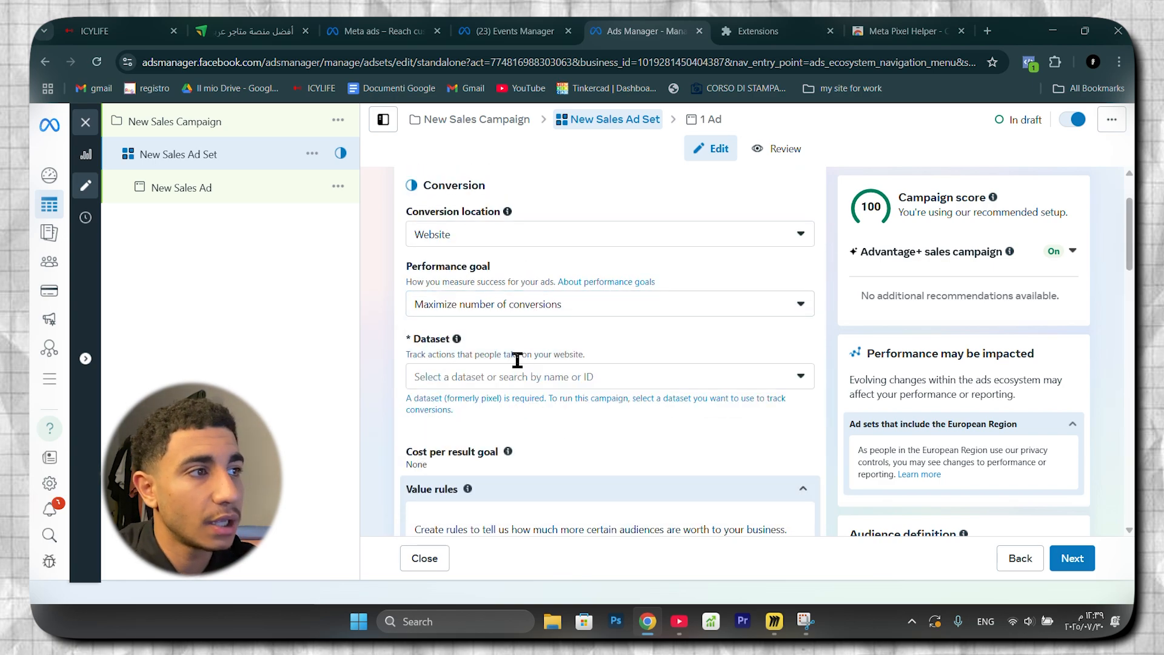
- Choose the shoes_pixel dataset, spelled with an underscore, for the ad set's conversion tracking
scroll(518, 365, down, 2)
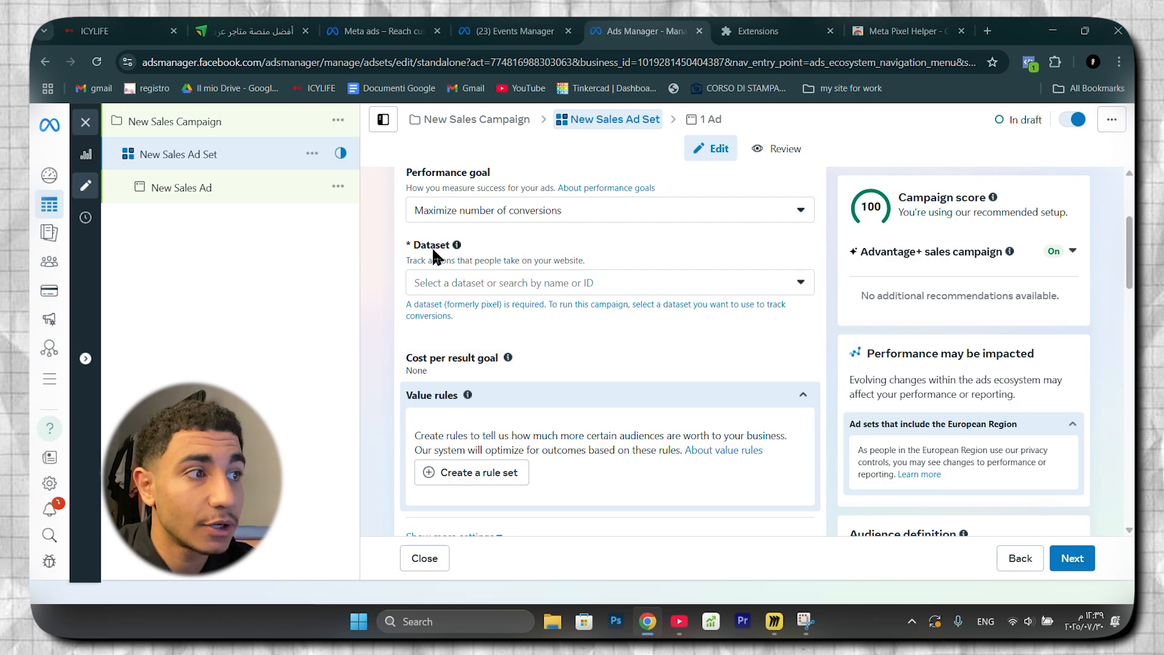
click(436, 282)
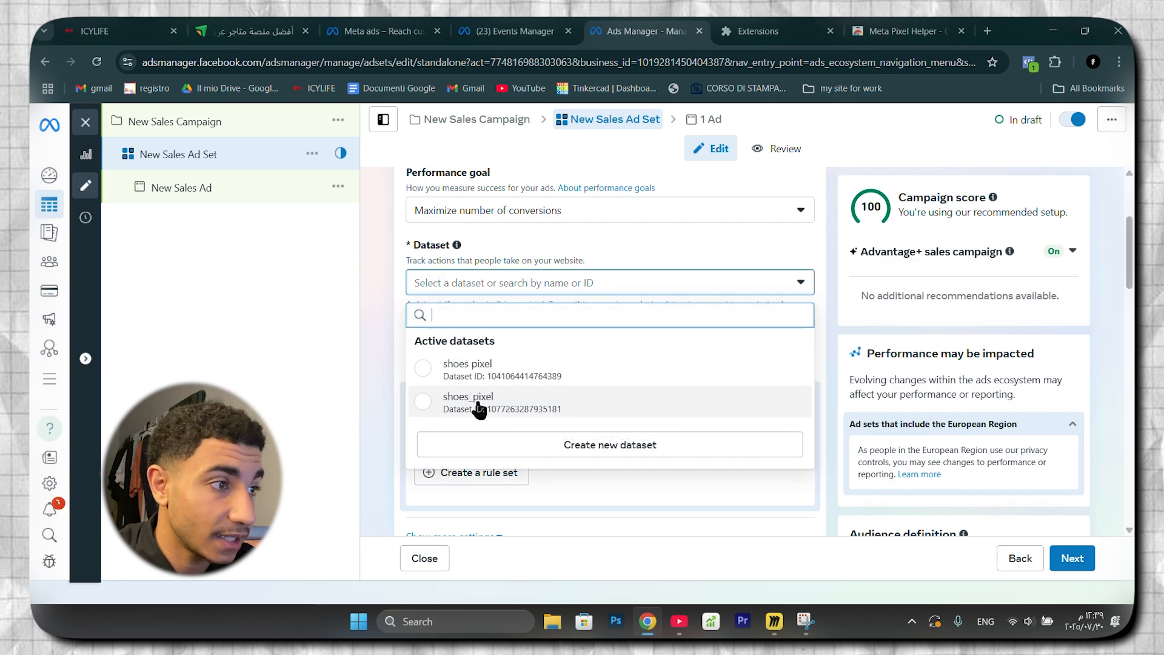
click(477, 411)
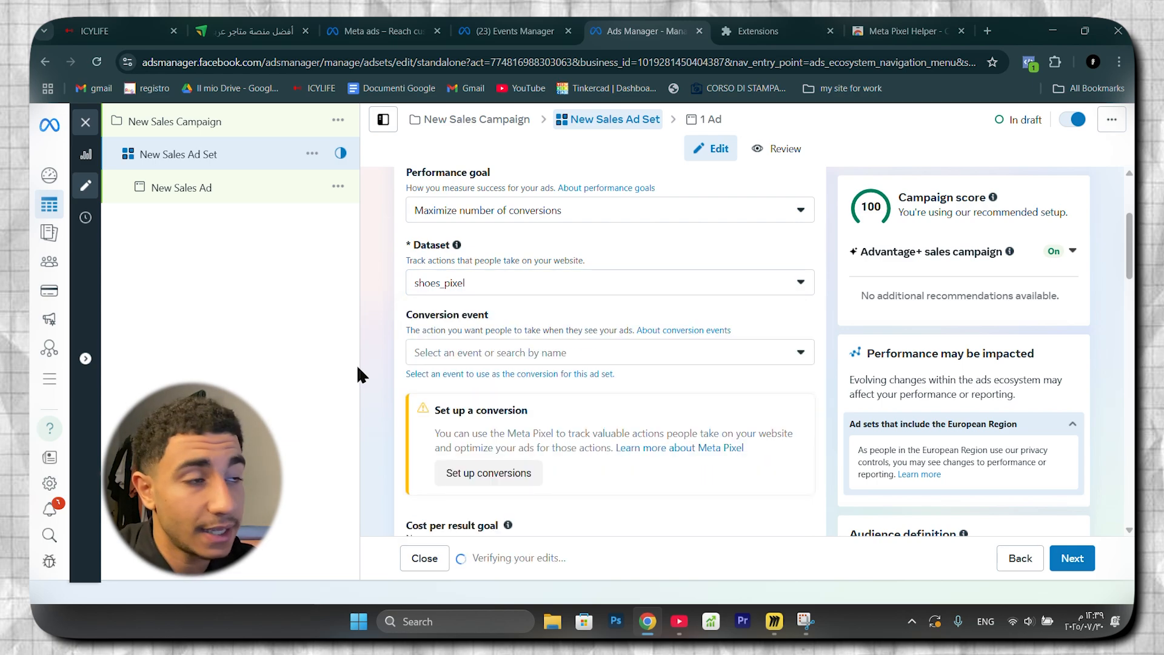
- Set the ad set's conversion event to Purchase
drag(356, 367, 559, 345)
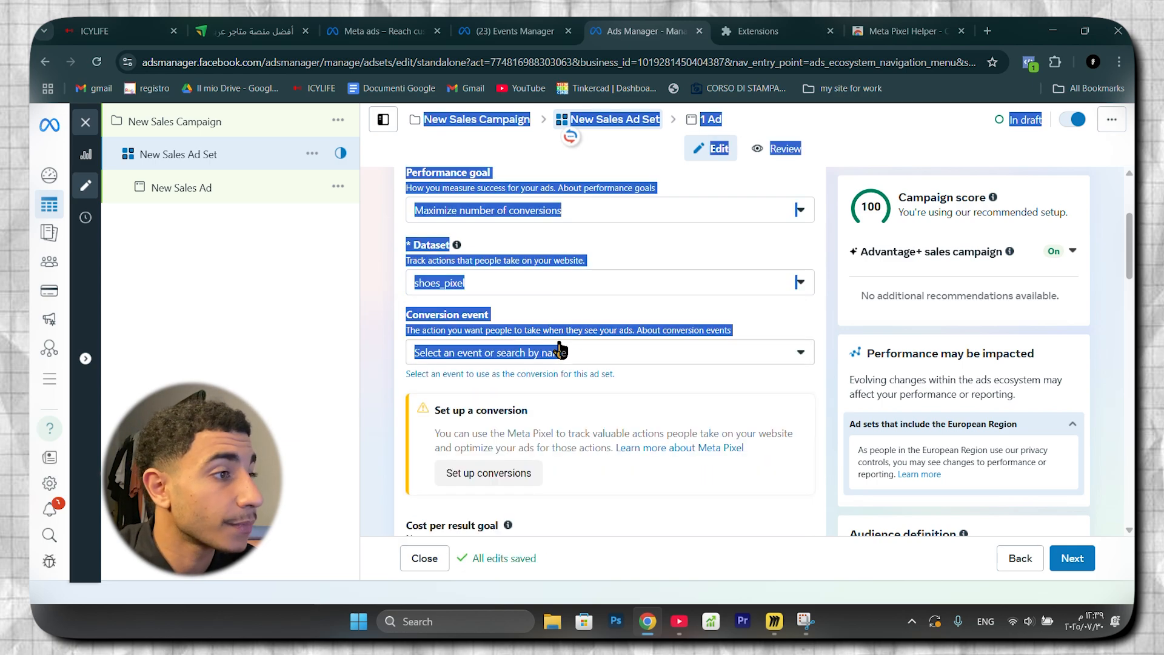
click(616, 354)
click(616, 354)
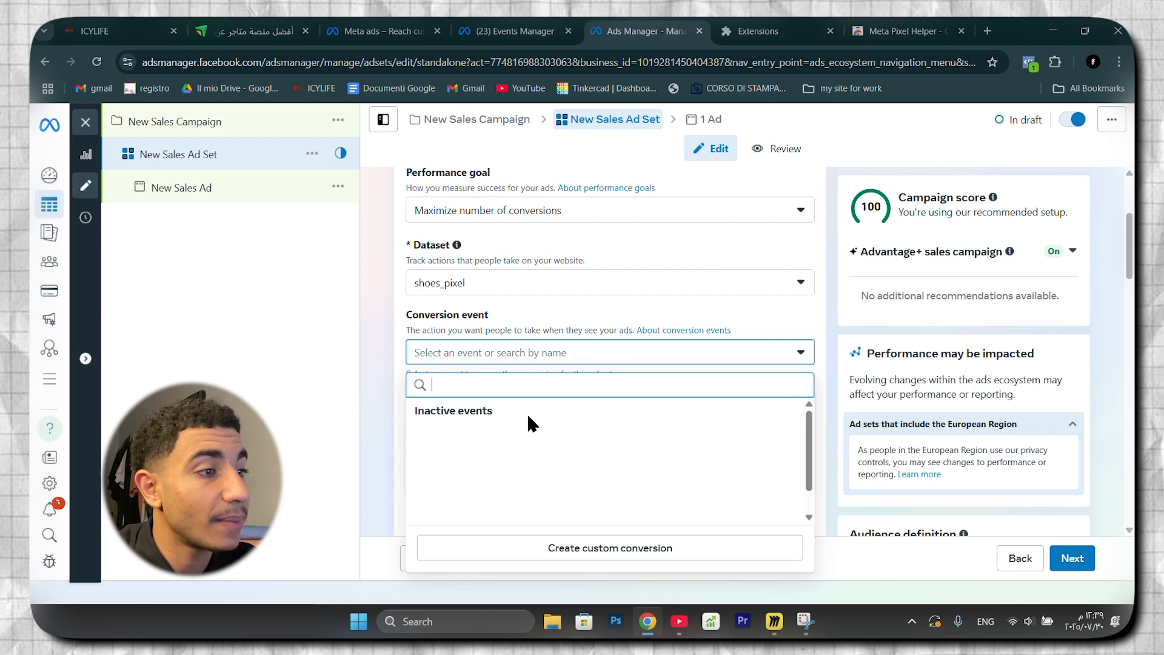
scroll(506, 452, down, 2)
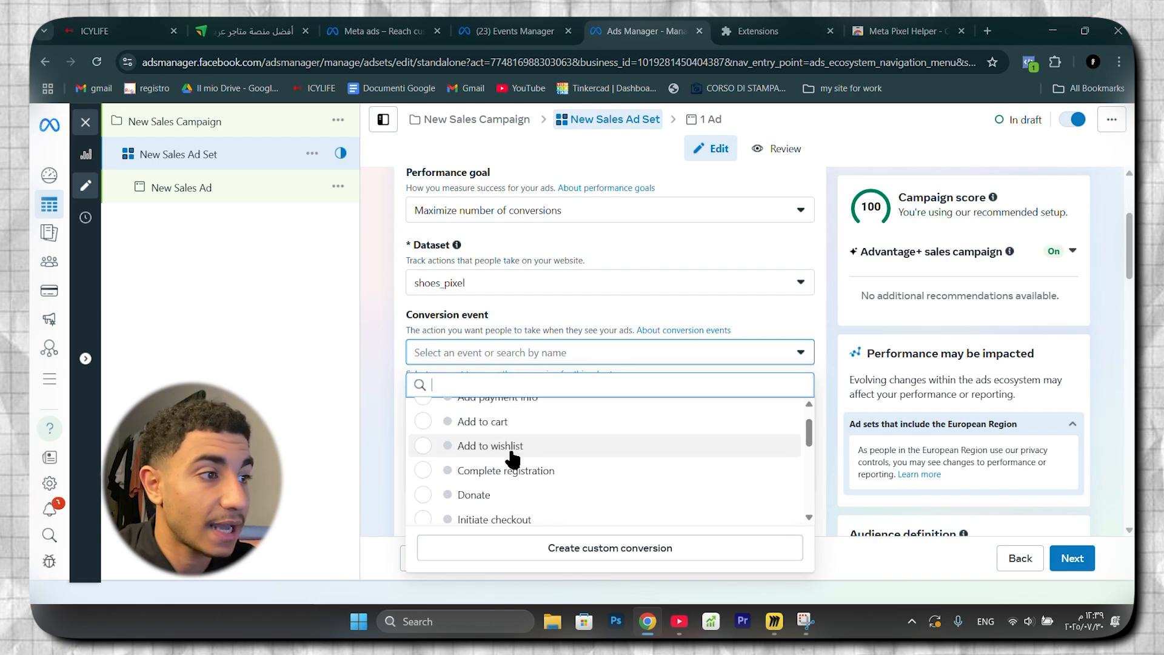
scroll(497, 449, down, 2)
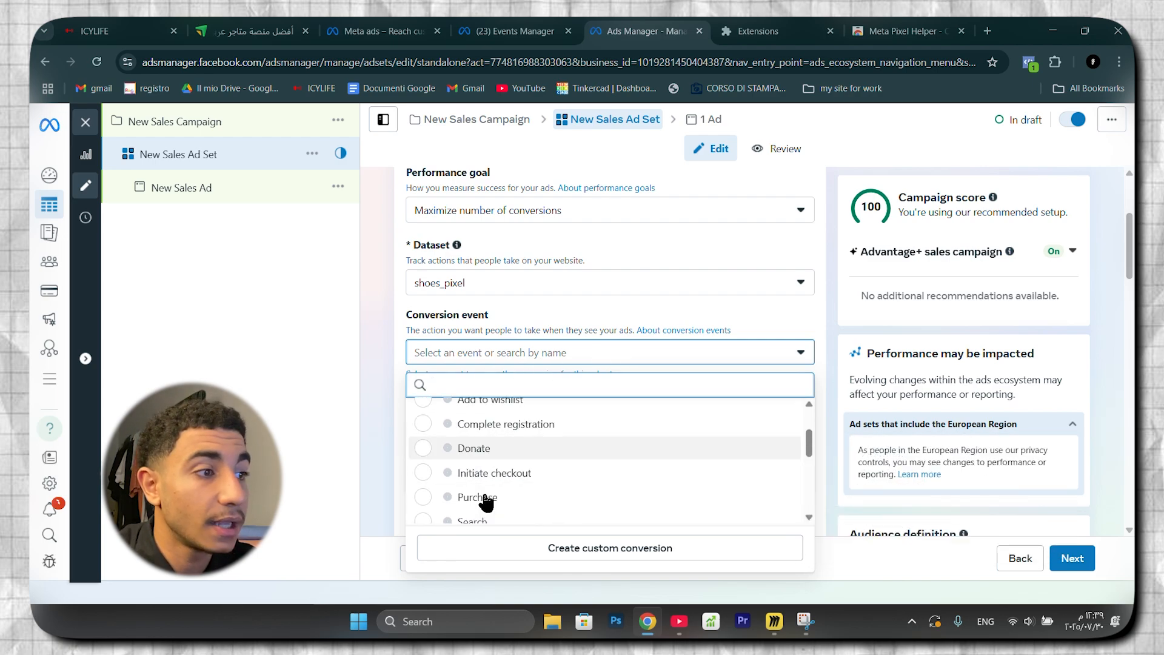
click(477, 477)
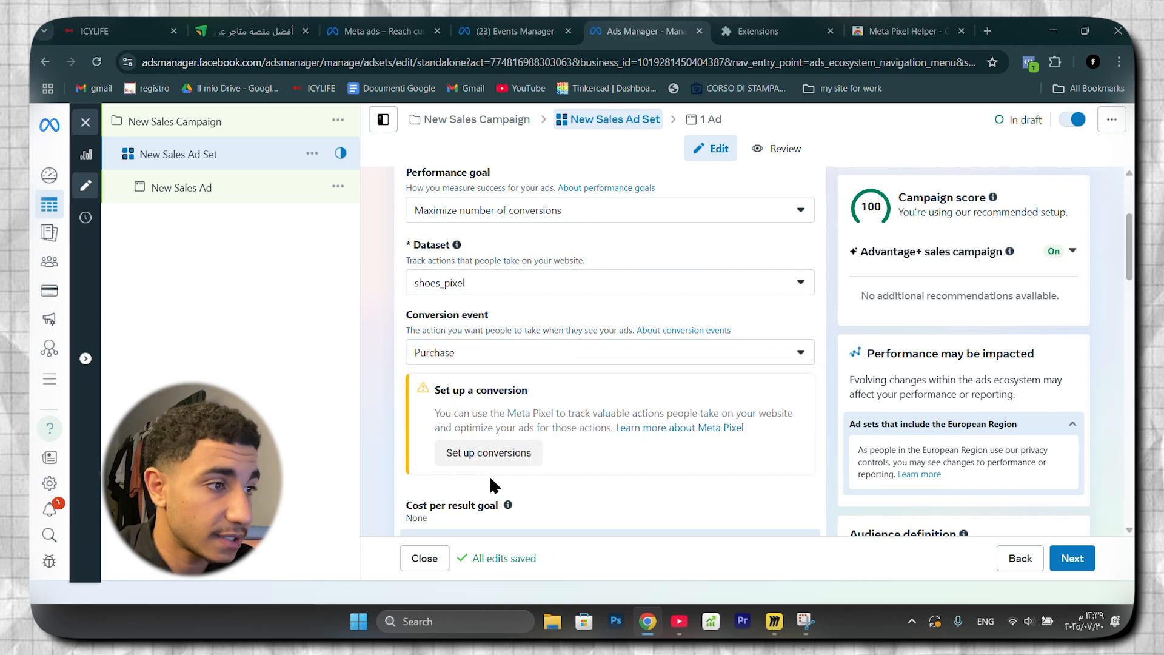
scroll(490, 479, down, 4)
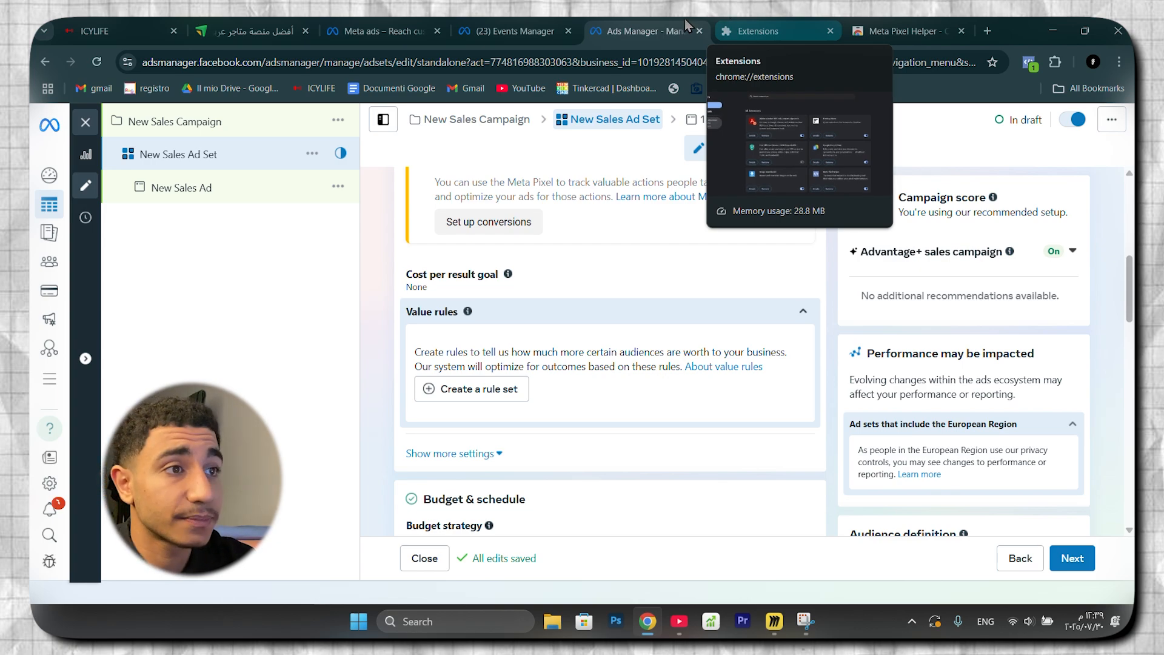
mouse_move(40, 206)
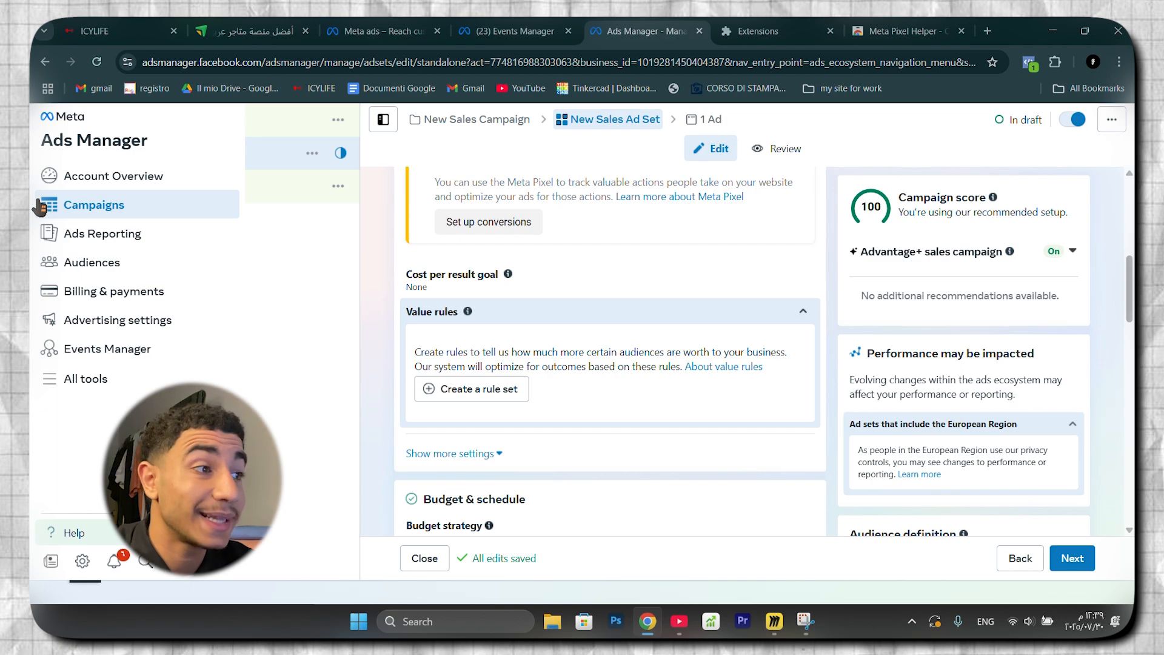